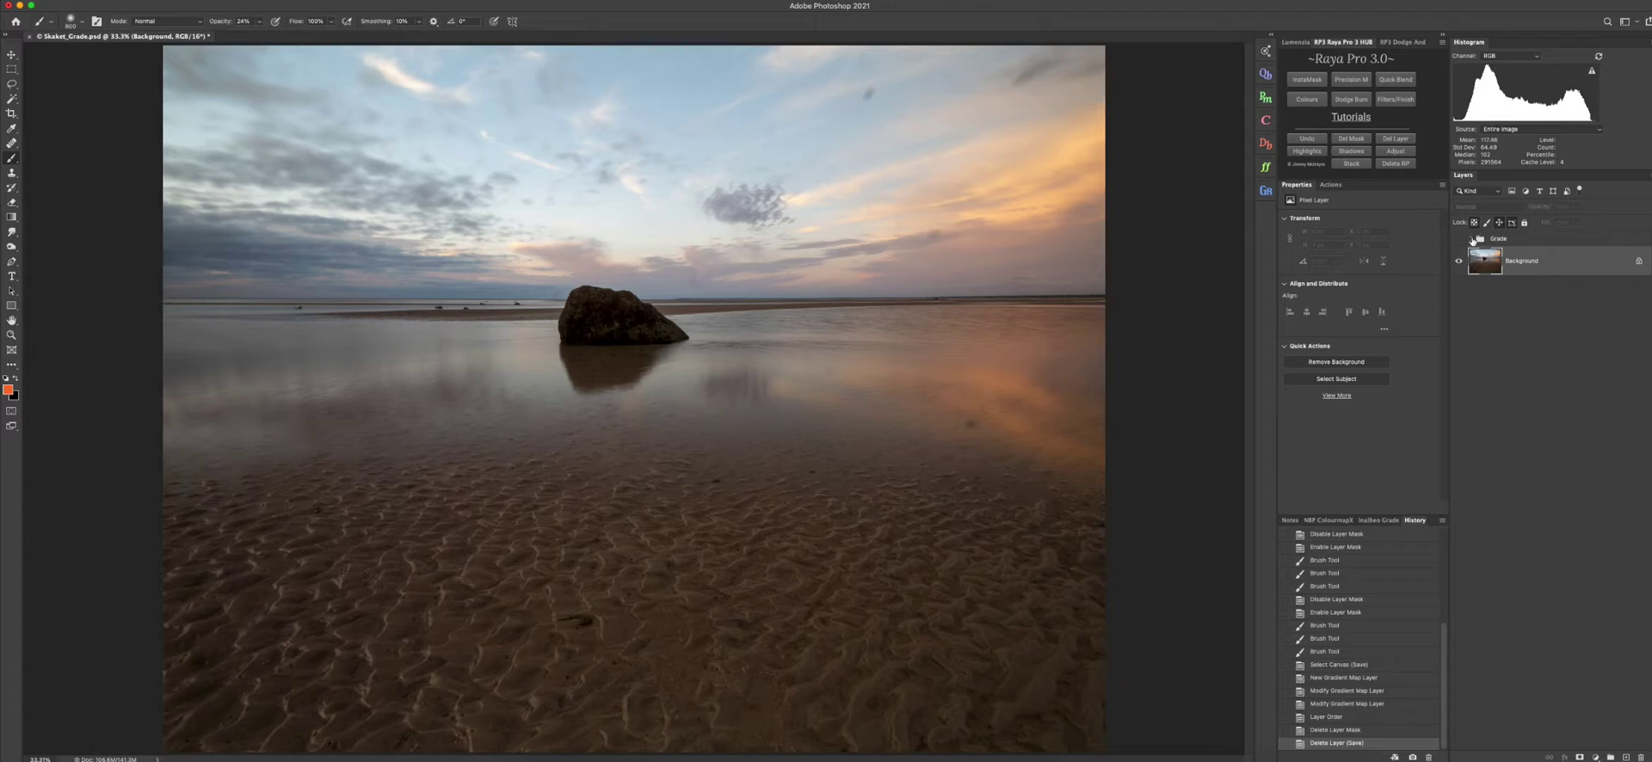
- Inspect the layers inside the Grade group and compare the photo with the group shown and hidden
{"action": "left_click", "coordinate": [1472, 239]}
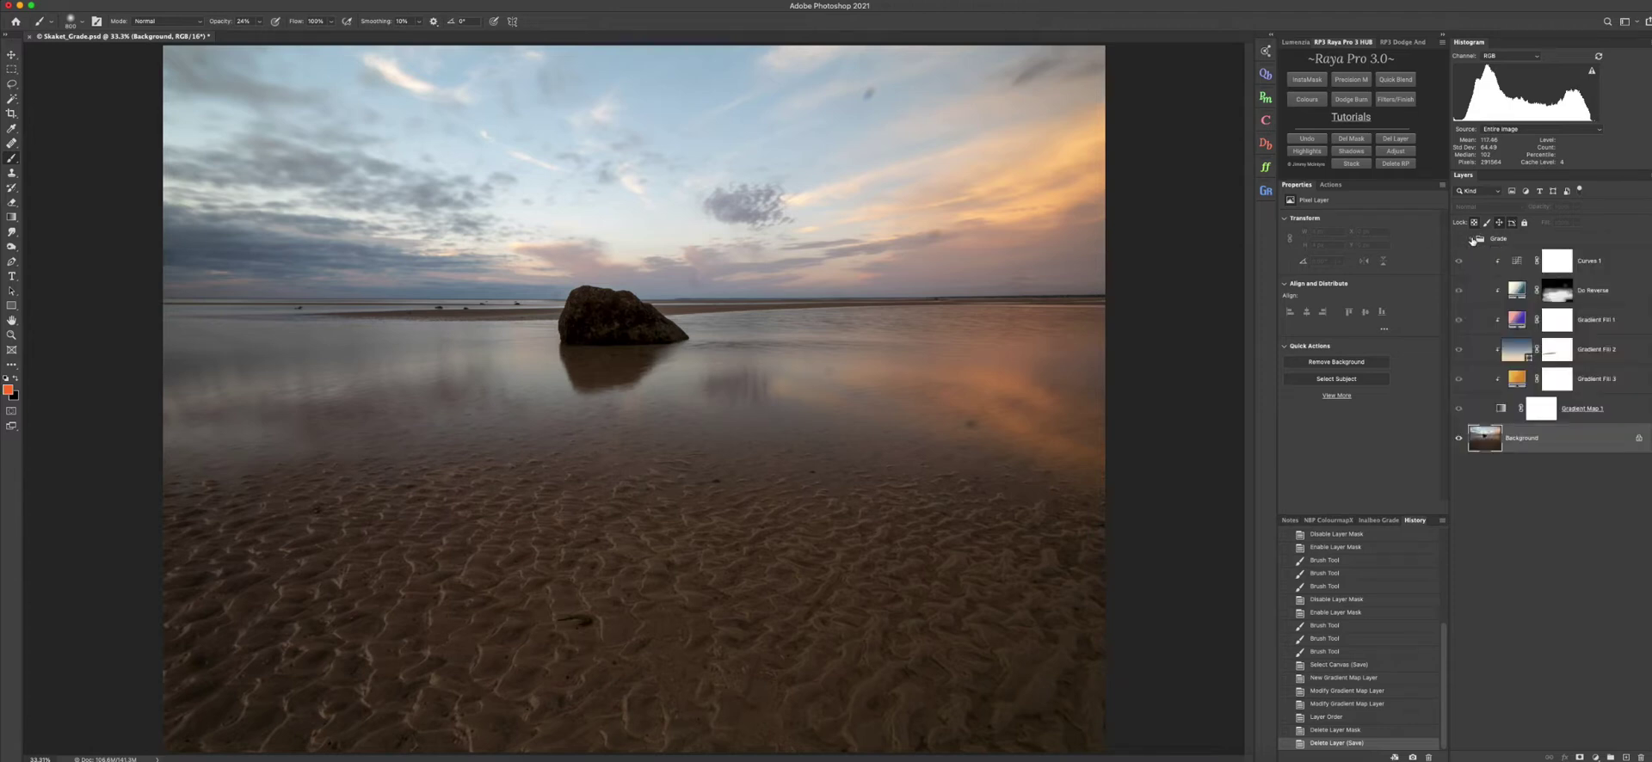
{"action": "left_click", "coordinate": [1473, 240]}
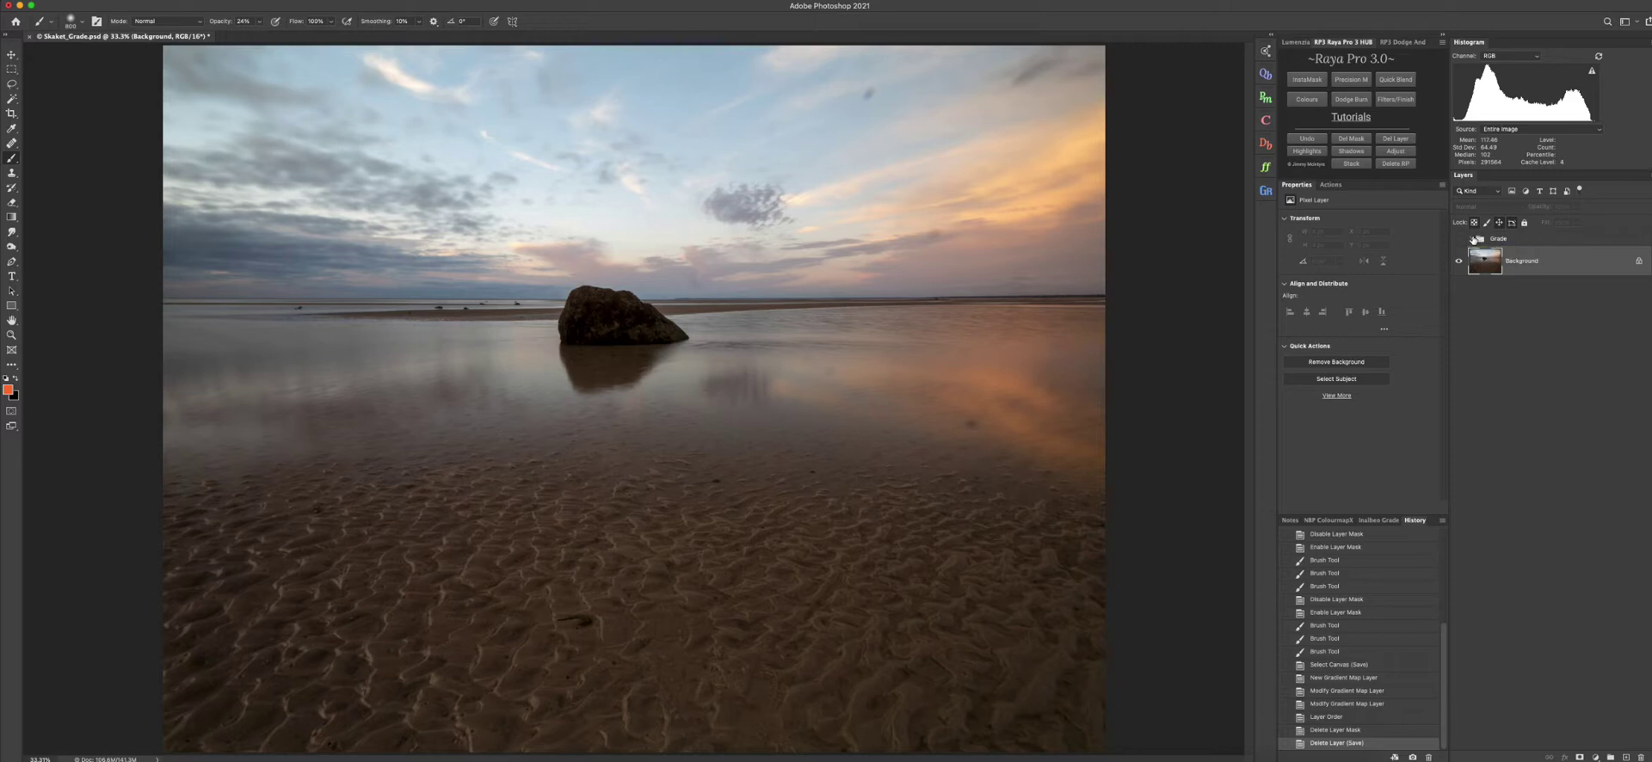
{"action": "left_click", "coordinate": [1474, 240]}
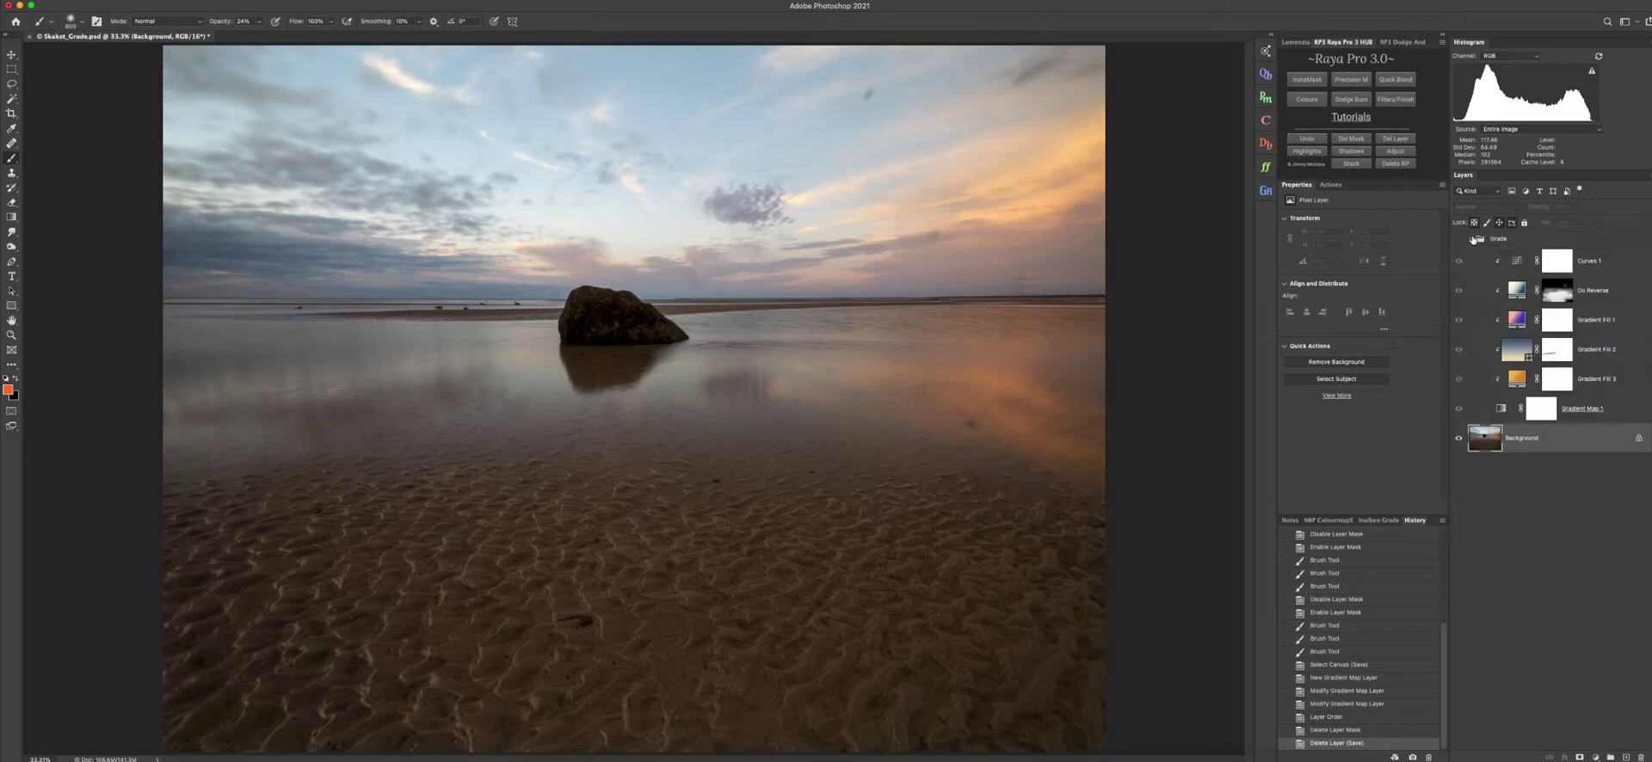
{"action": "left_click", "coordinate": [1473, 239]}
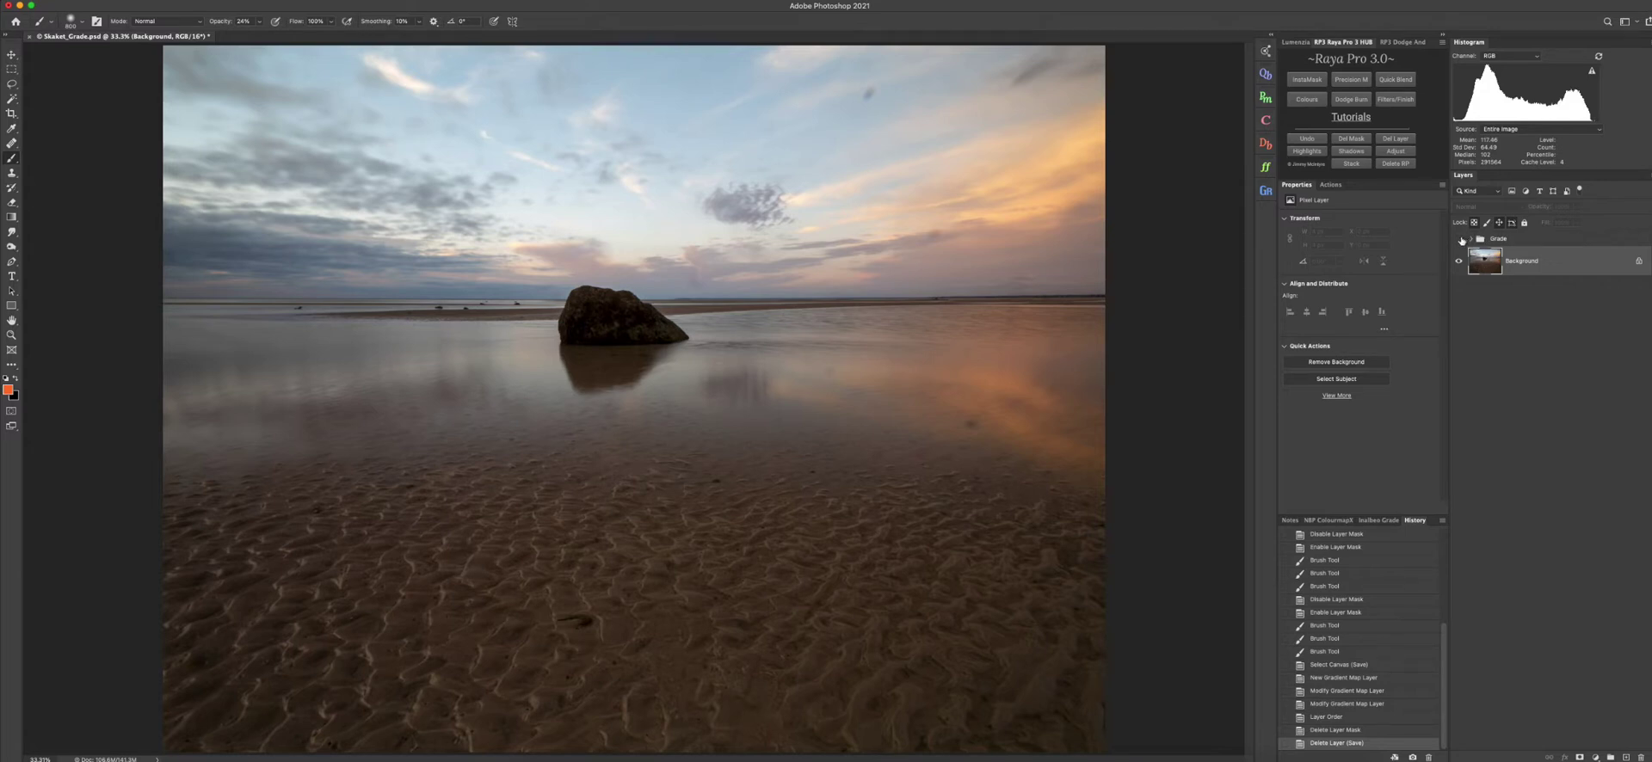
{"action": "left_click", "coordinate": [1460, 240]}
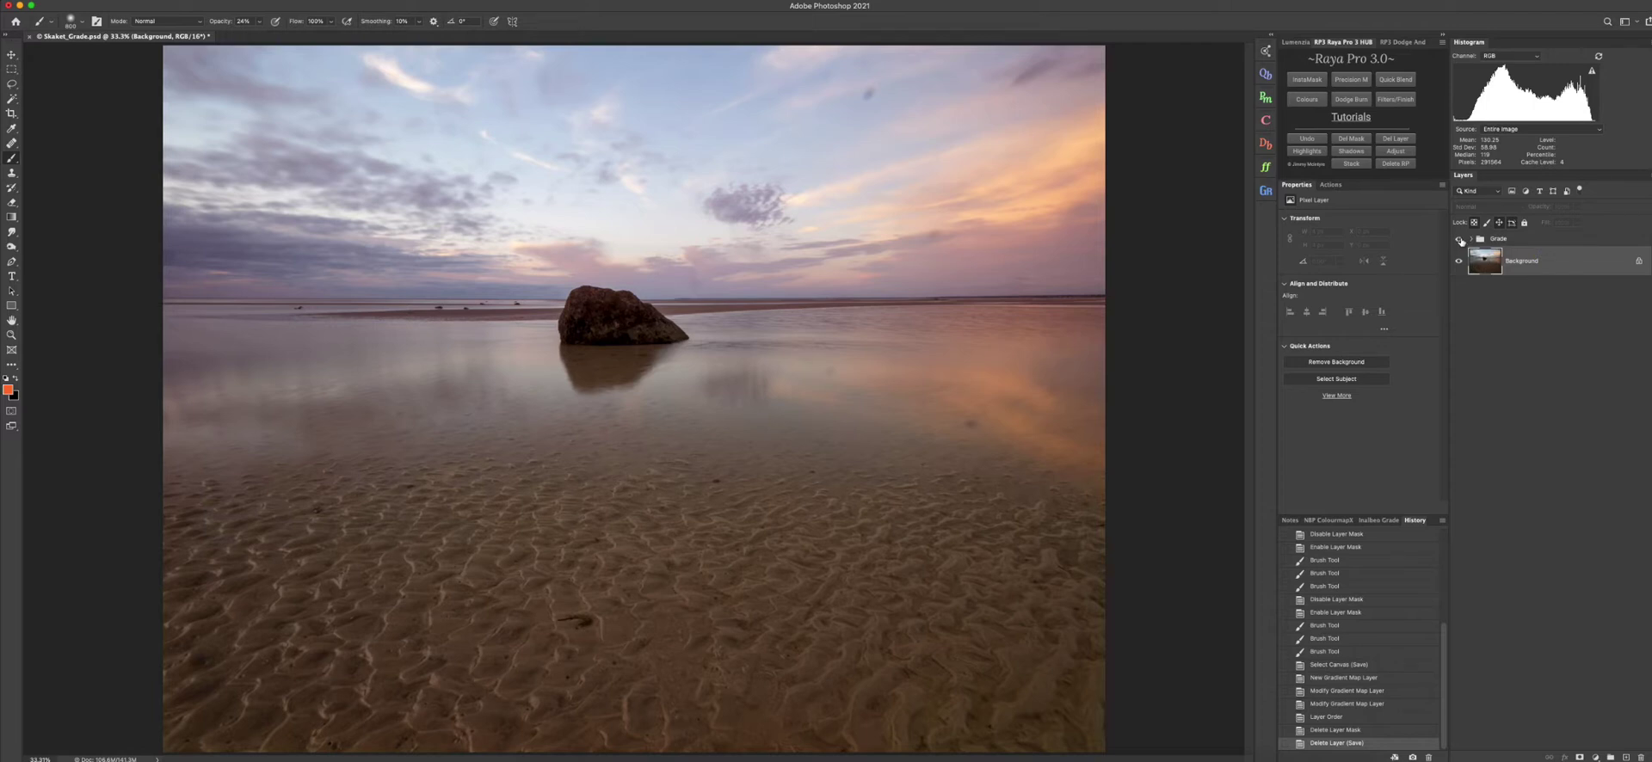
{"action": "left_click", "coordinate": [1460, 240]}
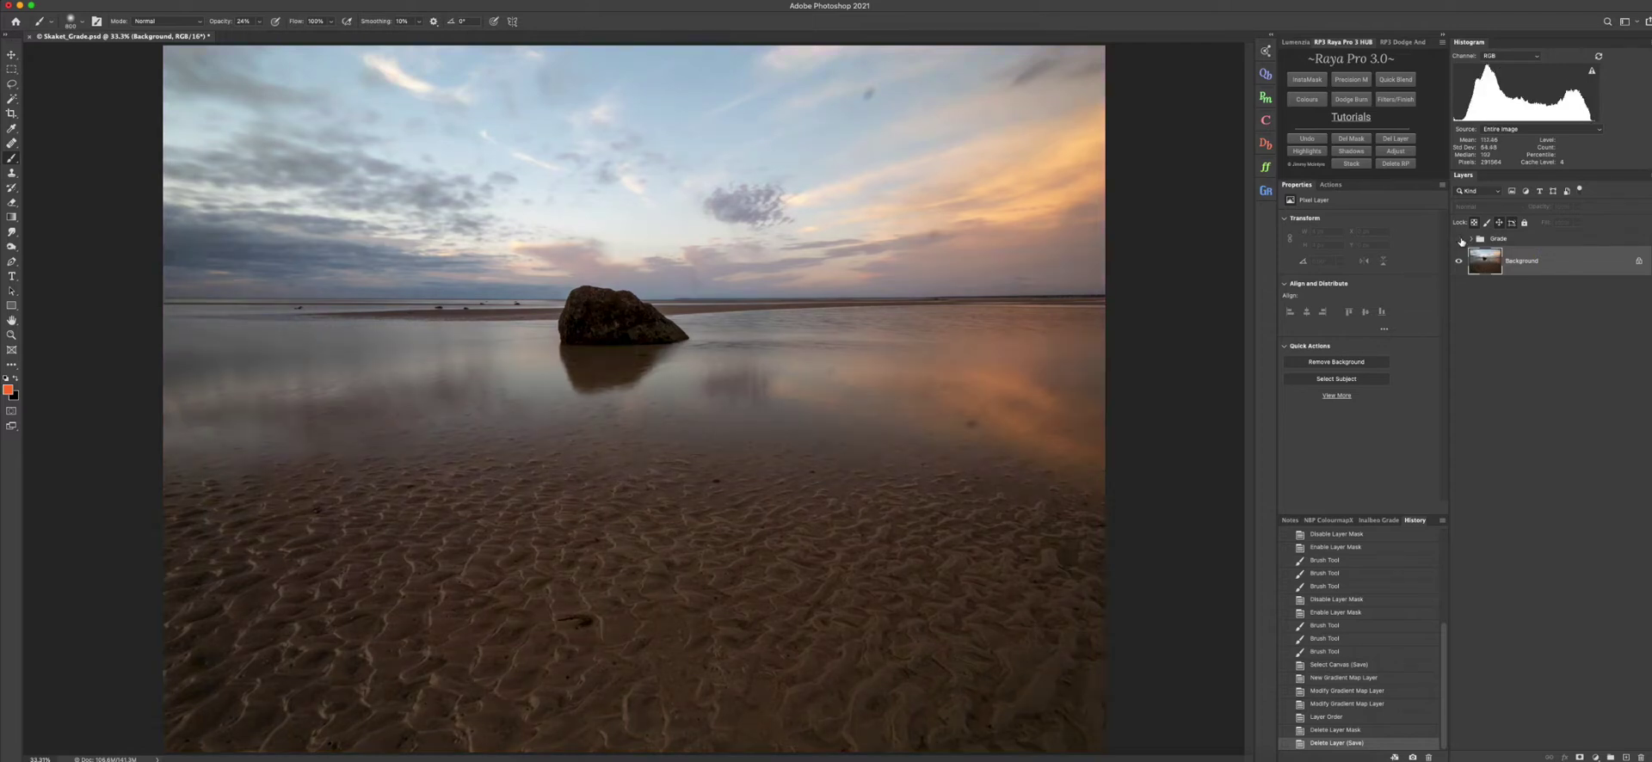
{"action": "left_click", "coordinate": [1461, 240]}
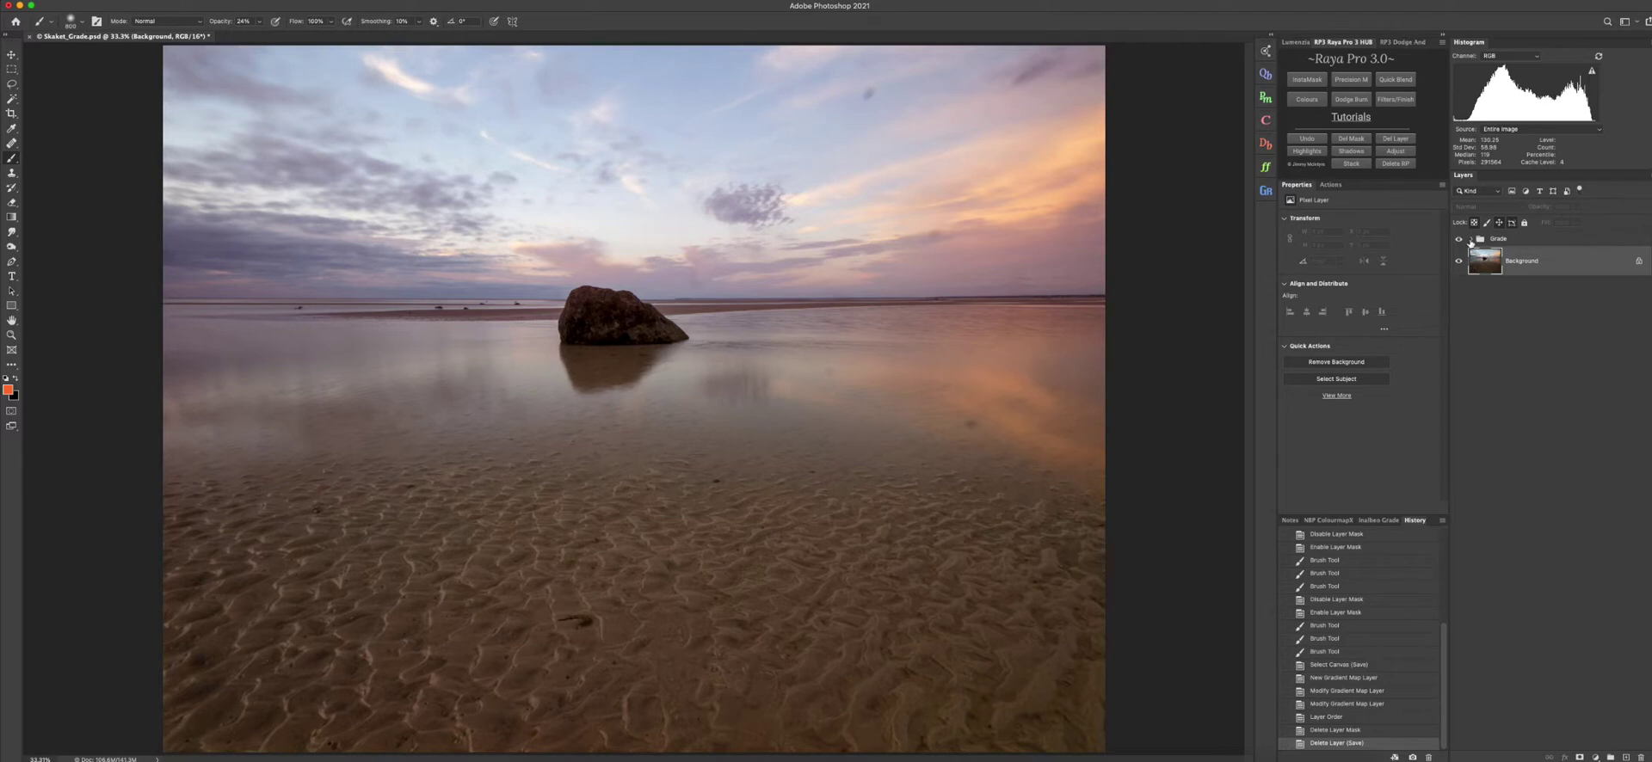
{"action": "left_click", "coordinate": [1458, 239]}
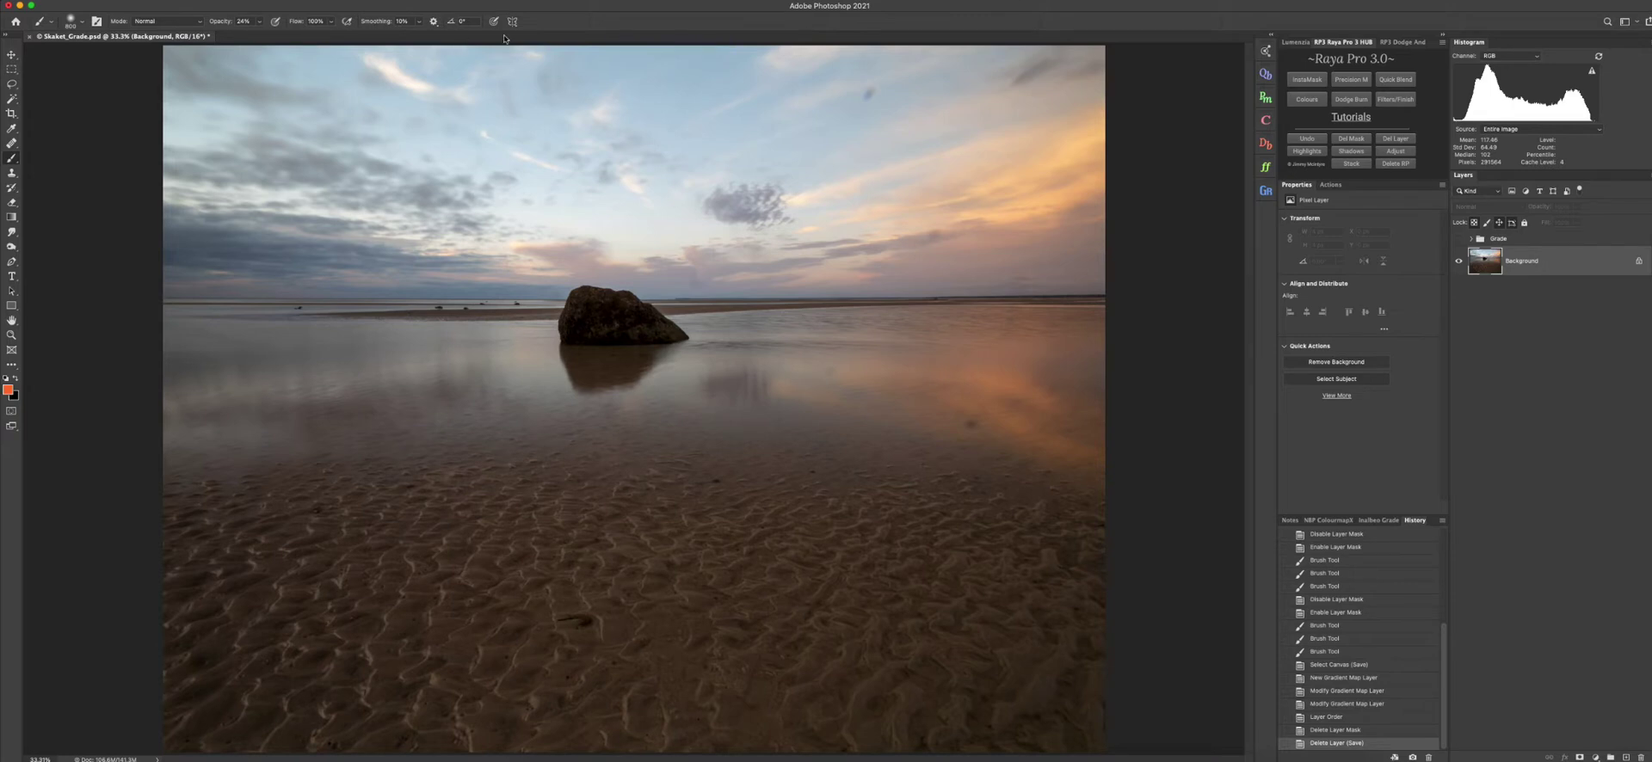
- Add a Gradient Map adjustment layer above the background in Soft Light mode at about 34% opacity
{"action": "left_click", "coordinate": [141, 0]}
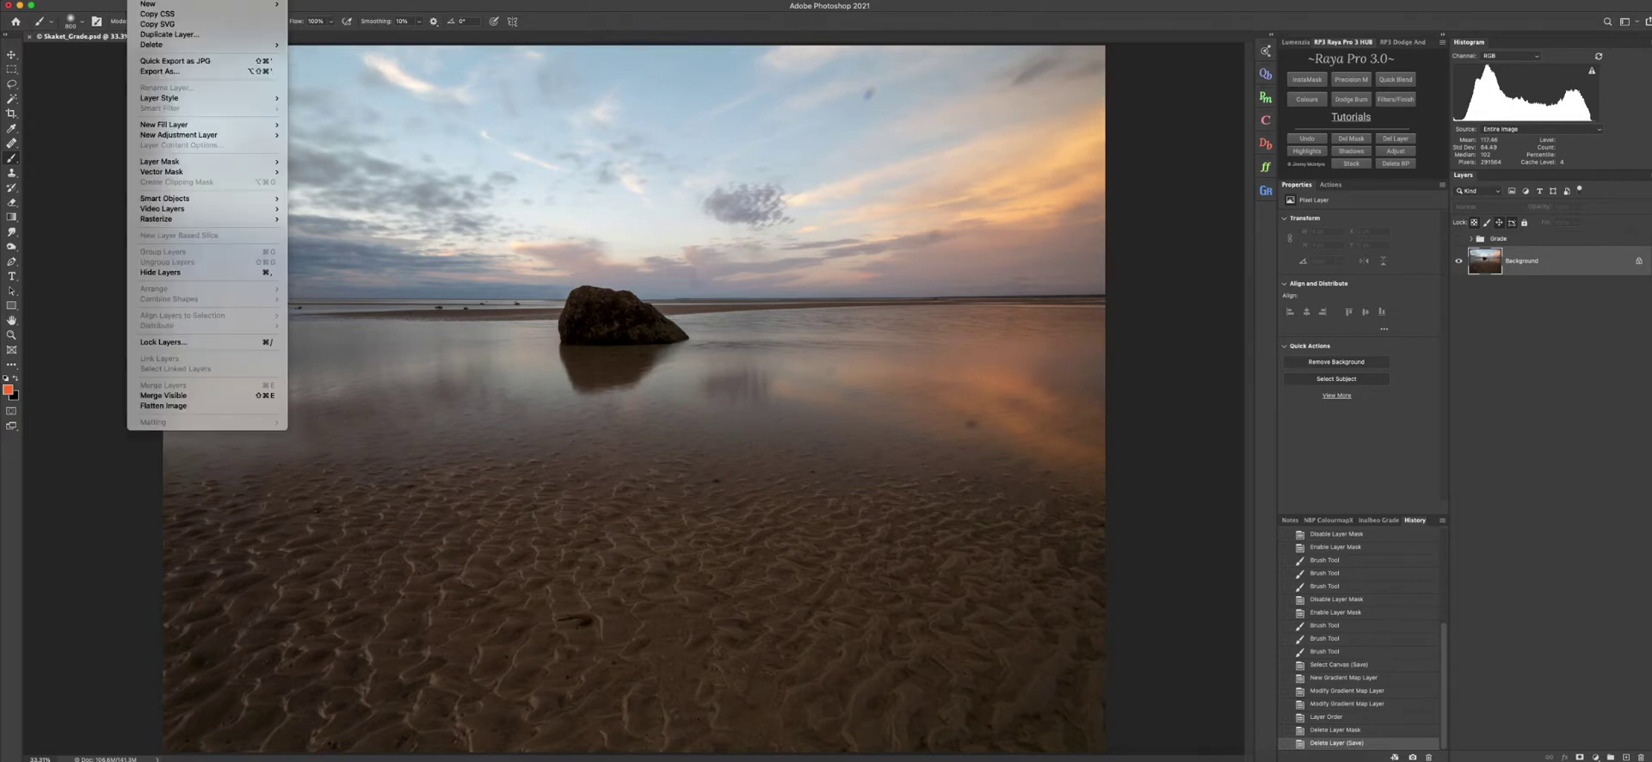
{"action": "mouse_move", "coordinate": [250, 135]}
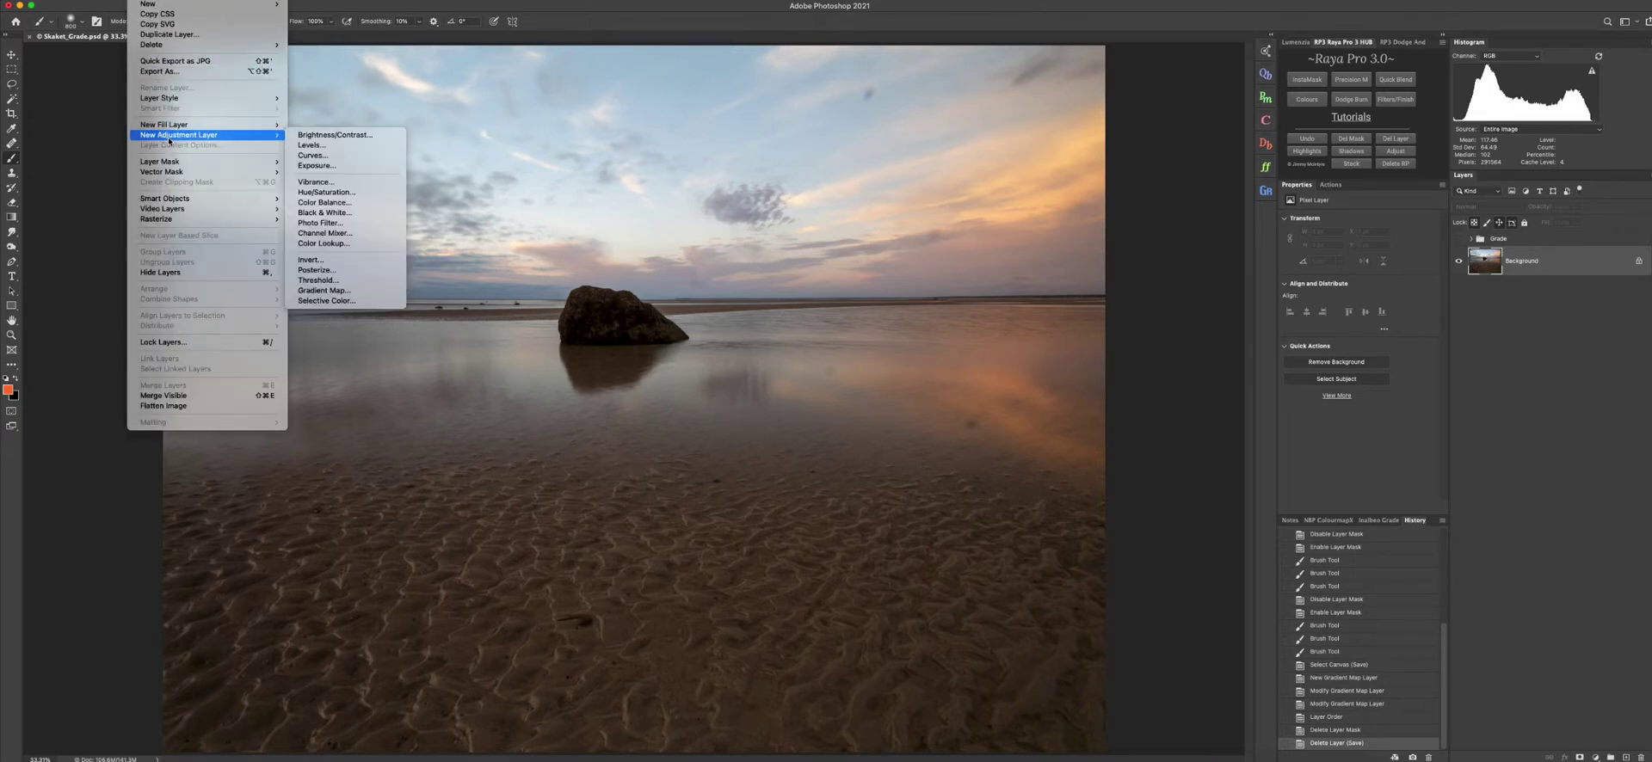
{"action": "left_click", "coordinate": [315, 291]}
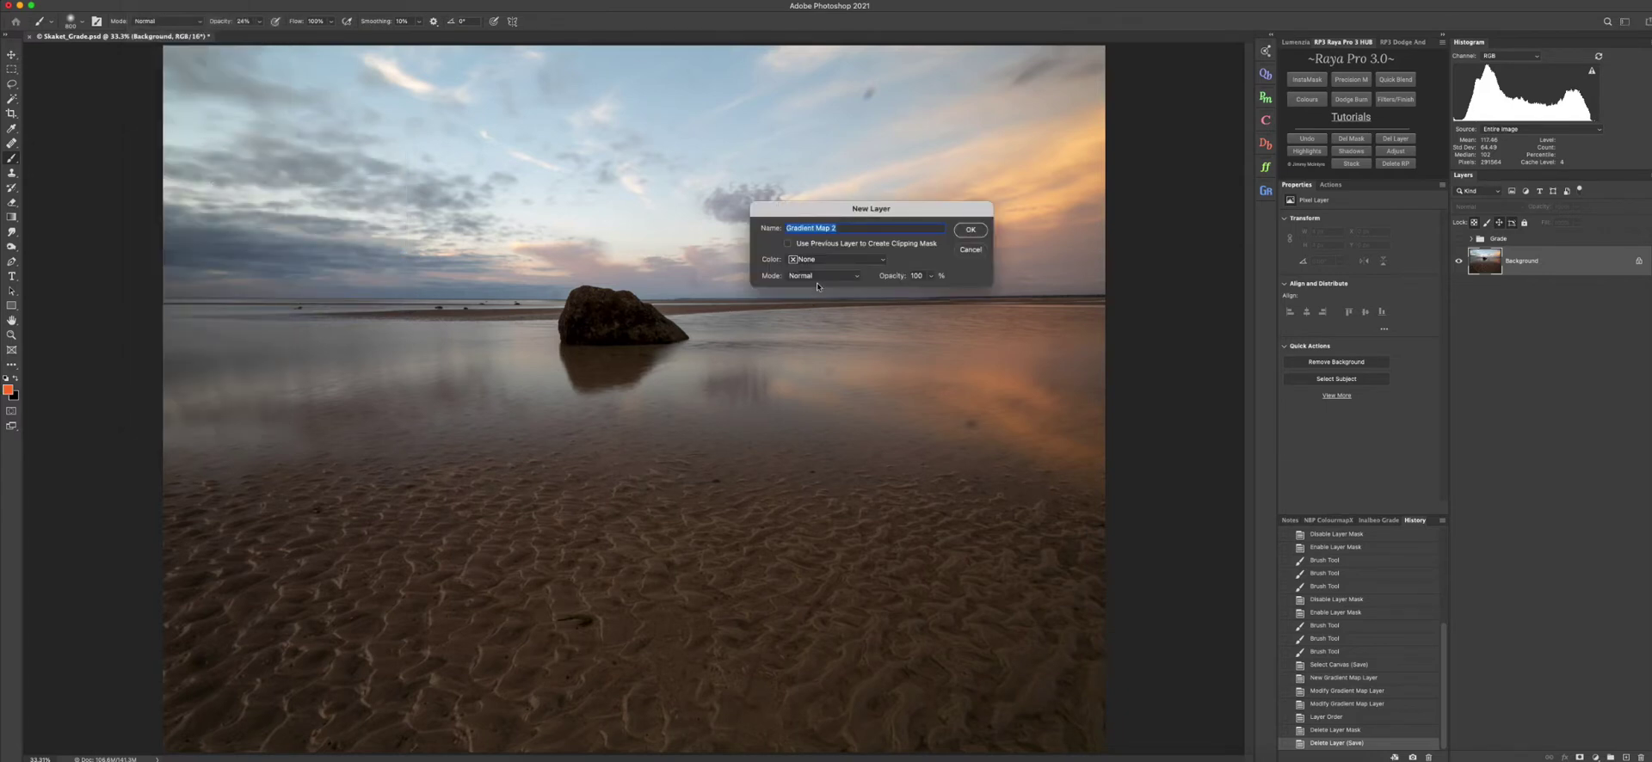
{"action": "left_click", "coordinate": [817, 277]}
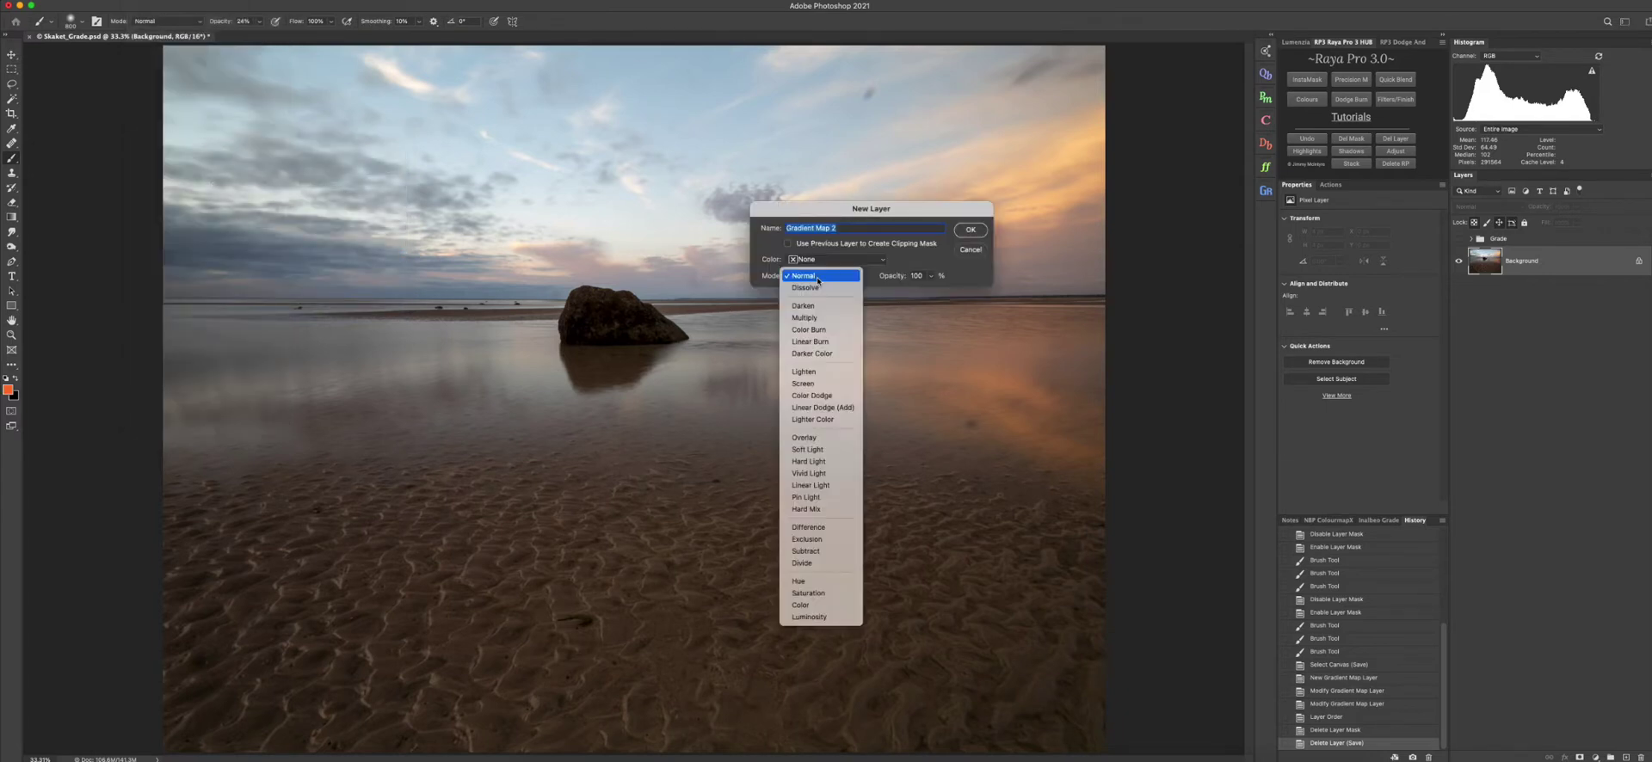
{"action": "left_click", "coordinate": [818, 461]}
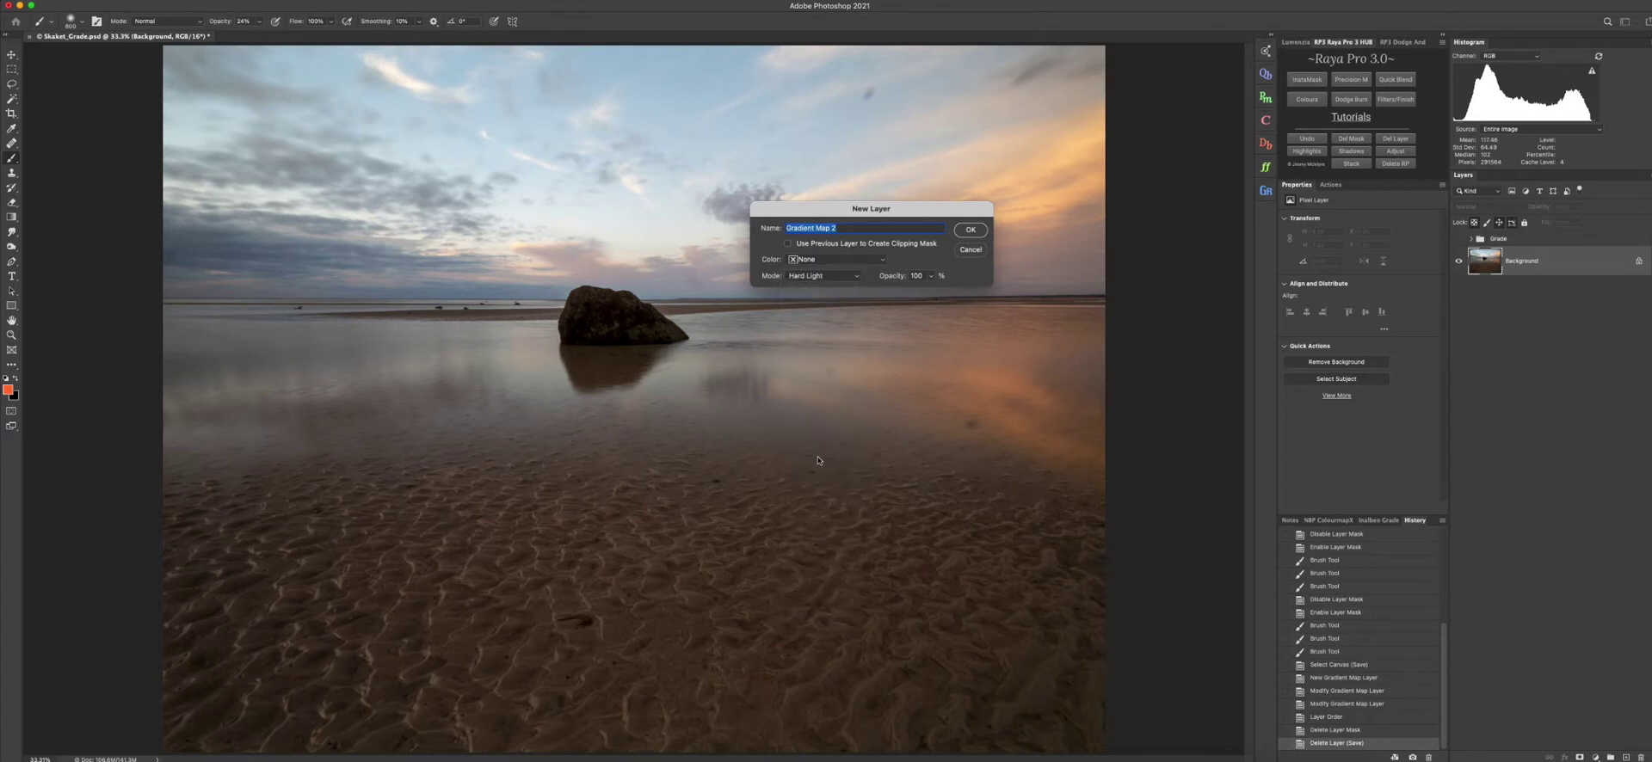
{"action": "left_click", "coordinate": [834, 272]}
{"action": "left_click", "coordinate": [834, 261]}
{"action": "left_click", "coordinate": [931, 276]}
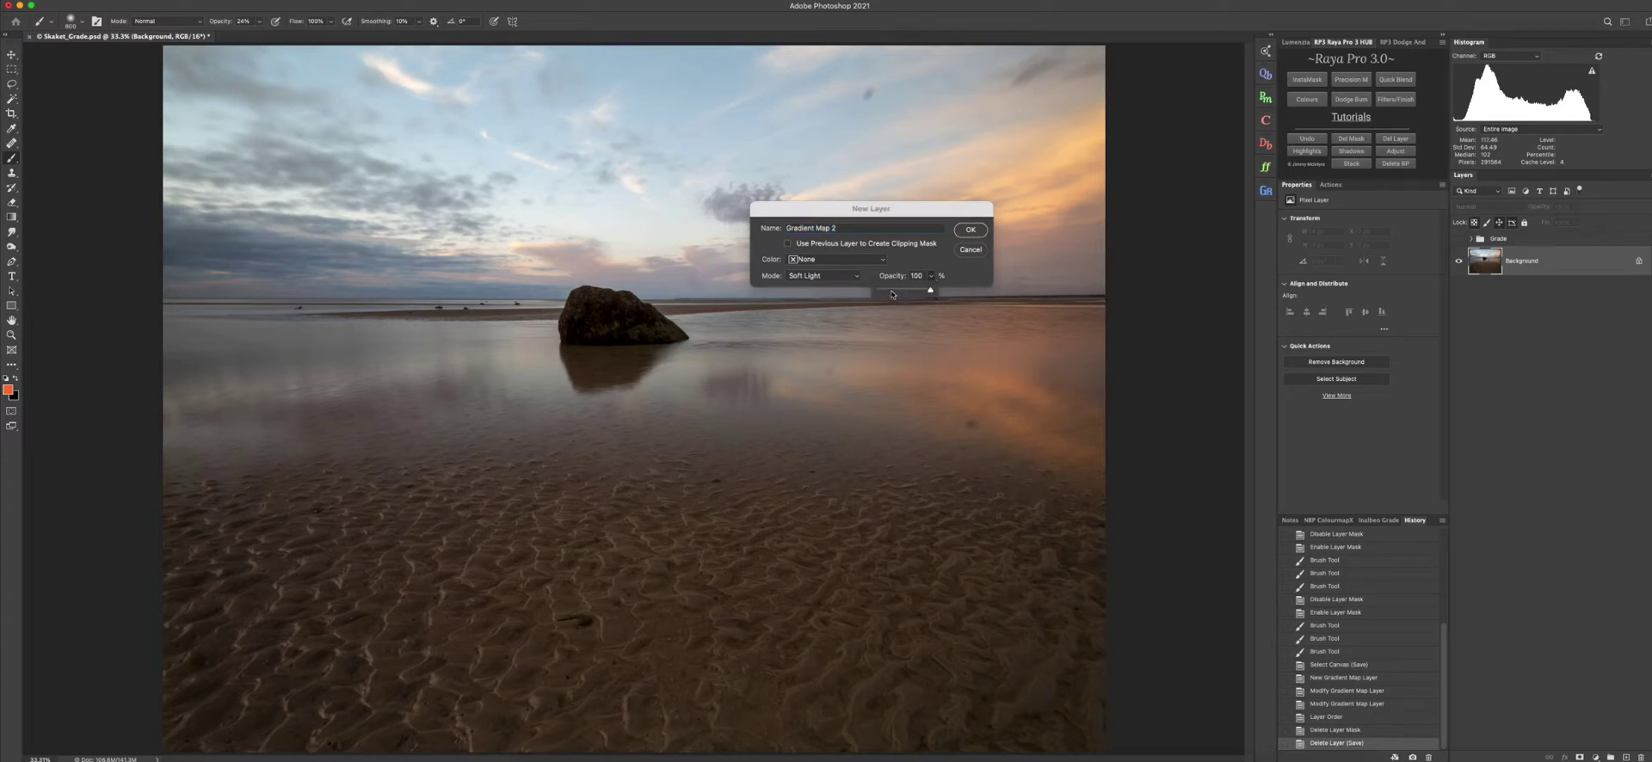
{"action": "left_click_drag", "start_coordinate": [892, 291], "coordinate": [896, 291]}
{"action": "left_click", "coordinate": [971, 231]}
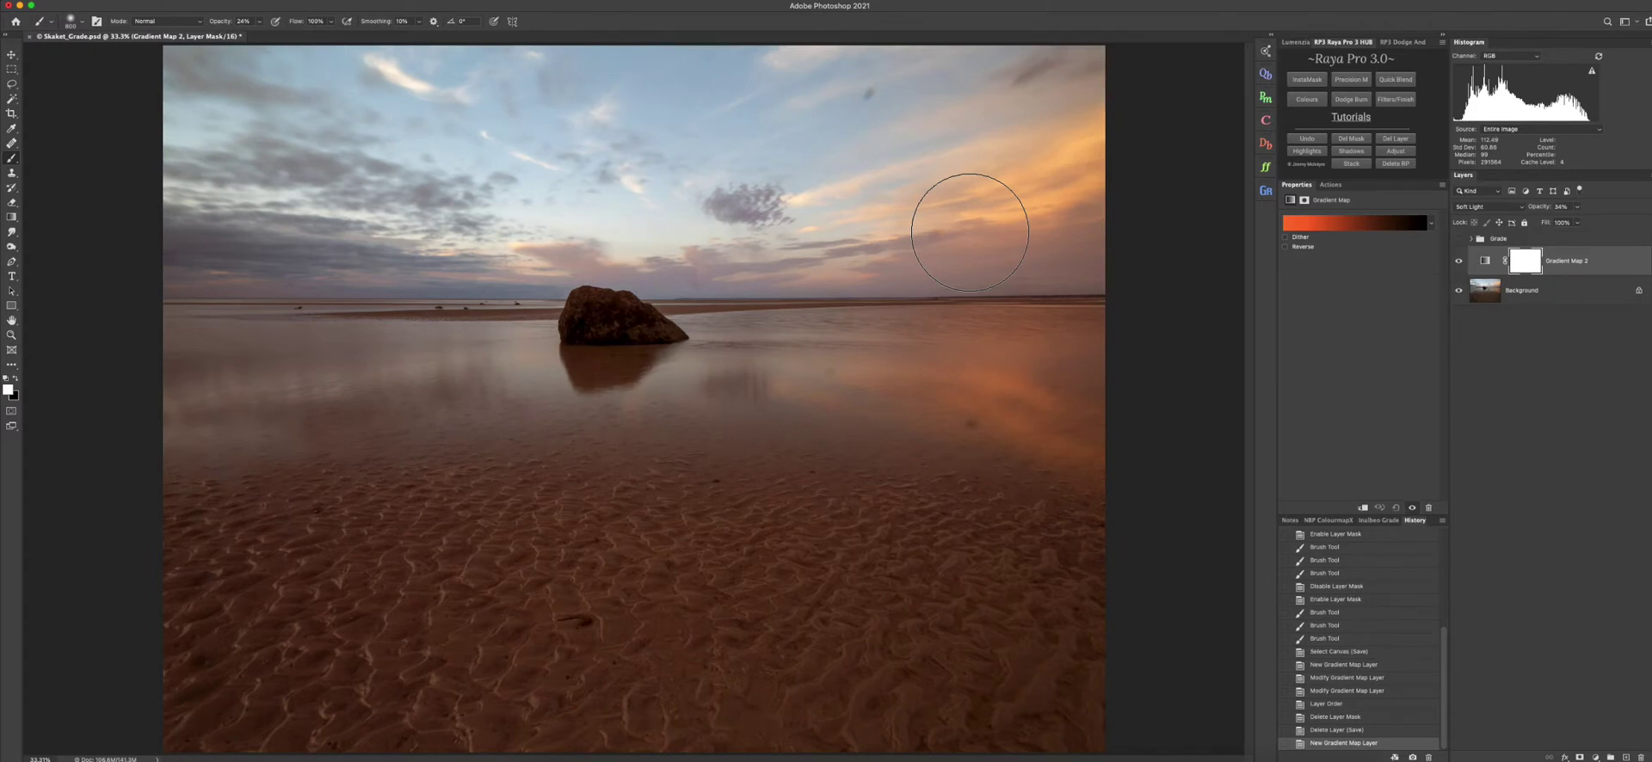
- Compare the gradient map's effect at 100% and 0% opacity, and set the layer opacity to 35%
{"action": "left_click", "coordinate": [1577, 222]}
{"action": "left_click", "coordinate": [1612, 222]}
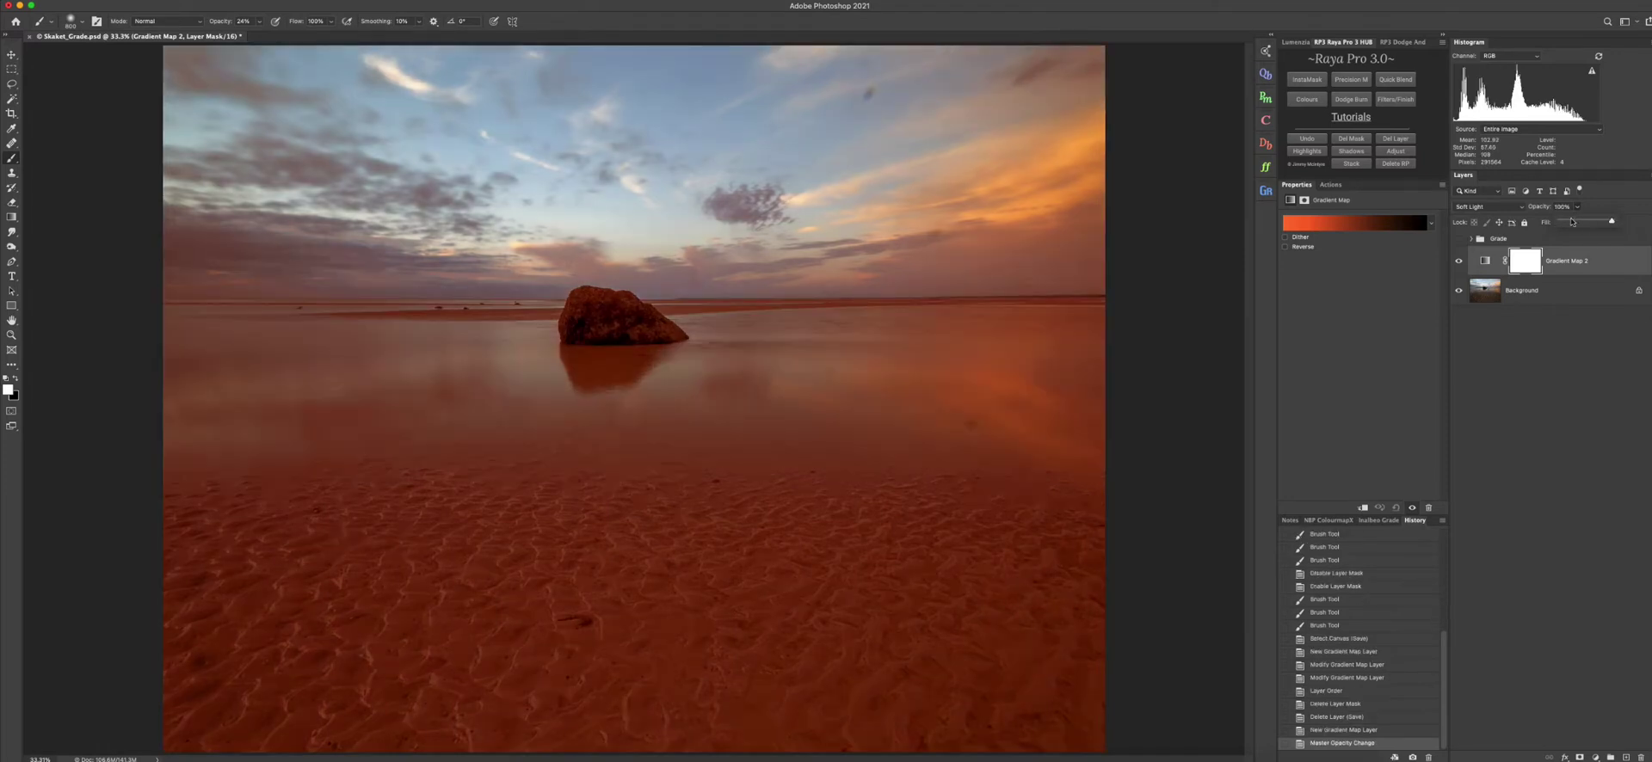
{"action": "left_click", "coordinate": [1559, 221]}
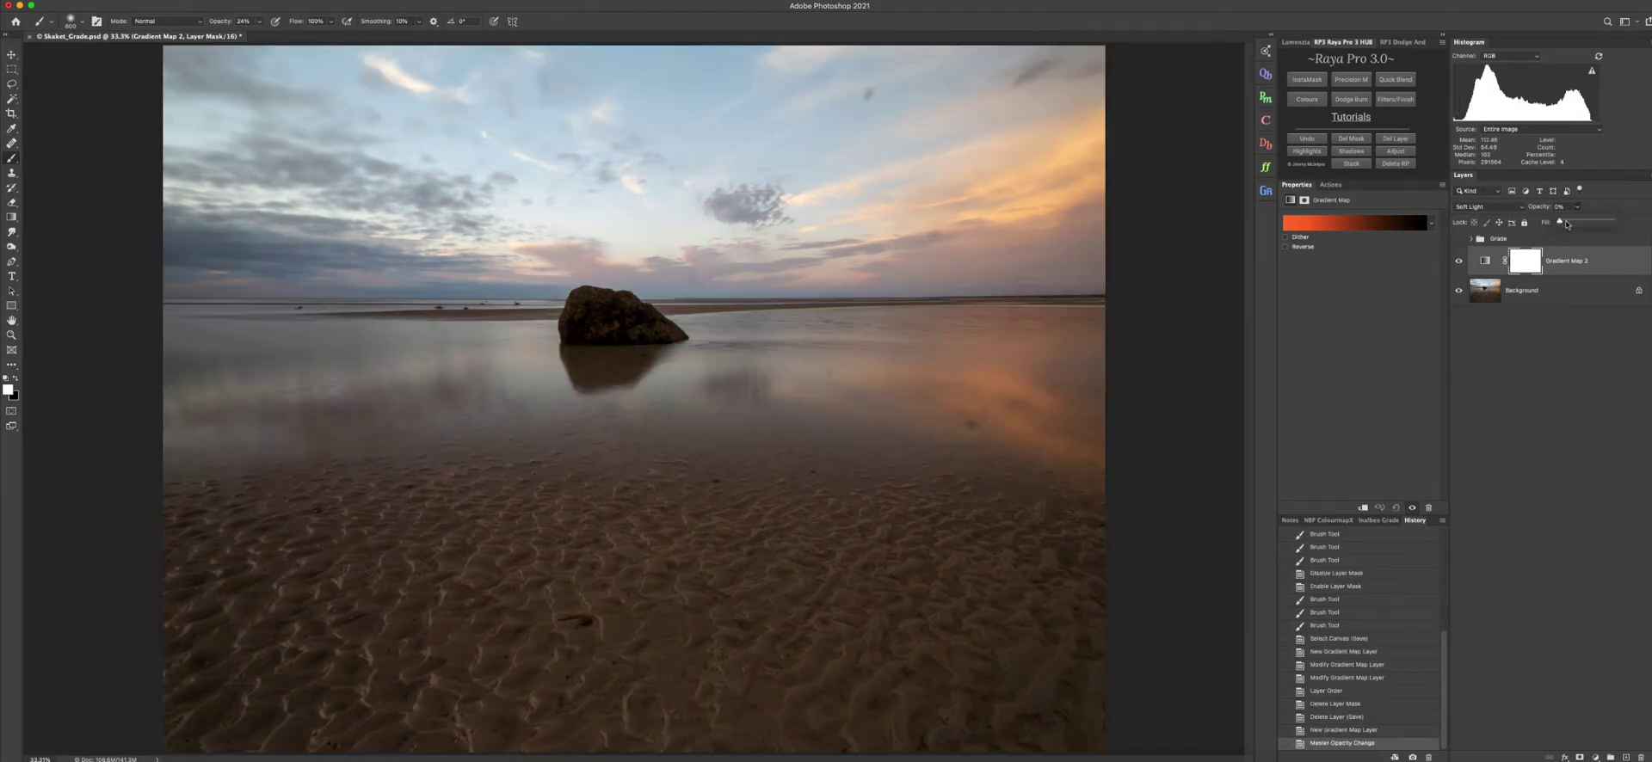
{"action": "left_click_drag", "start_coordinate": [1572, 222], "coordinate": [1579, 220]}
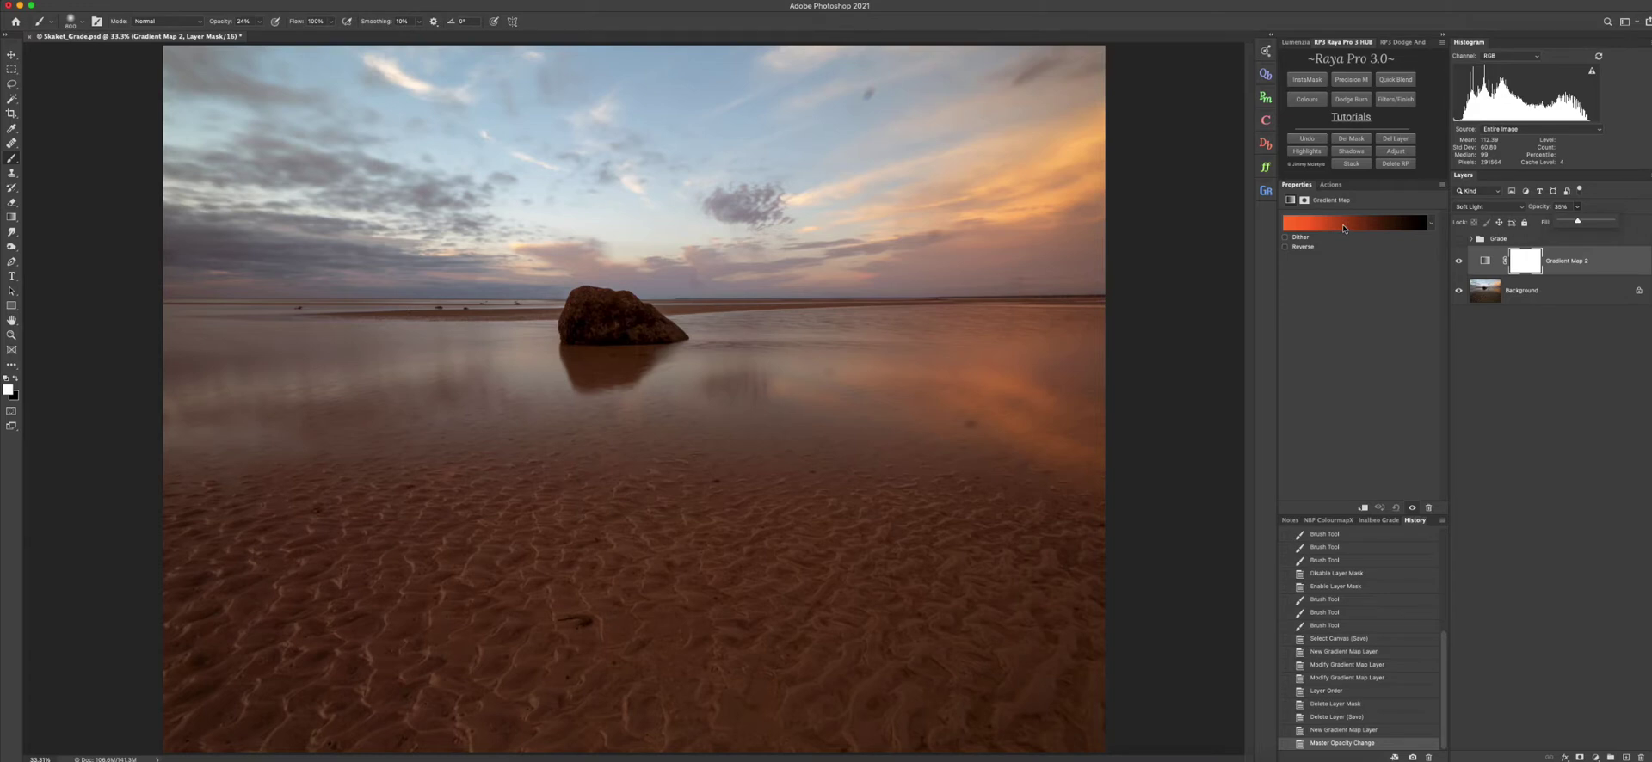
- Open the gradient map's gradient for editing and expand the preset folders from Neutrals up to Grays
{"action": "left_click", "coordinate": [1344, 227]}
{"action": "left_click_drag", "start_coordinate": [1329, 312], "coordinate": [1260, 264]}
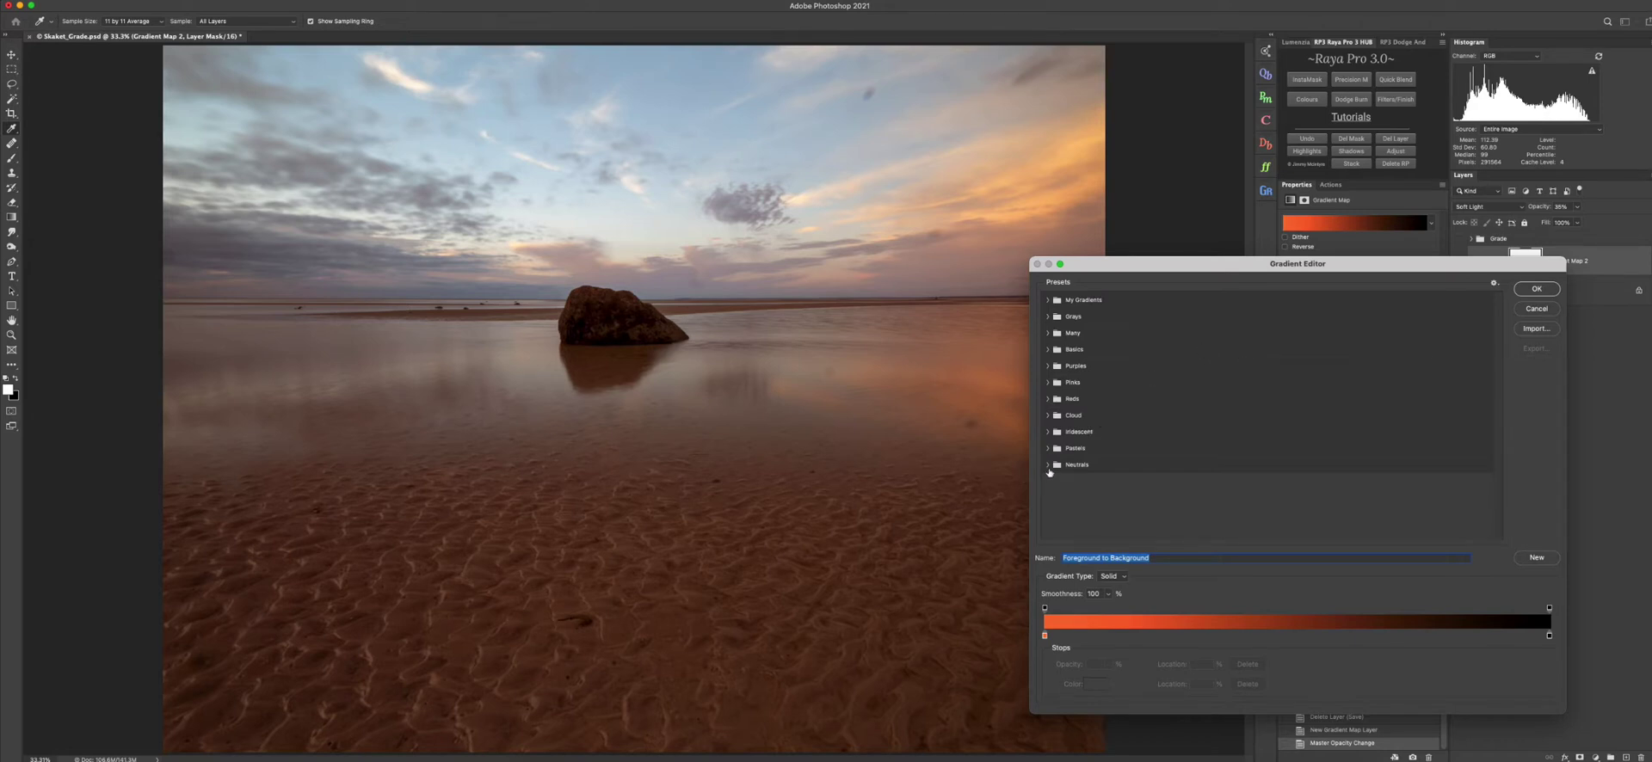
{"action": "left_click", "coordinate": [1046, 465]}
{"action": "left_click", "coordinate": [1048, 449]}
{"action": "left_click", "coordinate": [1050, 435]}
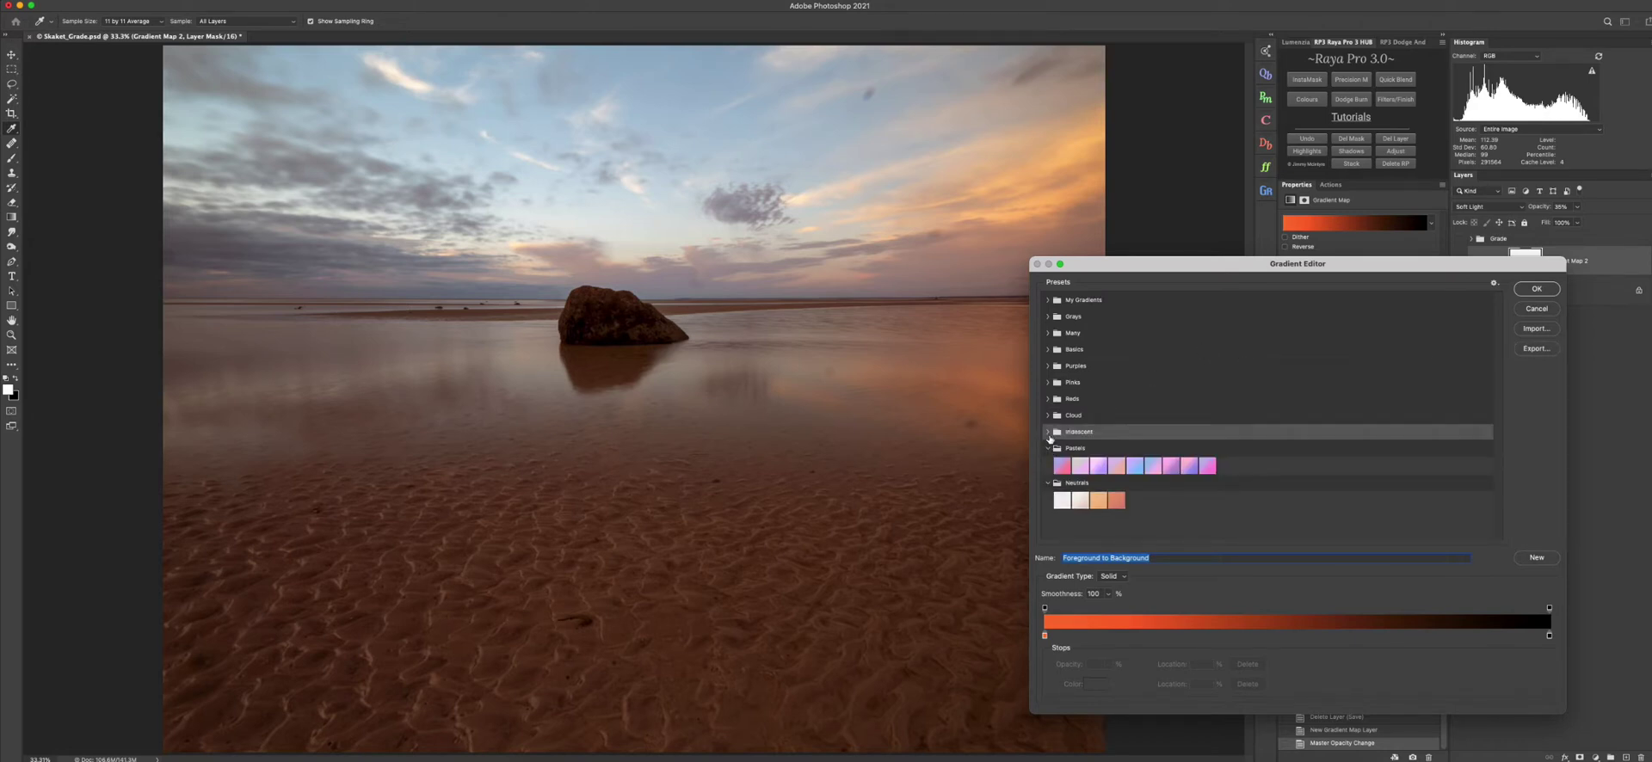
{"action": "left_click", "coordinate": [1048, 400]}
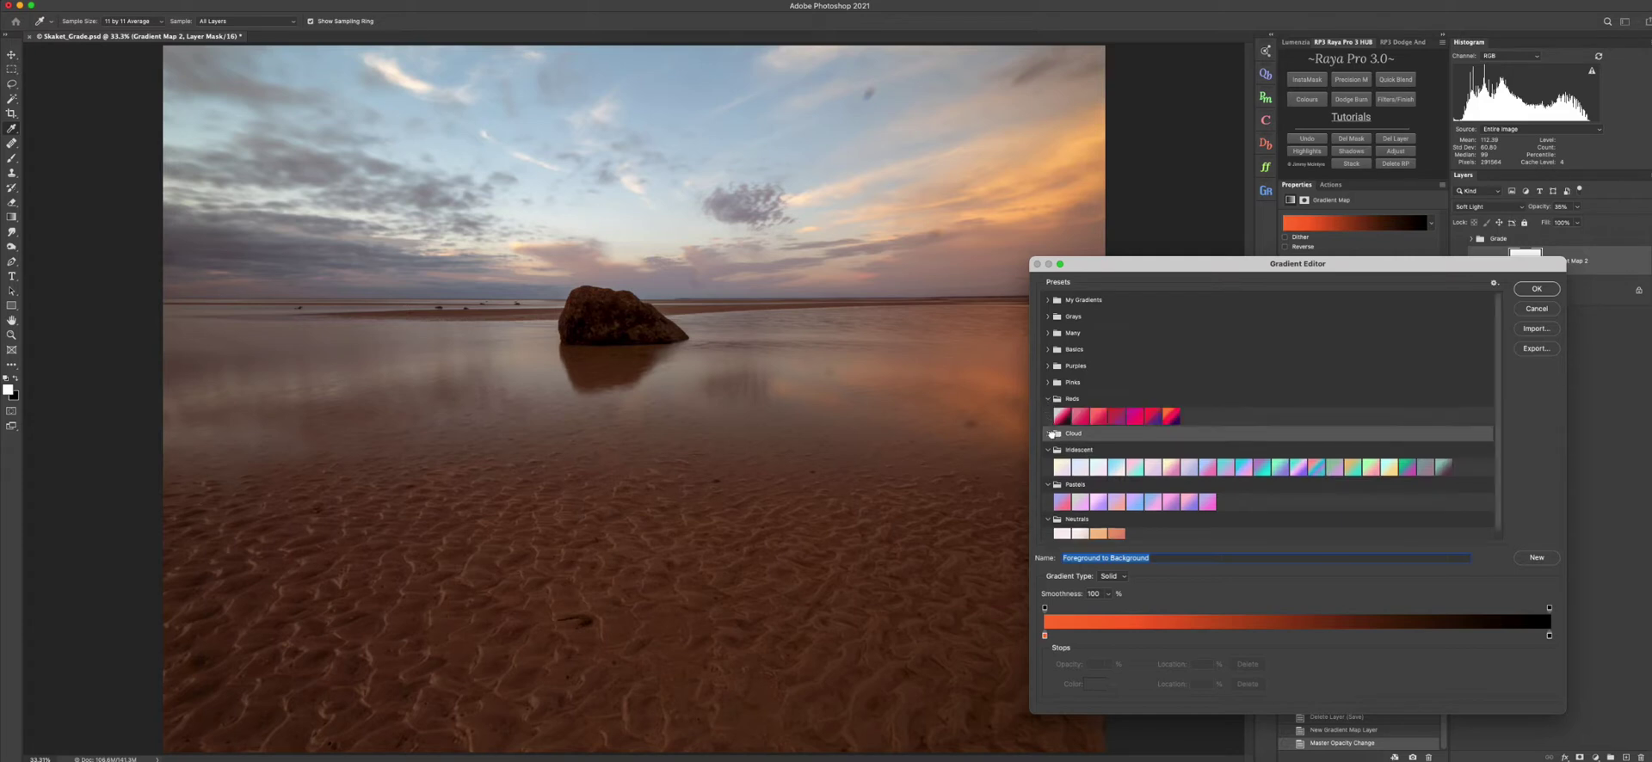
{"action": "left_click", "coordinate": [1050, 433]}
{"action": "left_click", "coordinate": [1048, 382]}
{"action": "left_click", "coordinate": [1047, 366]}
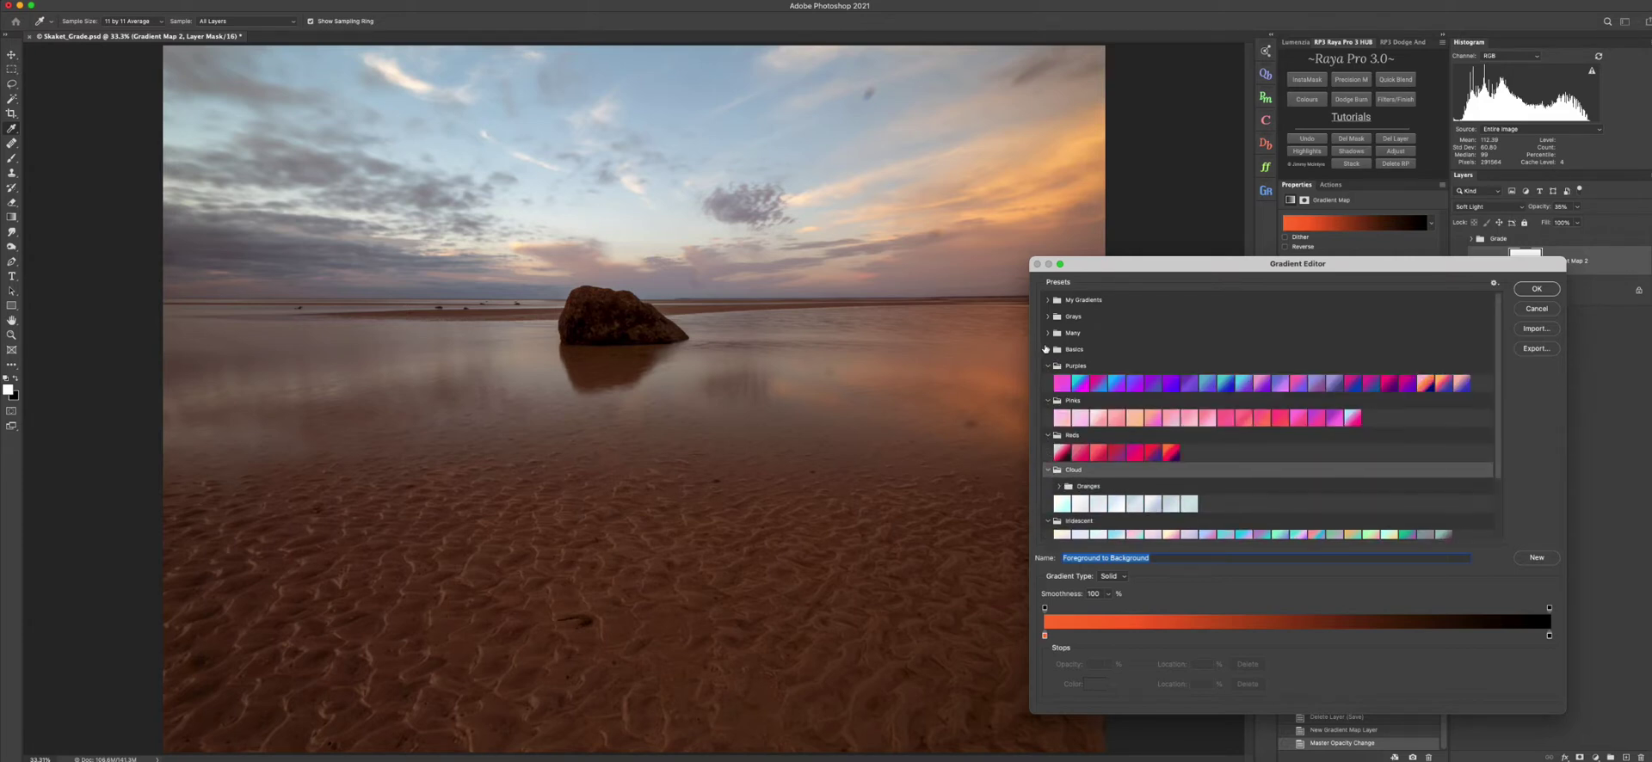
{"action": "left_click", "coordinate": [1047, 349]}
{"action": "left_click", "coordinate": [1048, 333]}
{"action": "left_click", "coordinate": [1048, 316]}
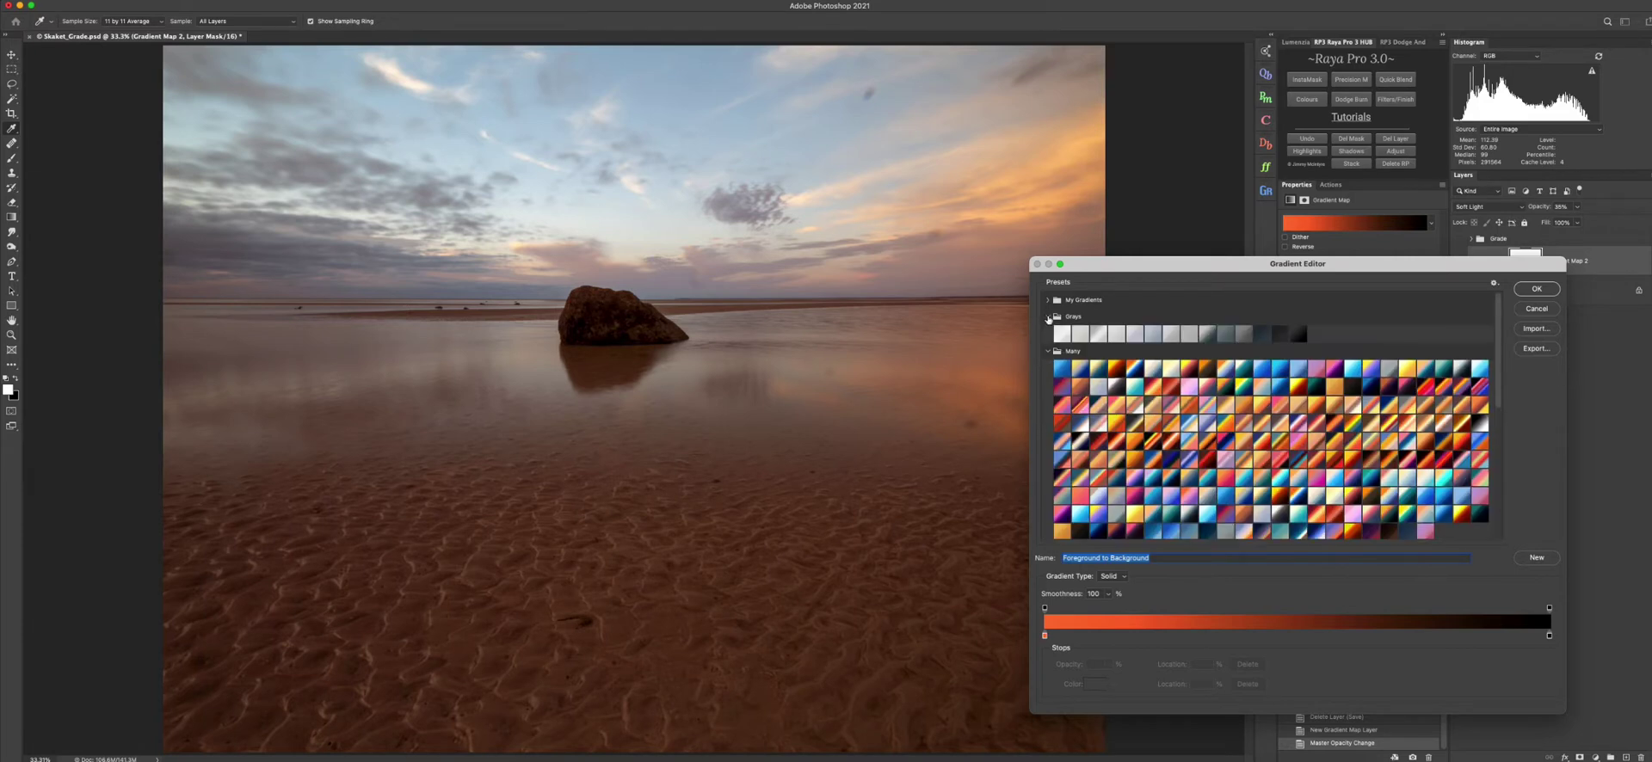
- Expand the My Gradients presets along with their Sunrise, Sunset and Defaults subfolders
{"action": "left_click", "coordinate": [1050, 301]}
{"action": "left_click", "coordinate": [1049, 301]}
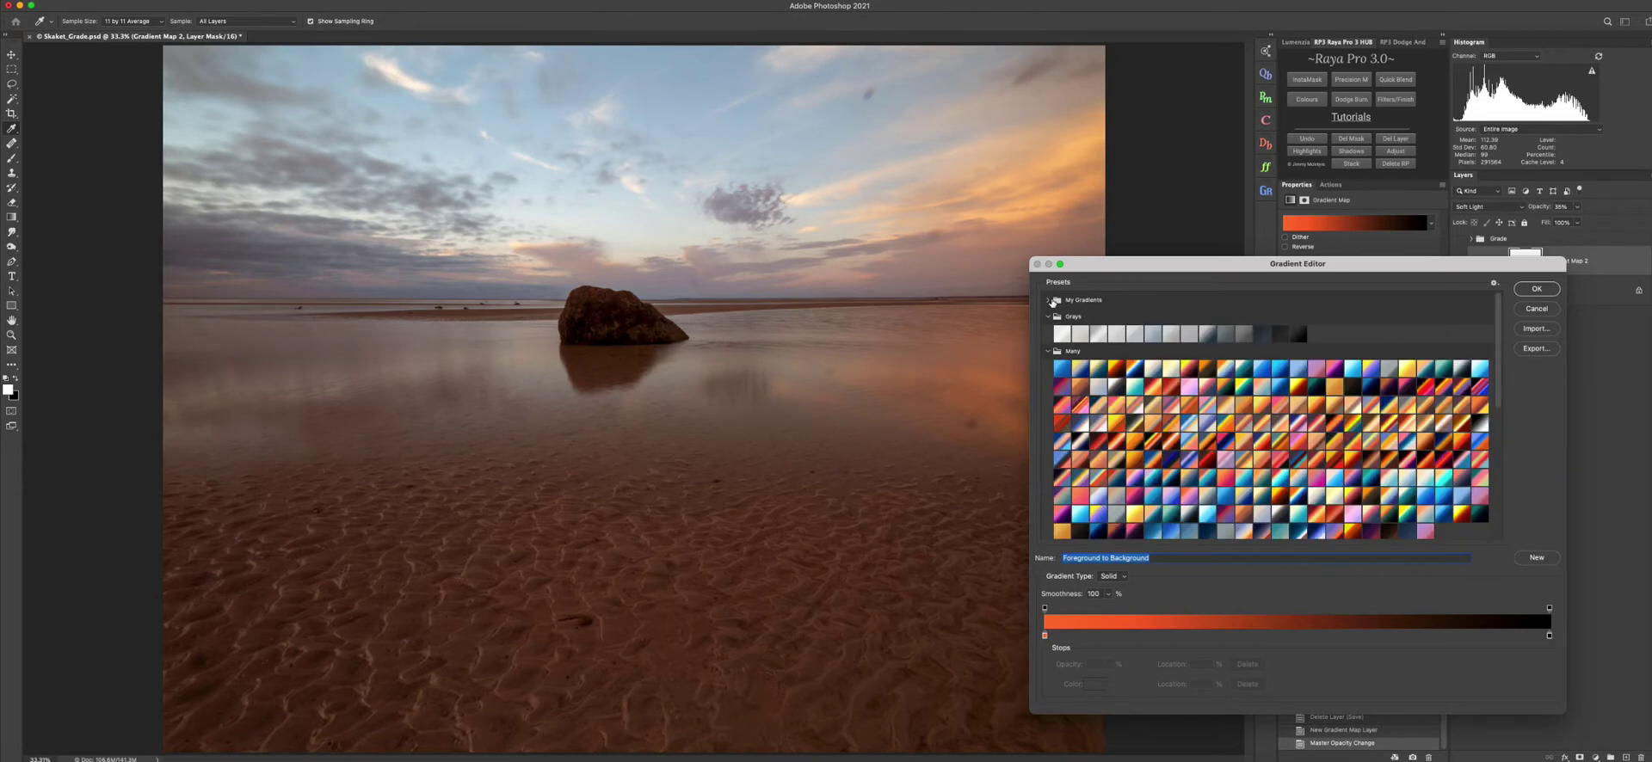
{"action": "left_click", "coordinate": [1048, 300]}
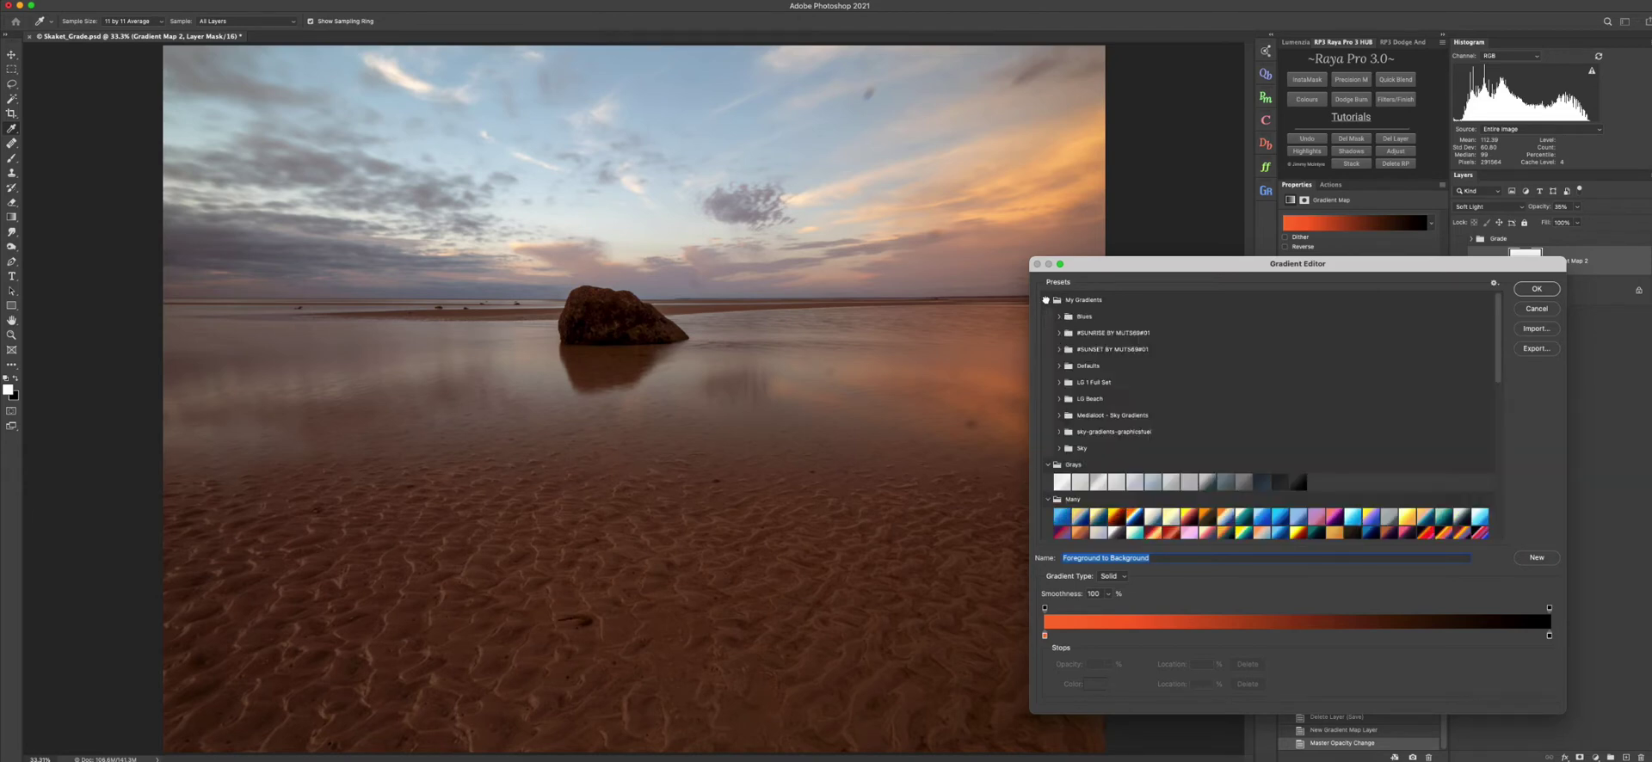
{"action": "left_click", "coordinate": [1059, 334]}
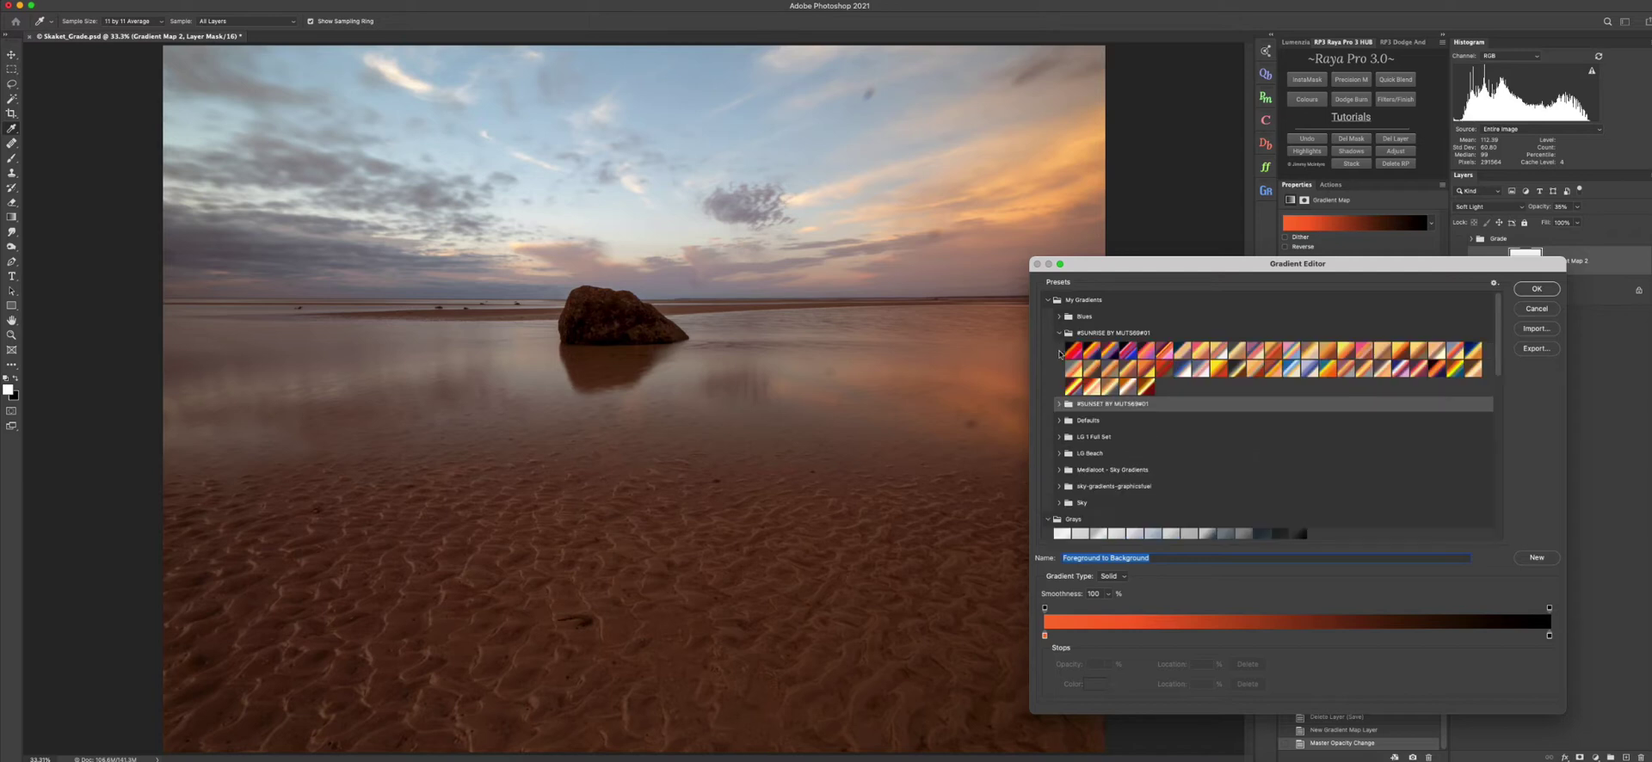
{"action": "left_click", "coordinate": [1058, 405]}
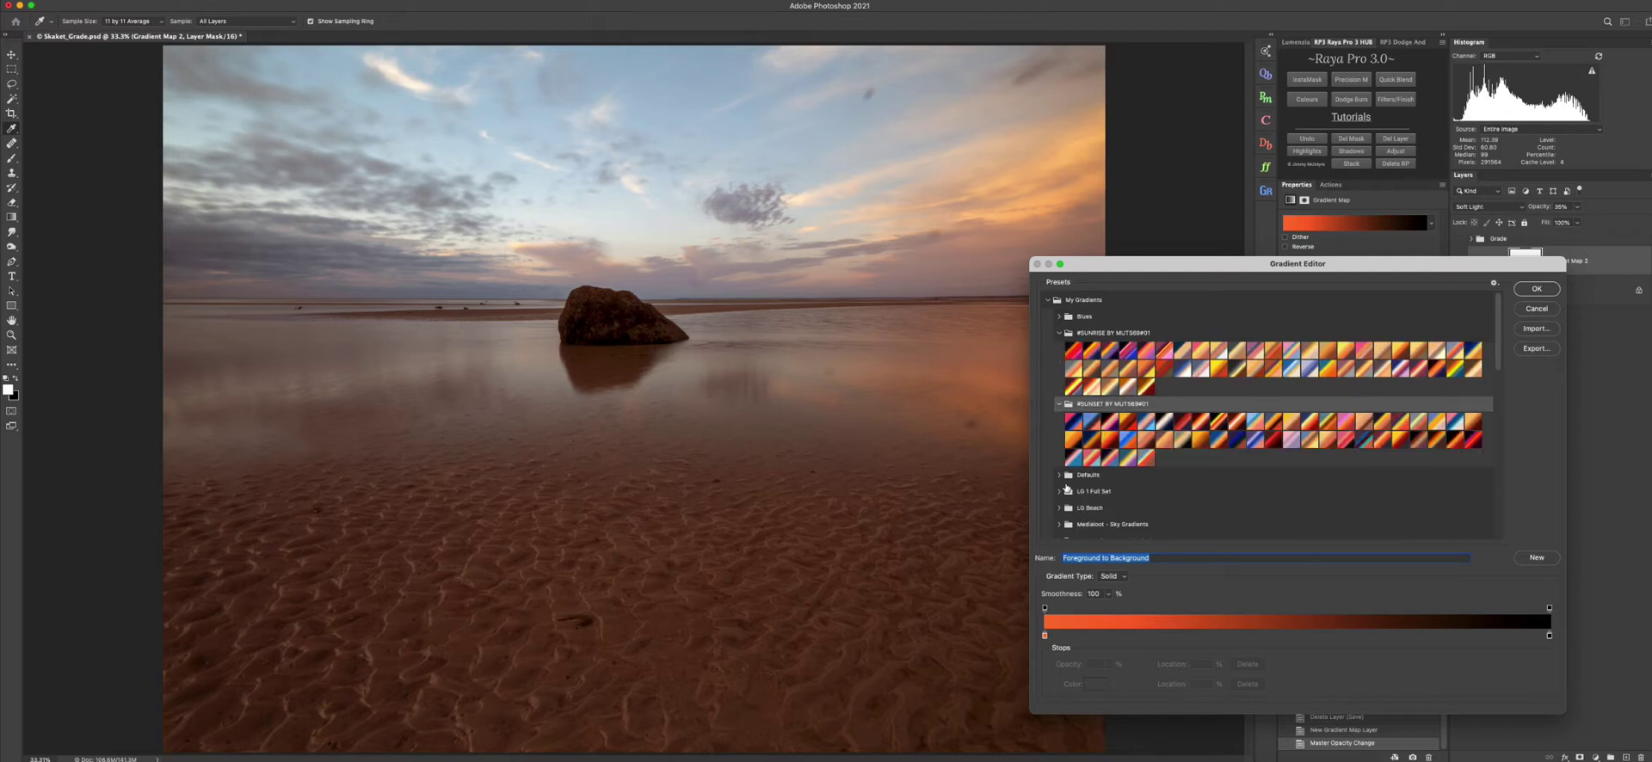
{"action": "left_click", "coordinate": [1060, 475]}
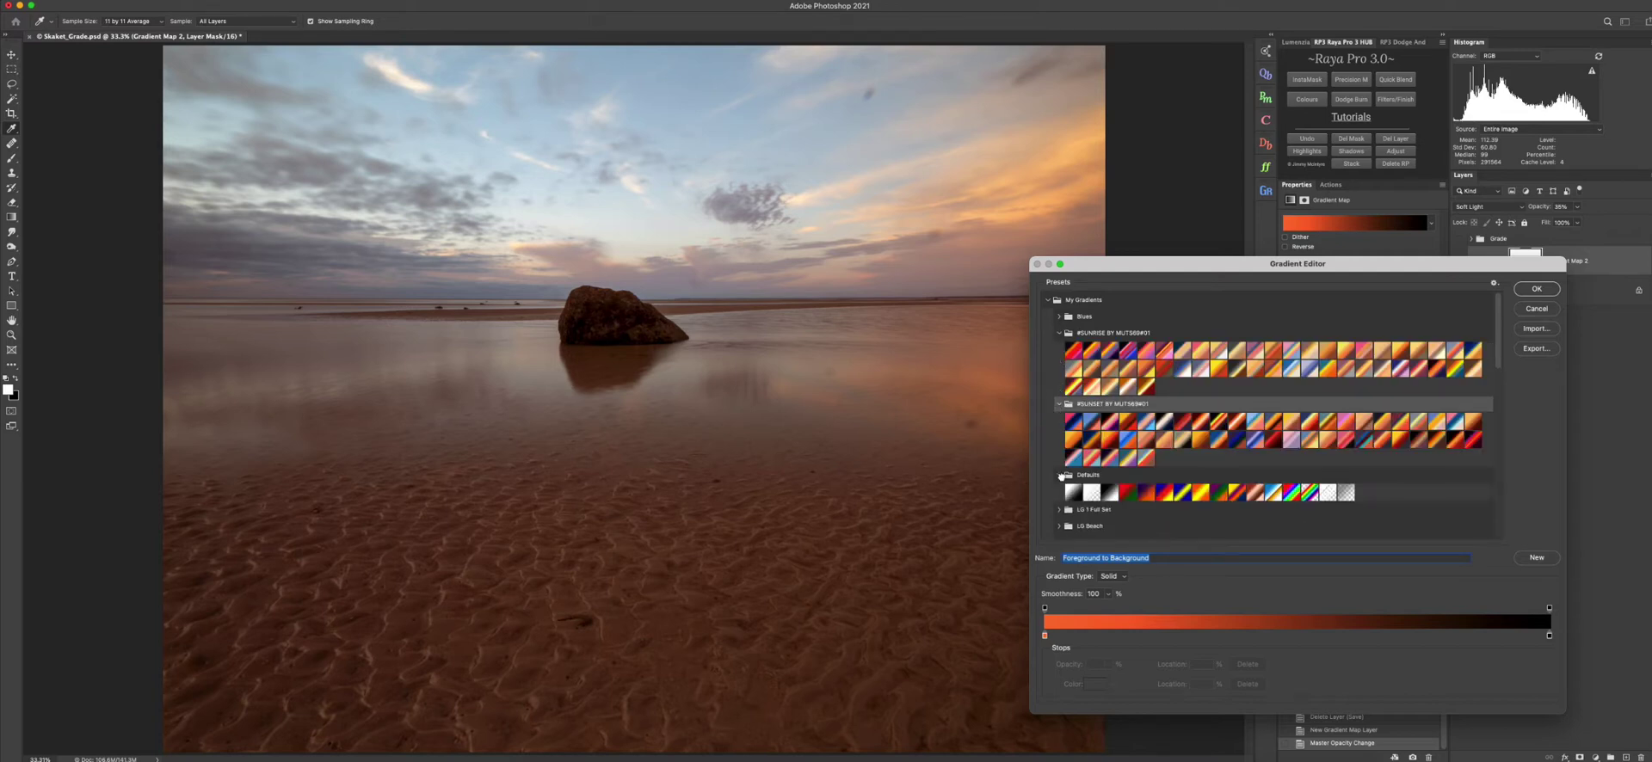
- Try two presets from the Sunset folder and the Pink_11 preset on the gradient map
{"action": "left_click", "coordinate": [1295, 440]}
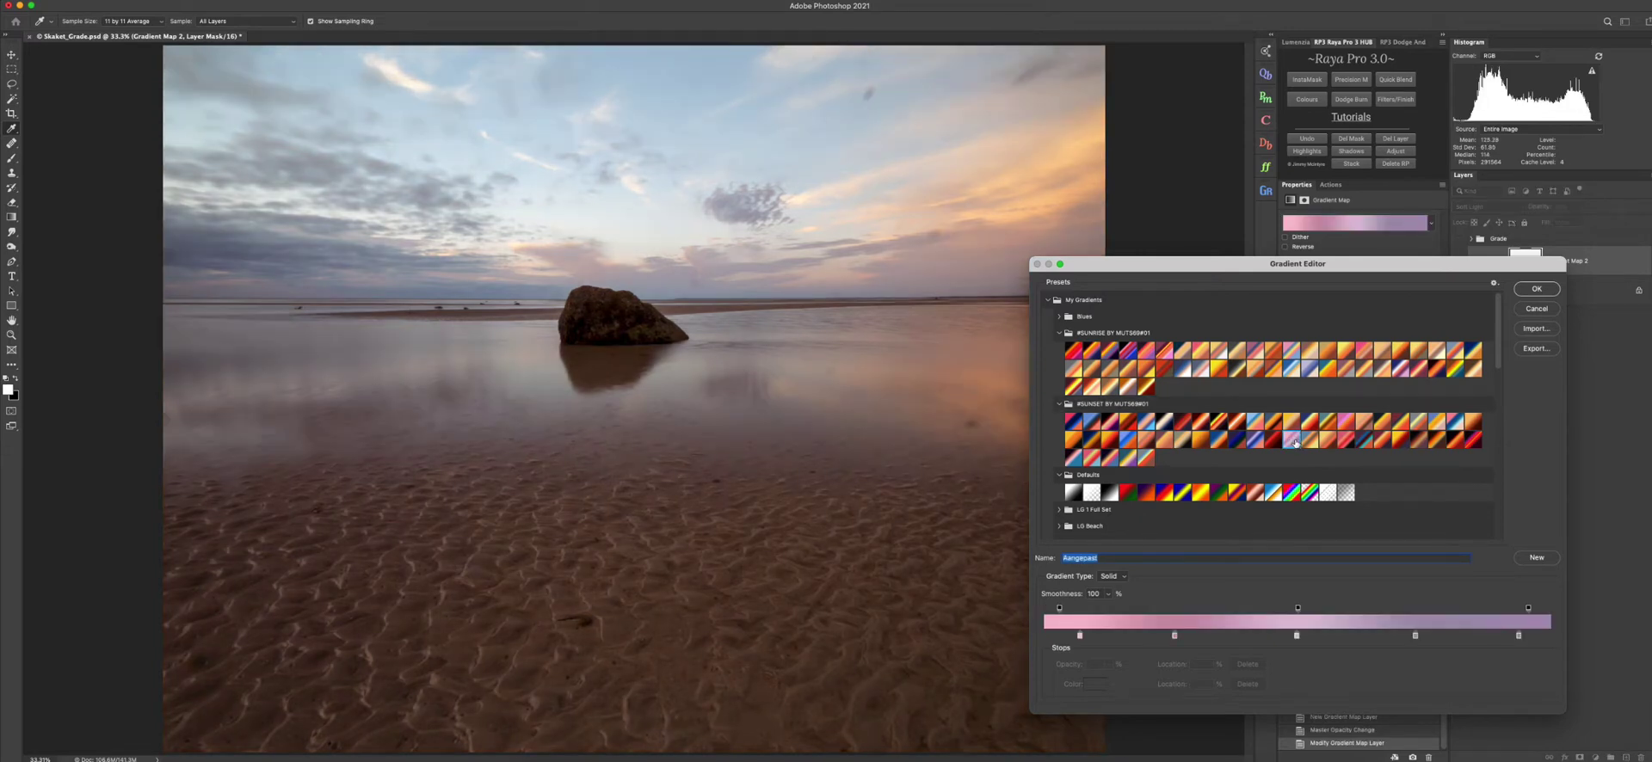
{"action": "left_click", "coordinate": [1144, 462]}
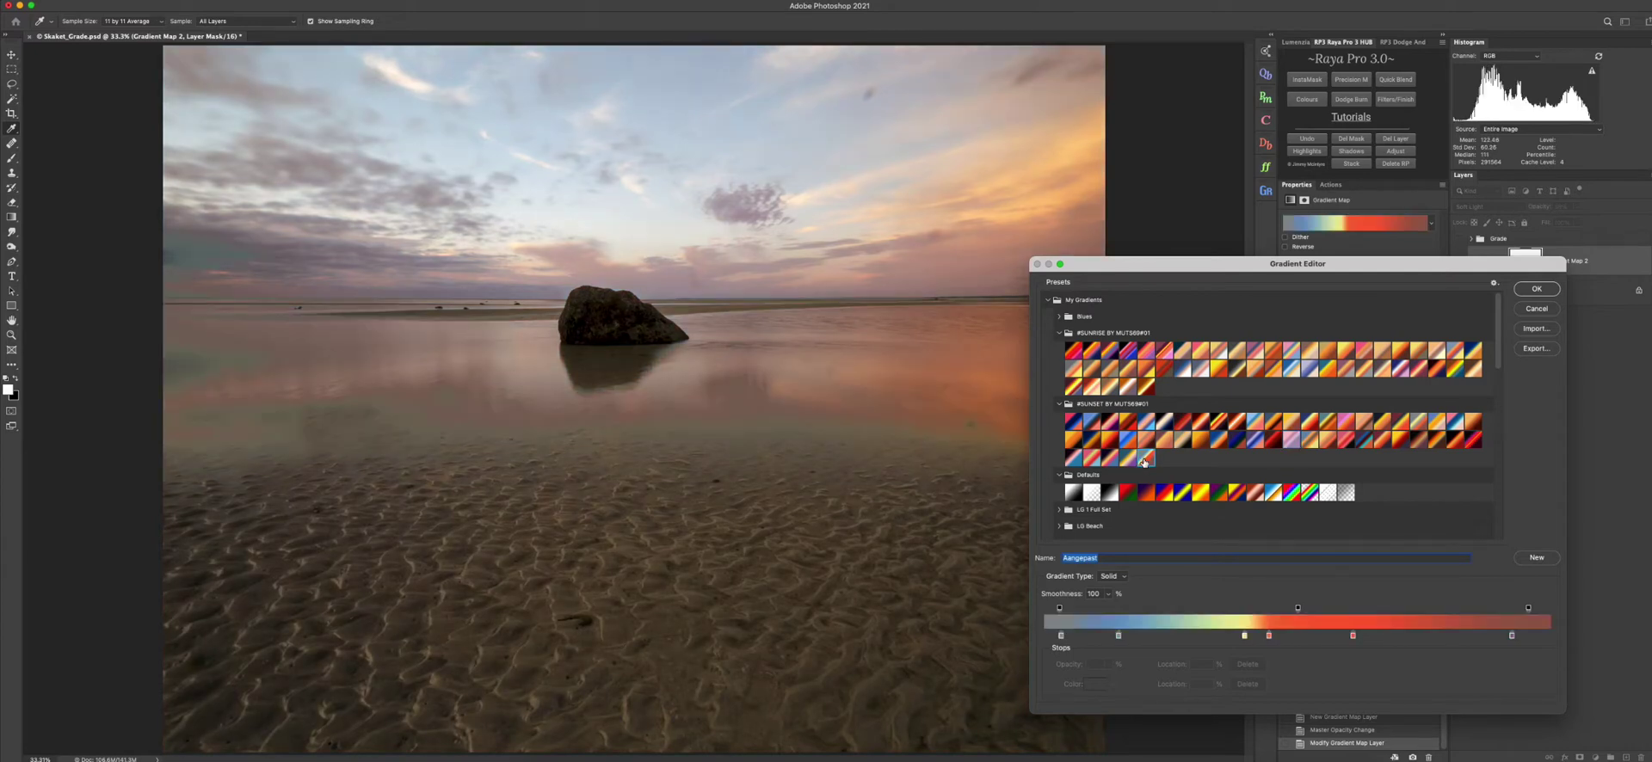
{"action": "scroll", "coordinate": [1185, 508], "scroll_direction": "down", "scroll_amount": 10}
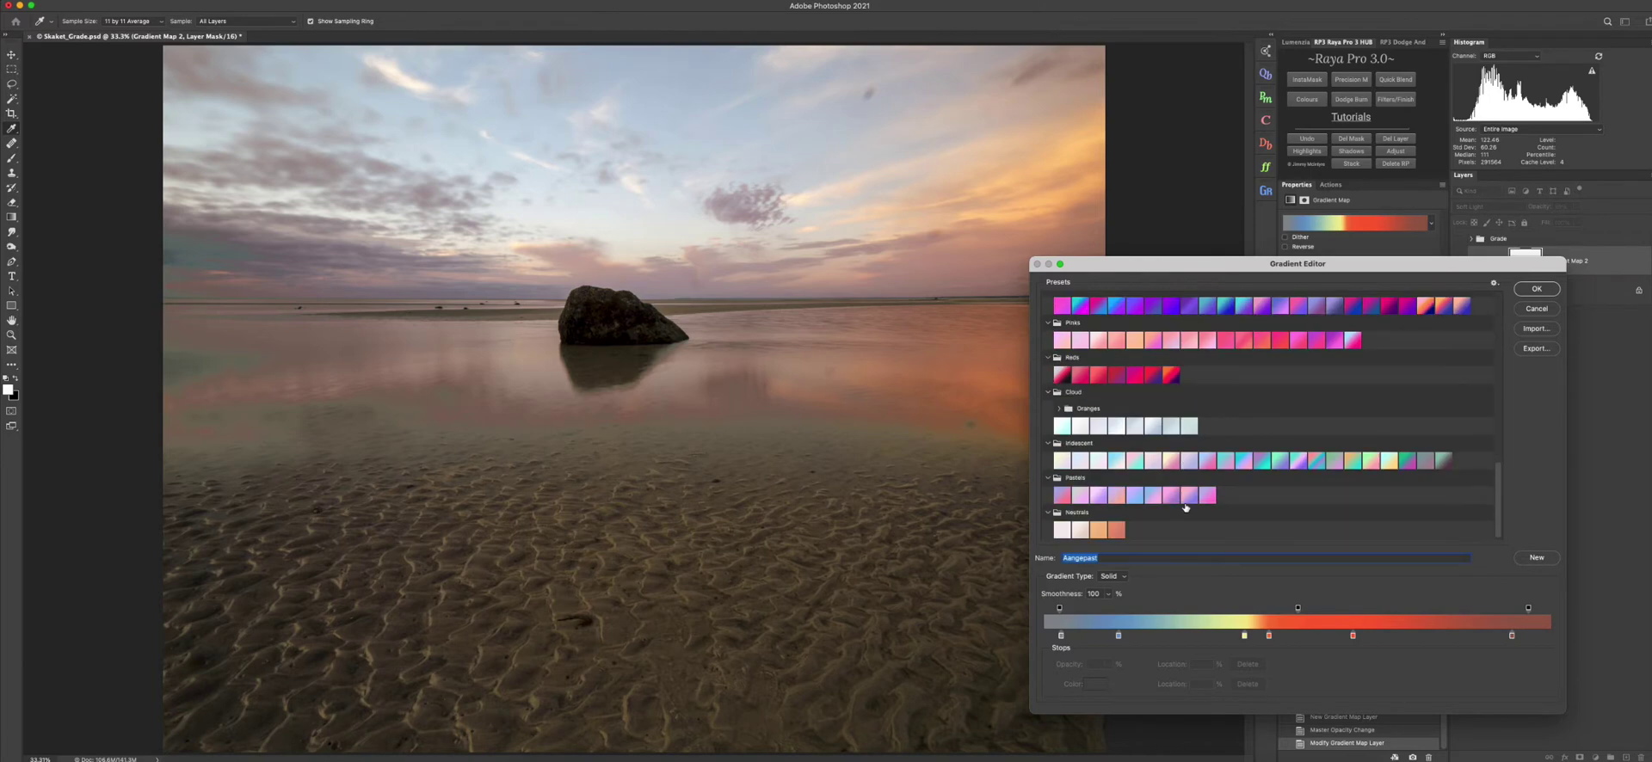
{"action": "left_click", "coordinate": [1239, 345]}
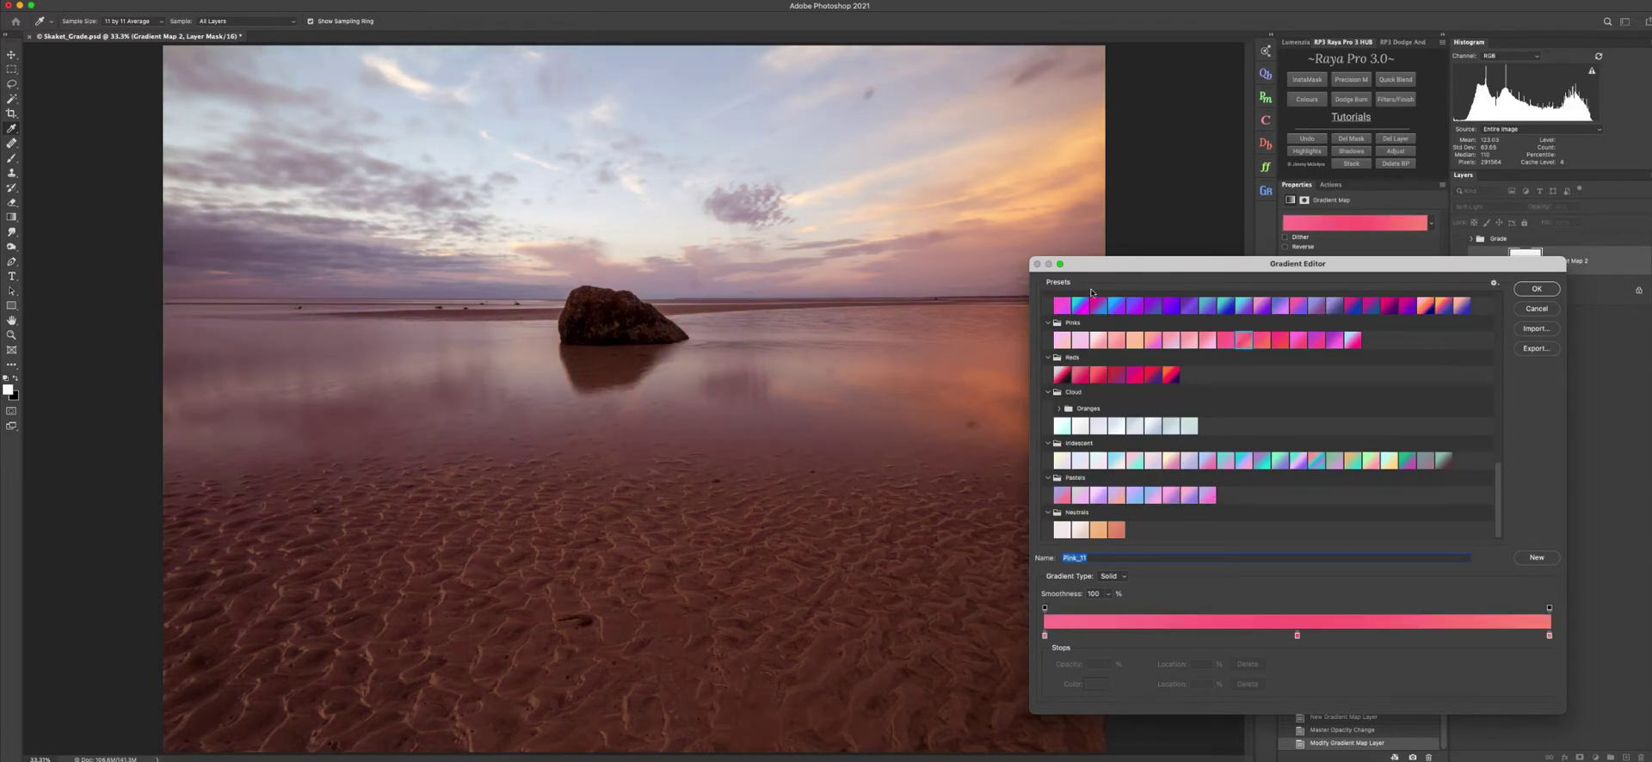
- Apply the Pink_03 preset to the gradient map and hide the adjustment layer to compare the photo without it
{"action": "left_click", "coordinate": [1098, 342]}
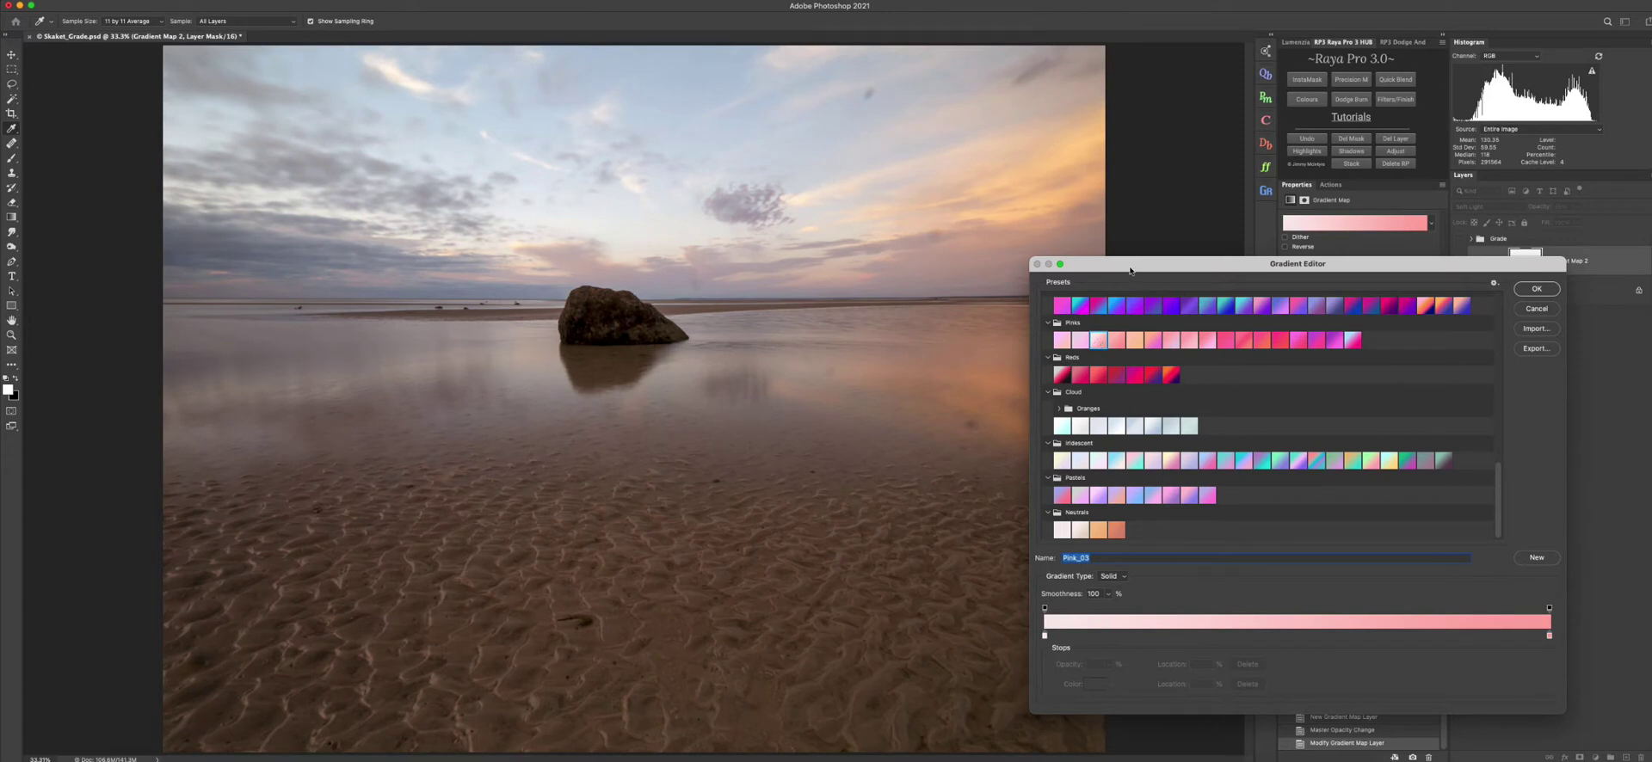
{"action": "left_click_drag", "start_coordinate": [1132, 267], "coordinate": [1423, 440]}
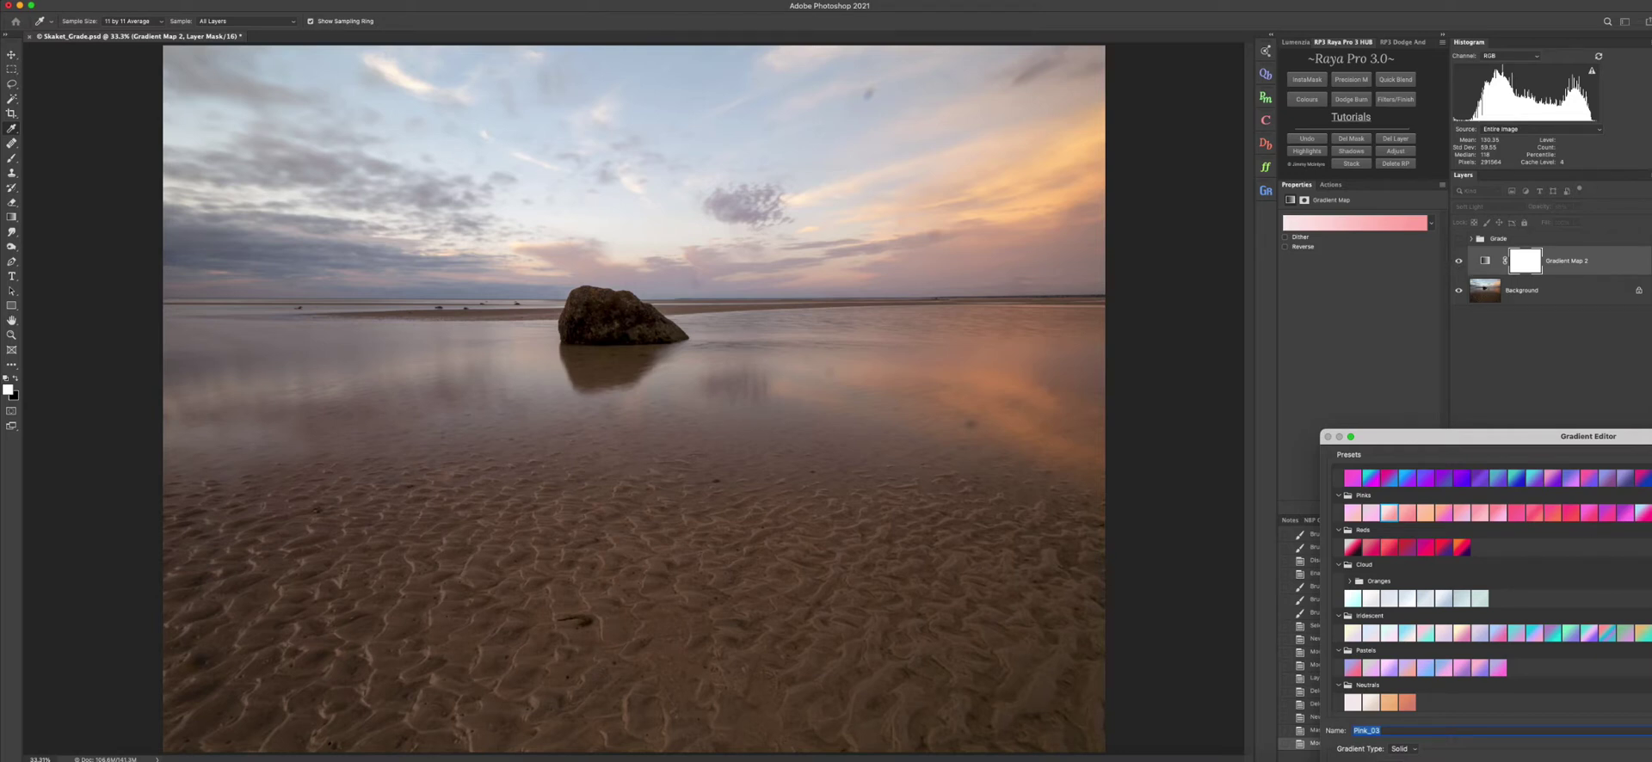
{"action": "key", "text": "Return"}
{"action": "left_click", "coordinate": [1459, 263]}
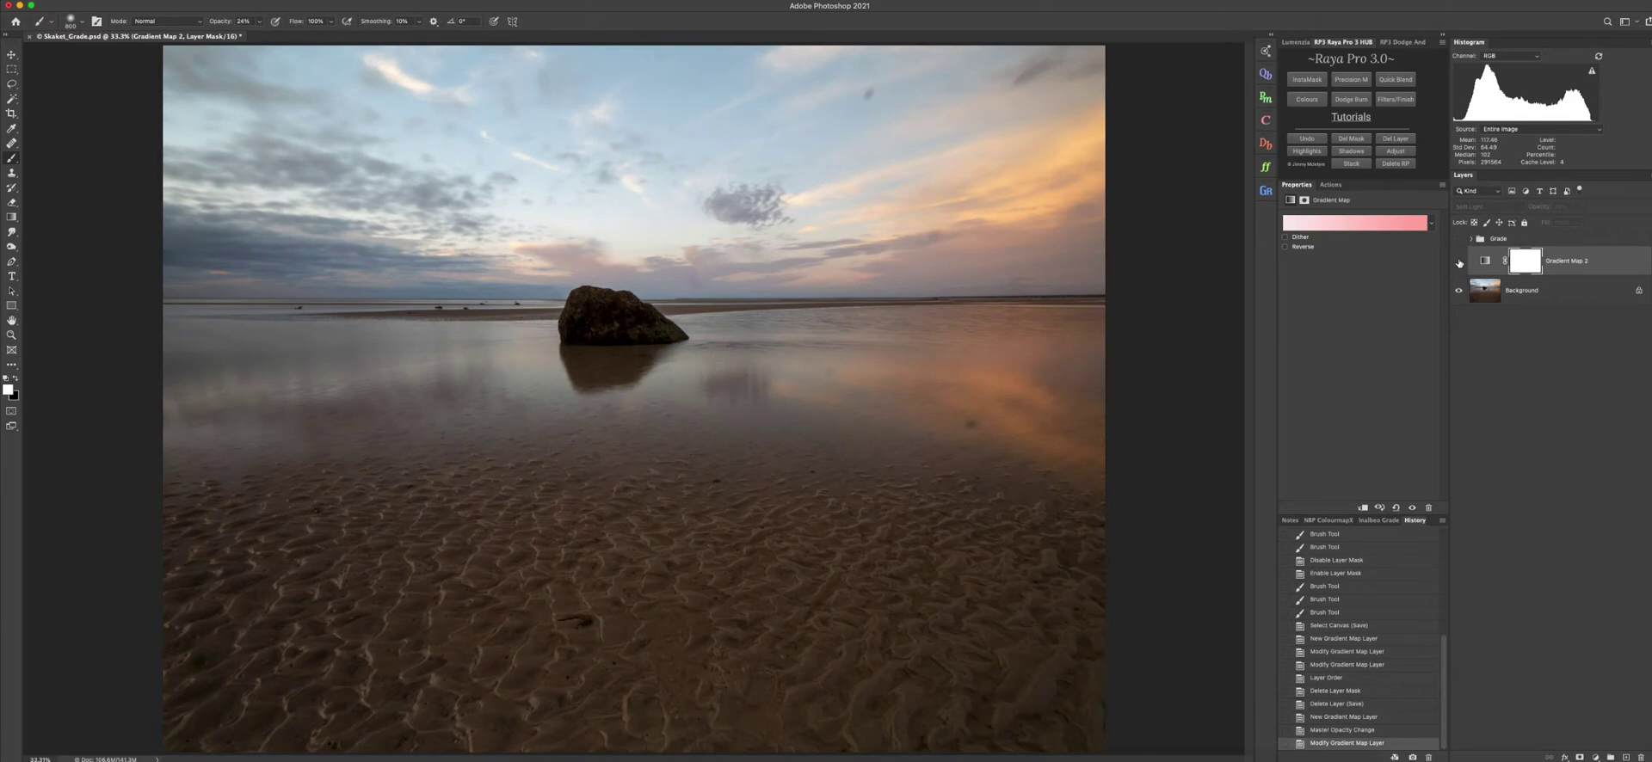
- Toggle the pink gradient map layer's visibility to compare the photo with and without the effect, leaving the layer shown
{"action": "left_click", "coordinate": [1460, 263]}
{"action": "left_click", "coordinate": [1460, 264]}
{"action": "left_click", "coordinate": [1460, 264]}
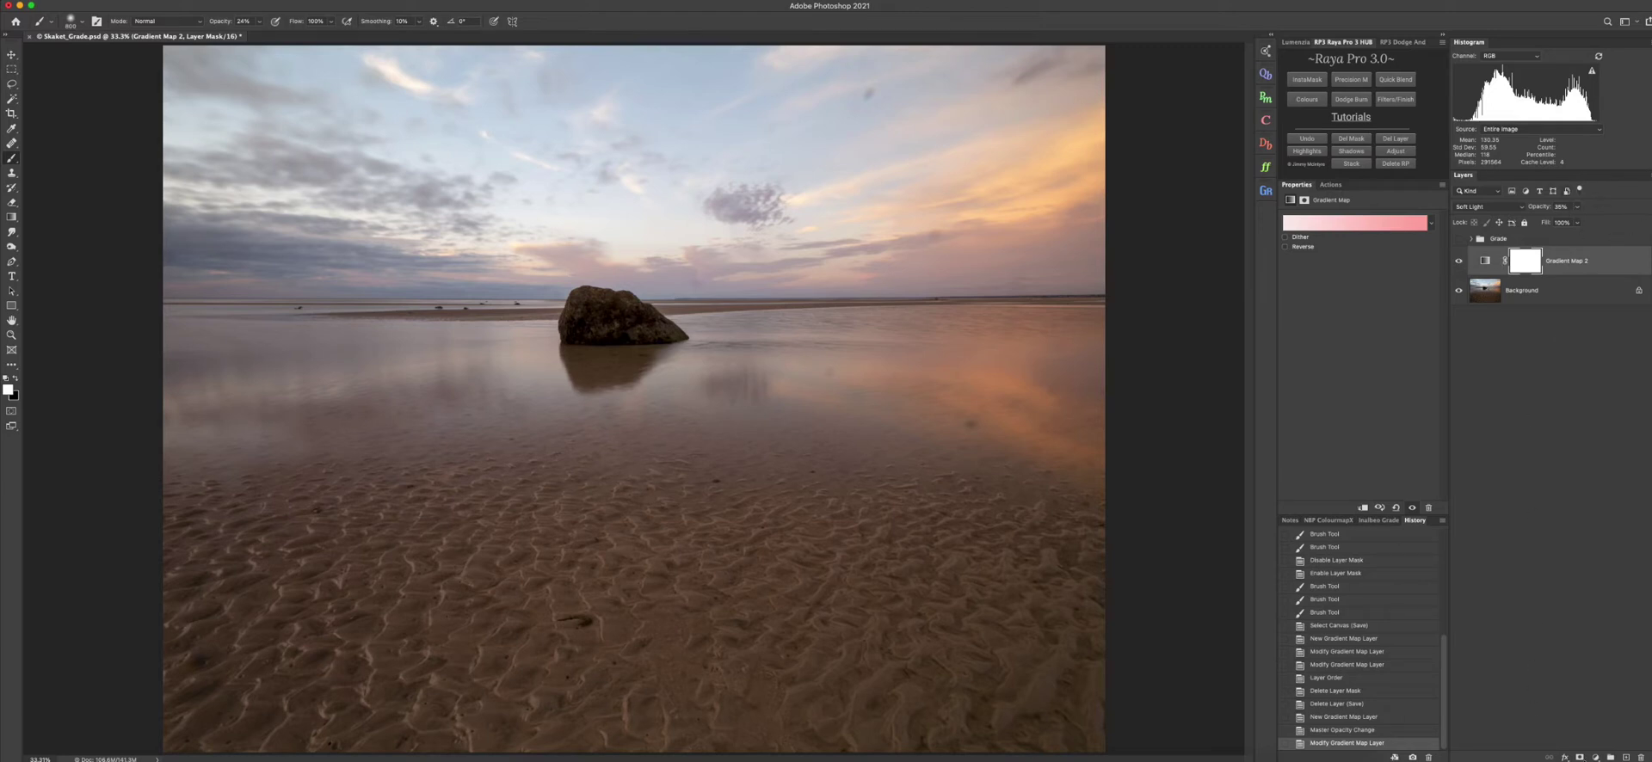
- Paint black on the gradient map's layer mask across the foreground sand and shoreline, and hide the adjustment layer to compare
{"action": "left_click", "coordinate": [1536, 265]}
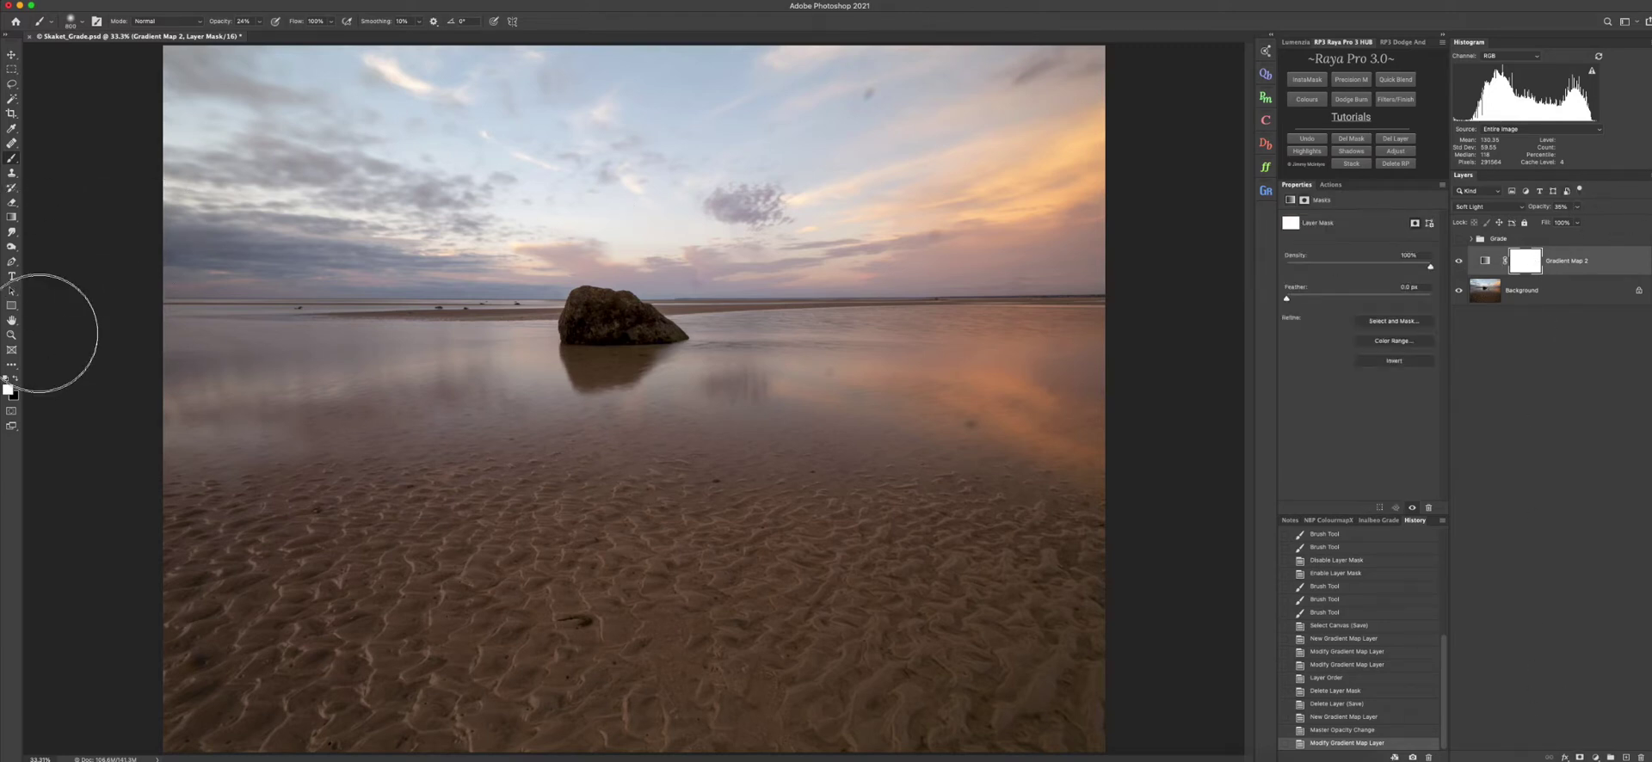
{"action": "key", "text": "x"}
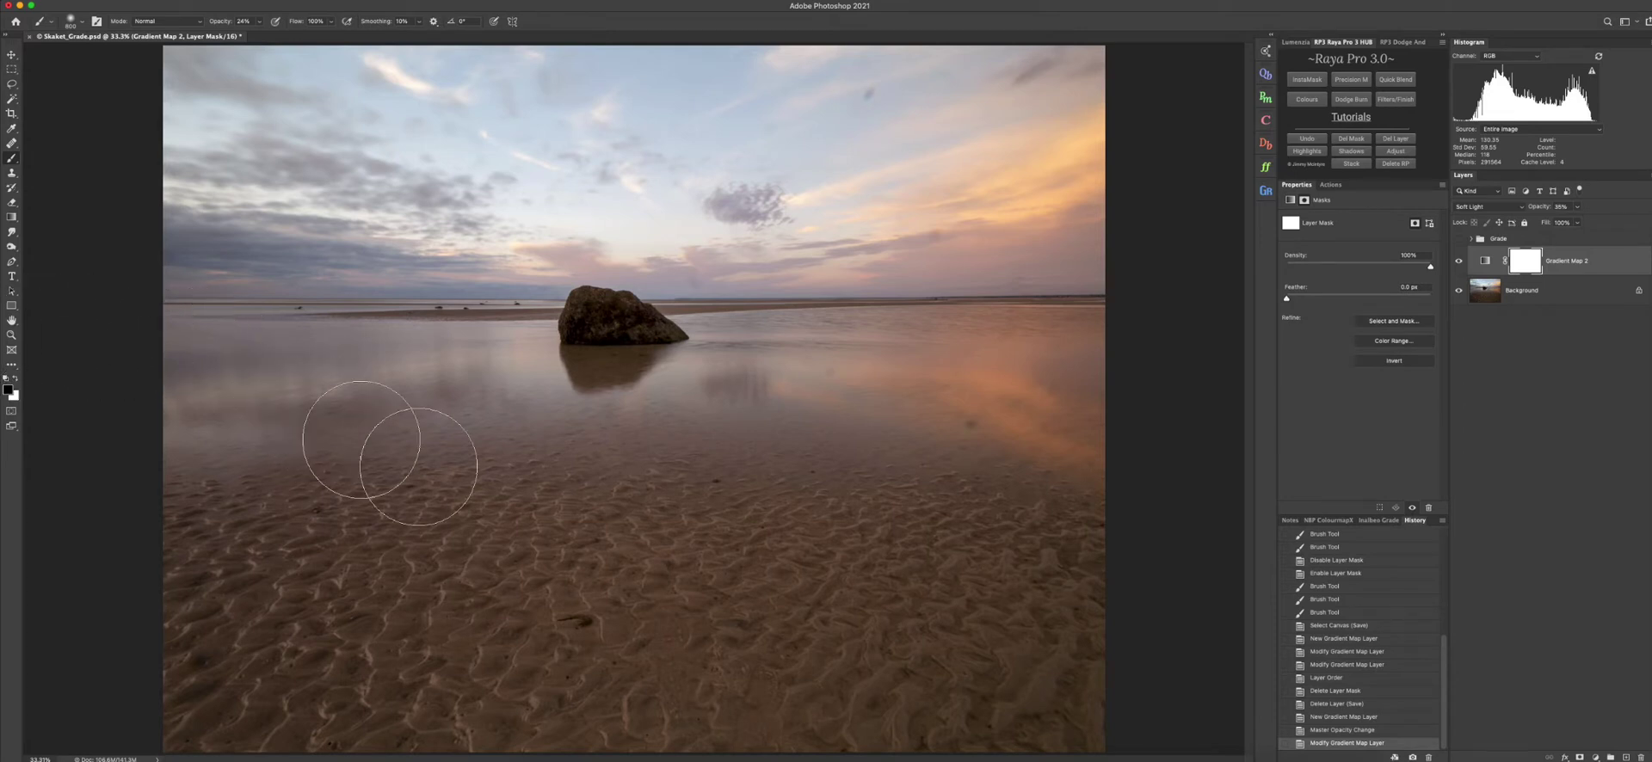
{"action": "left_click_drag", "start_coordinate": [747, 473], "coordinate": [310, 461]}
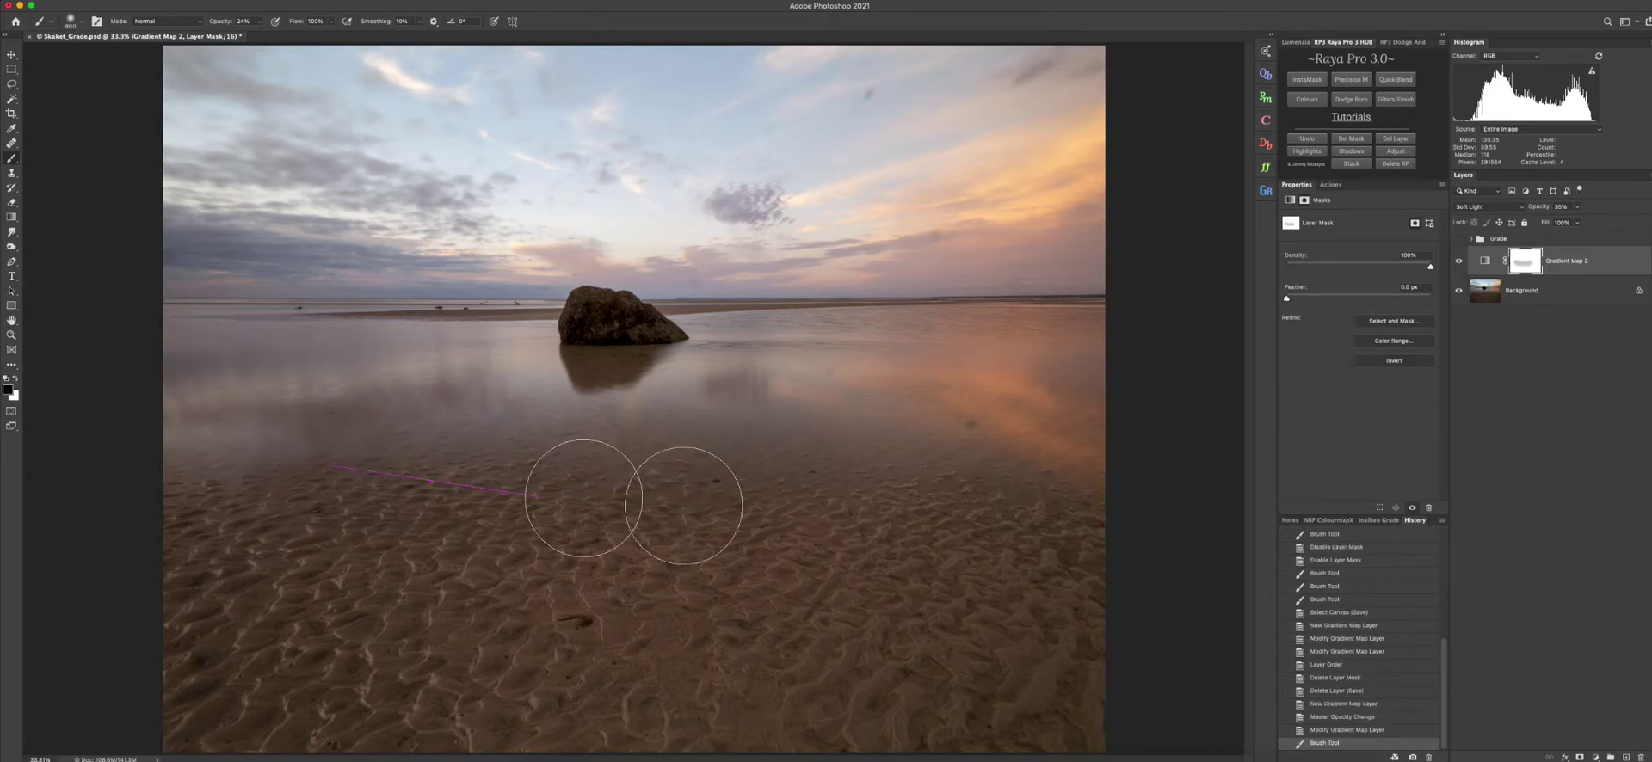
{"action": "mouse_move", "coordinate": [276, 627]}
{"action": "left_mouse_down"}
{"action": "mouse_move", "coordinate": [1033, 619]}
{"action": "mouse_move", "coordinate": [801, 479]}
{"action": "mouse_move", "coordinate": [505, 428]}
{"action": "mouse_move", "coordinate": [996, 416]}
{"action": "mouse_move", "coordinate": [886, 418]}
{"action": "left_mouse_up"}
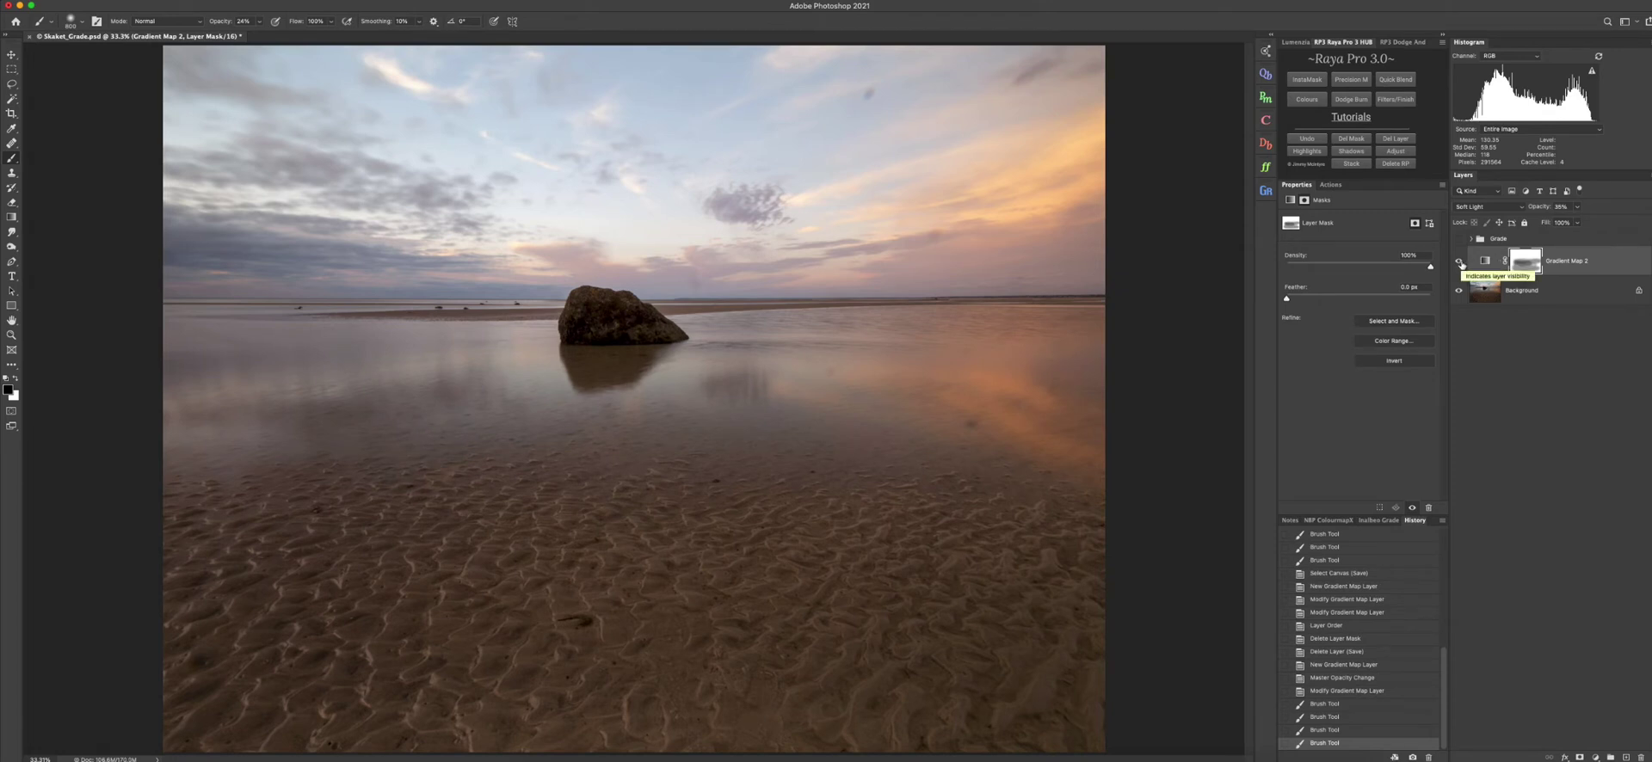
{"action": "left_click", "coordinate": [1460, 262]}
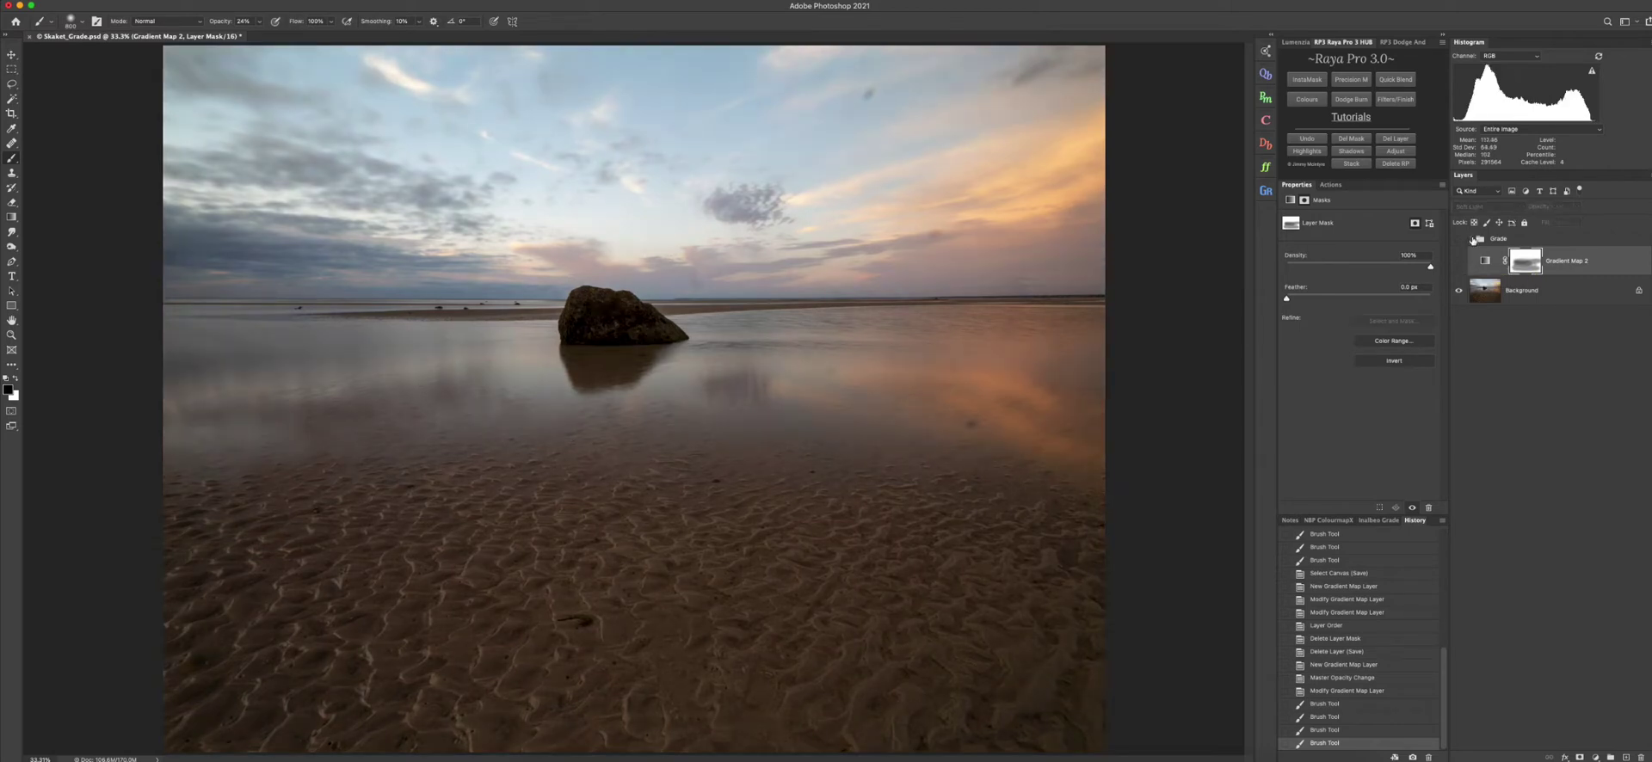
- Expand the Grade group and show the group, its gradient map and its four gradient fill layers one after another
{"action": "left_click", "coordinate": [1472, 239]}
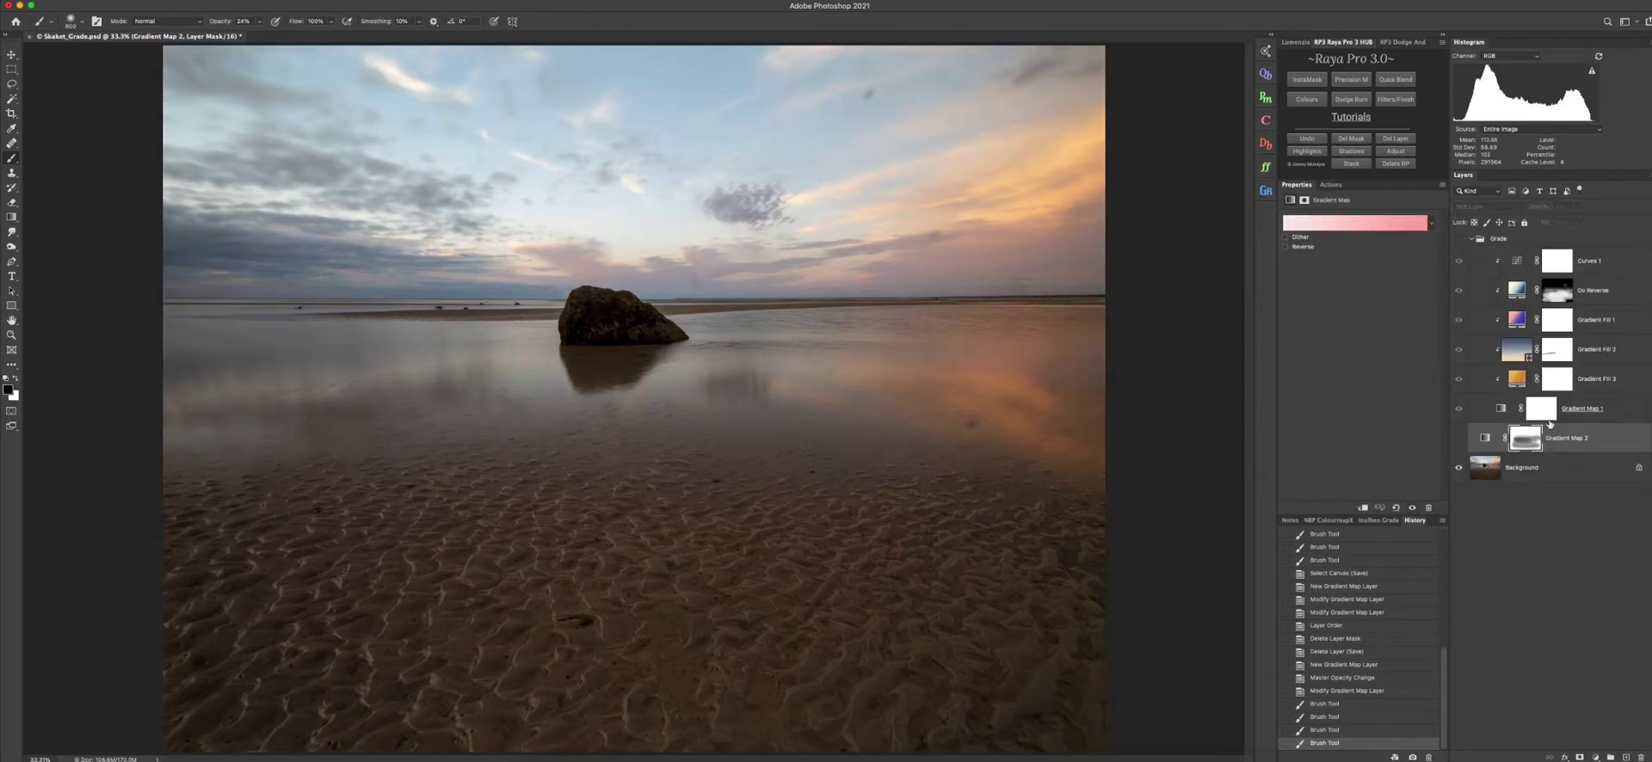
{"action": "left_click", "coordinate": [1467, 243]}
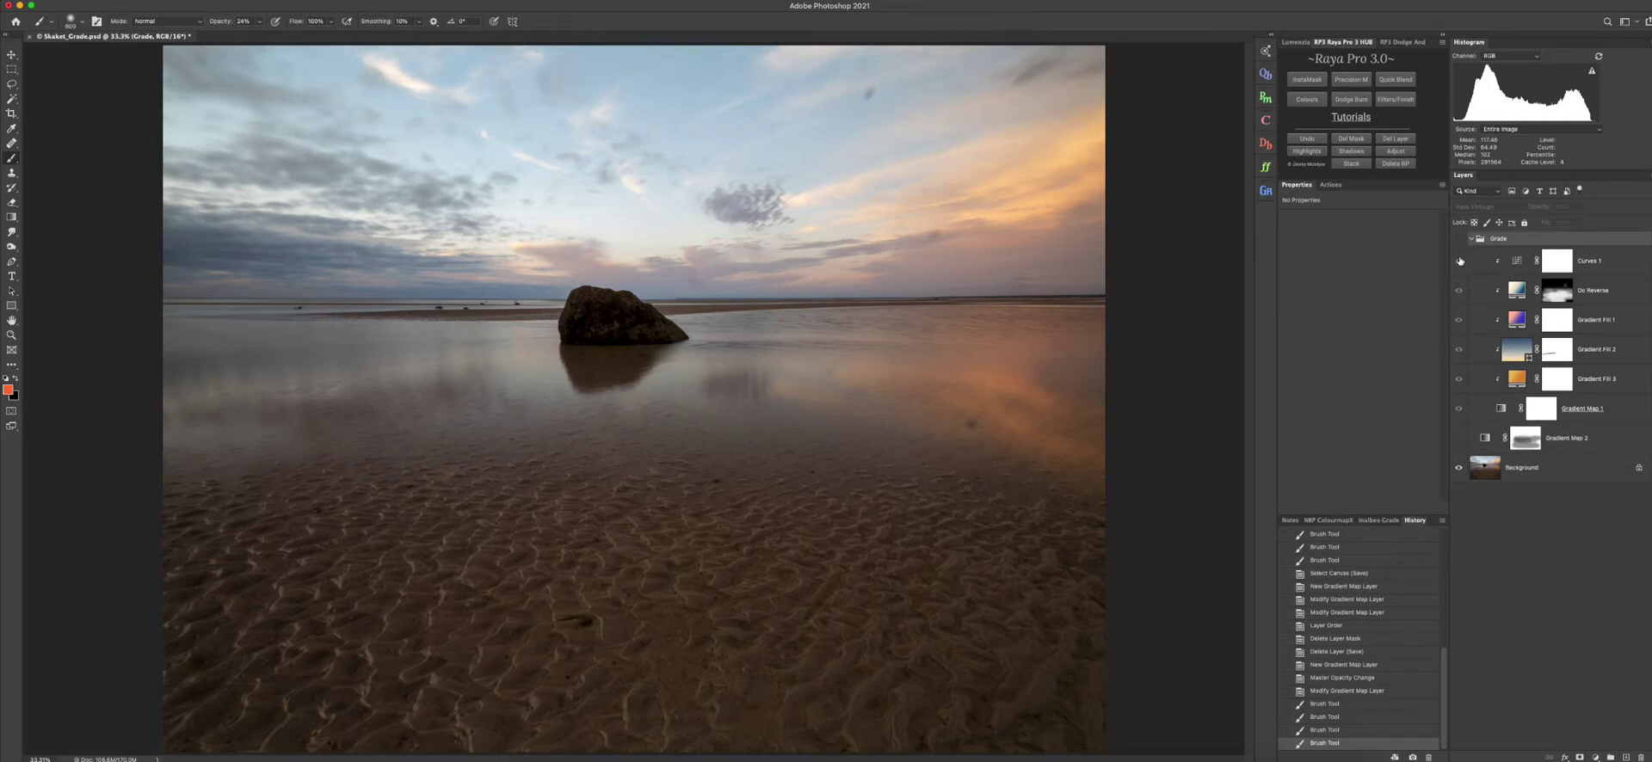
{"action": "left_click", "coordinate": [1460, 261]}
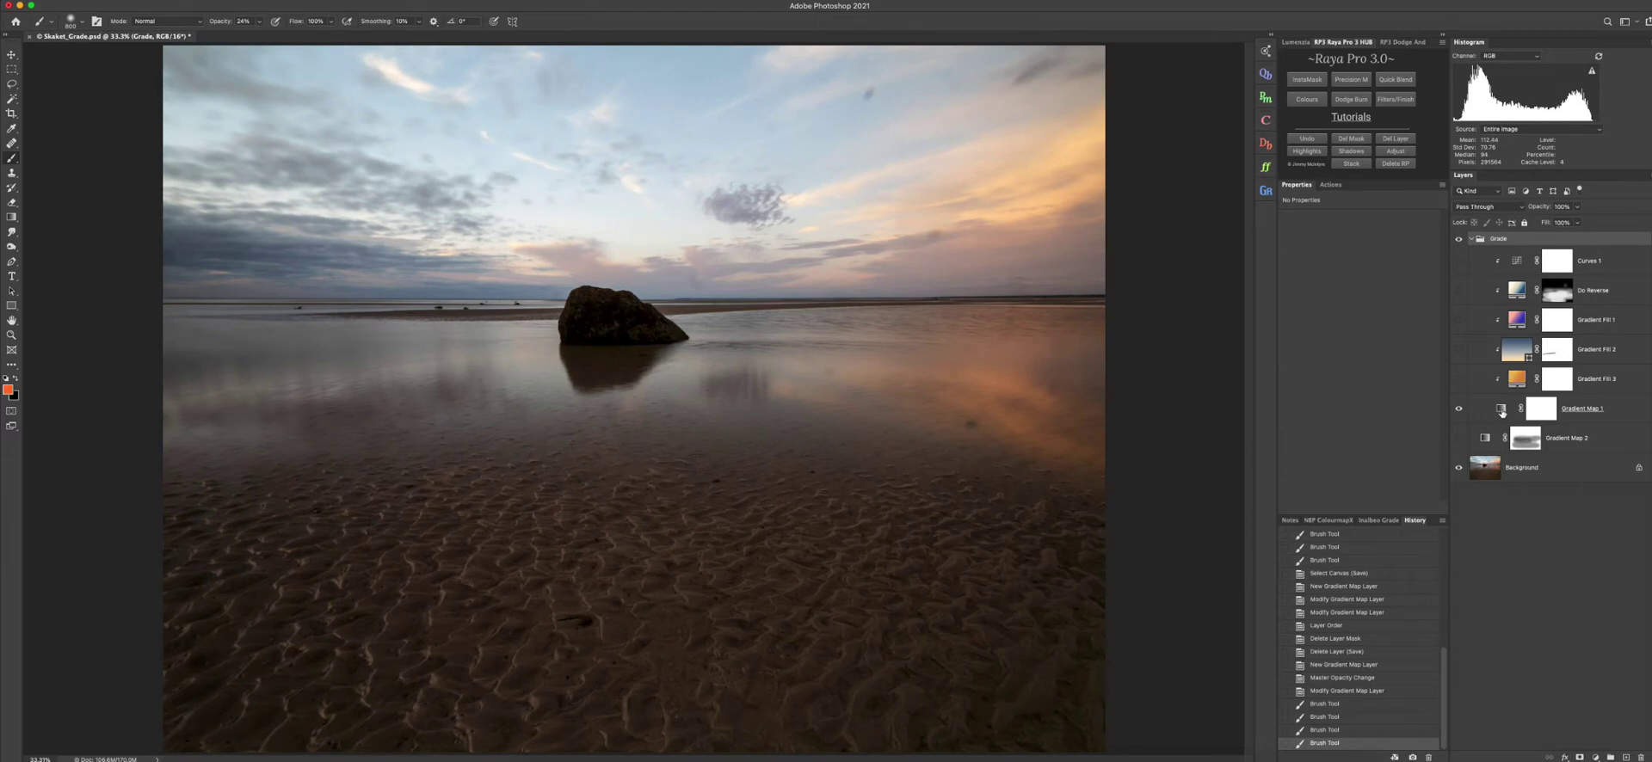
{"action": "left_click", "coordinate": [1459, 380]}
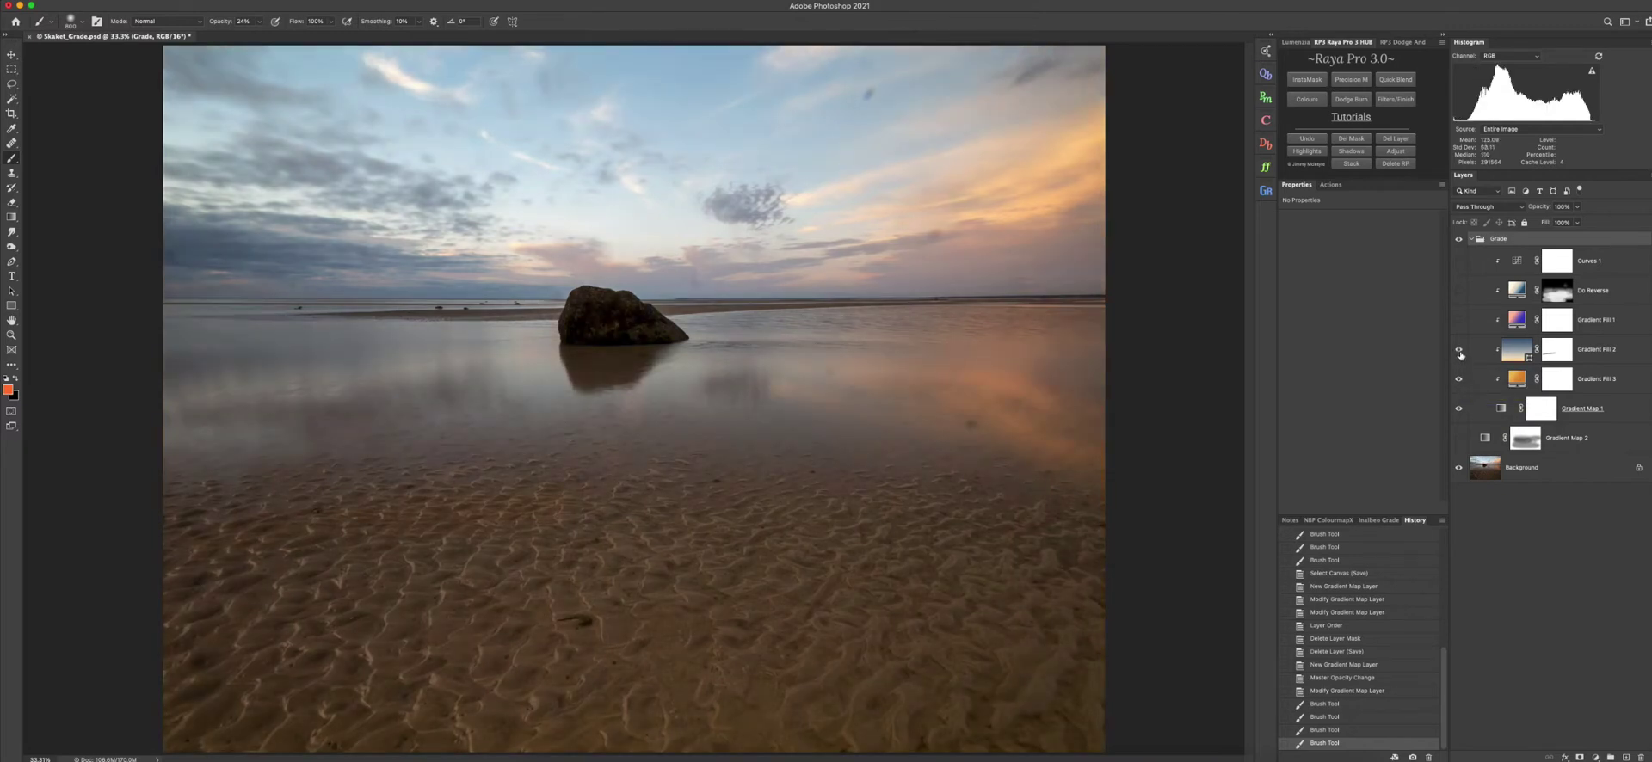
{"action": "left_click", "coordinate": [1459, 291]}
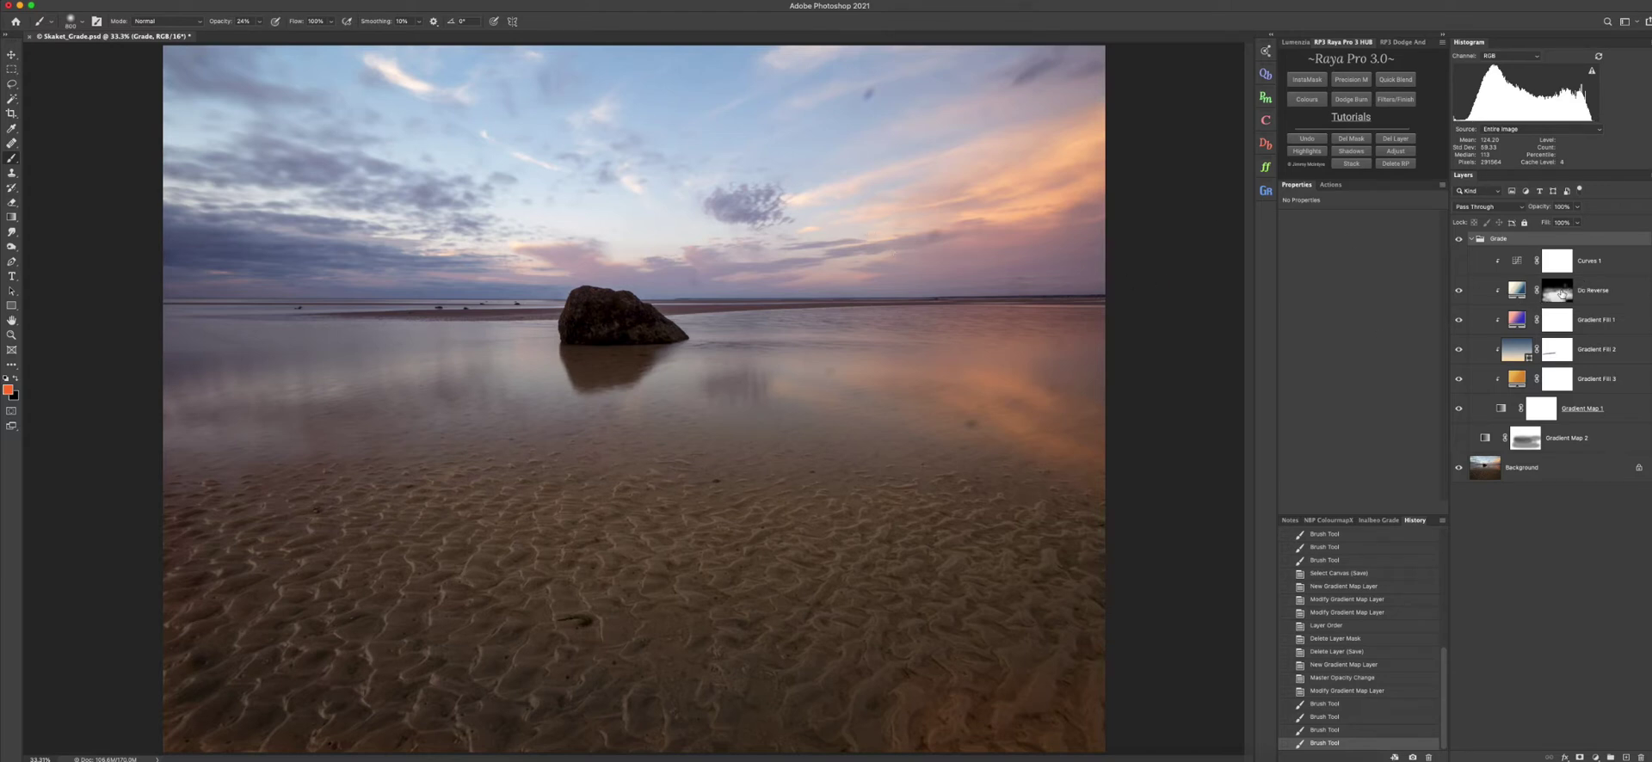
- Disable and re-enable the layer mask of the reverse gradient fill in the Grade group to compare its effect
{"action": "left_click", "coordinate": [1562, 293], "text": "shift"}
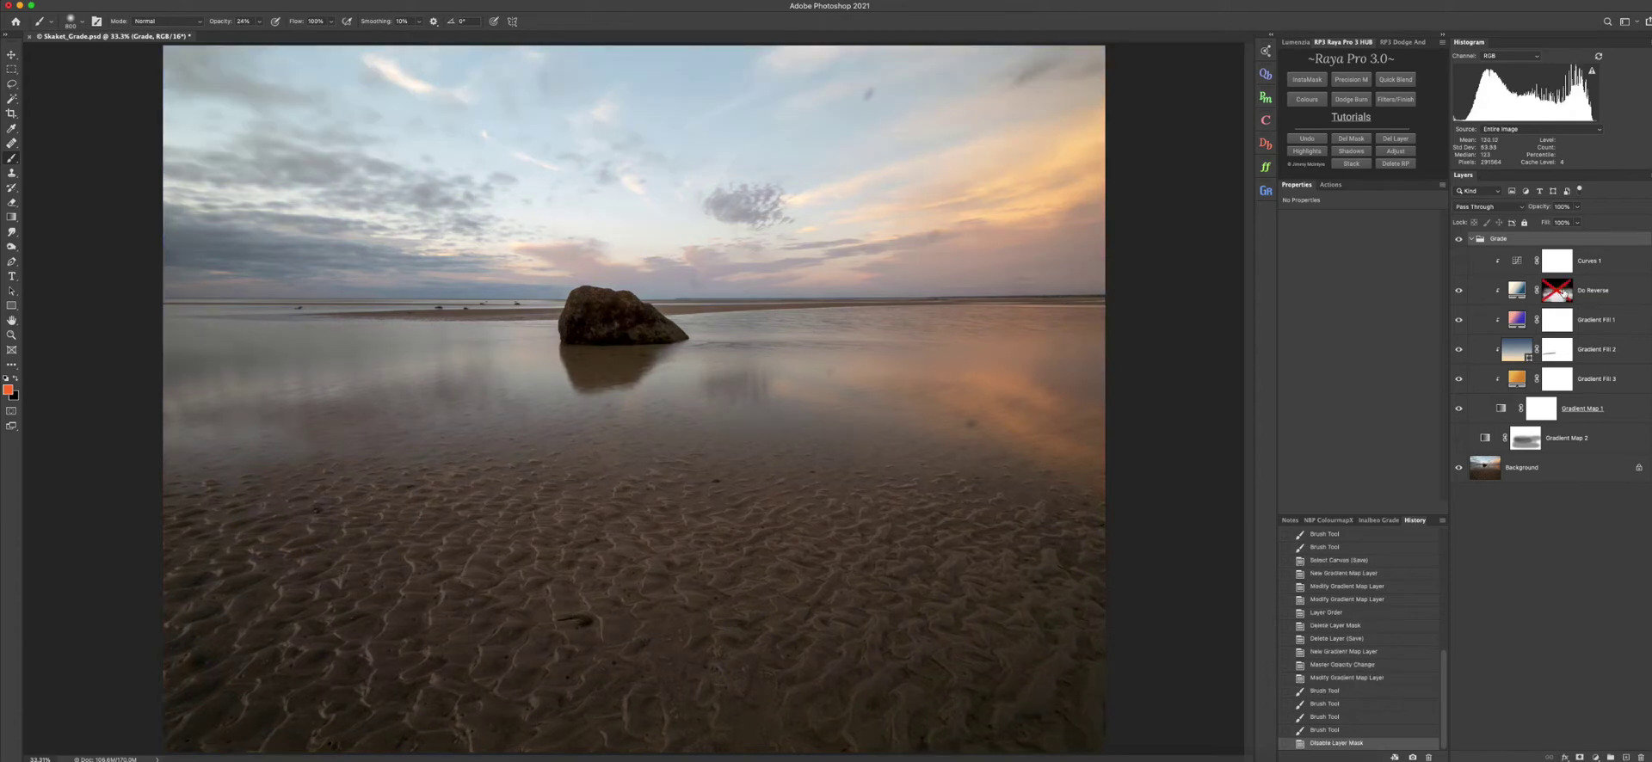
{"action": "left_click", "coordinate": [1564, 293], "text": "shift"}
{"action": "left_click", "coordinate": [1565, 293], "text": "shift"}
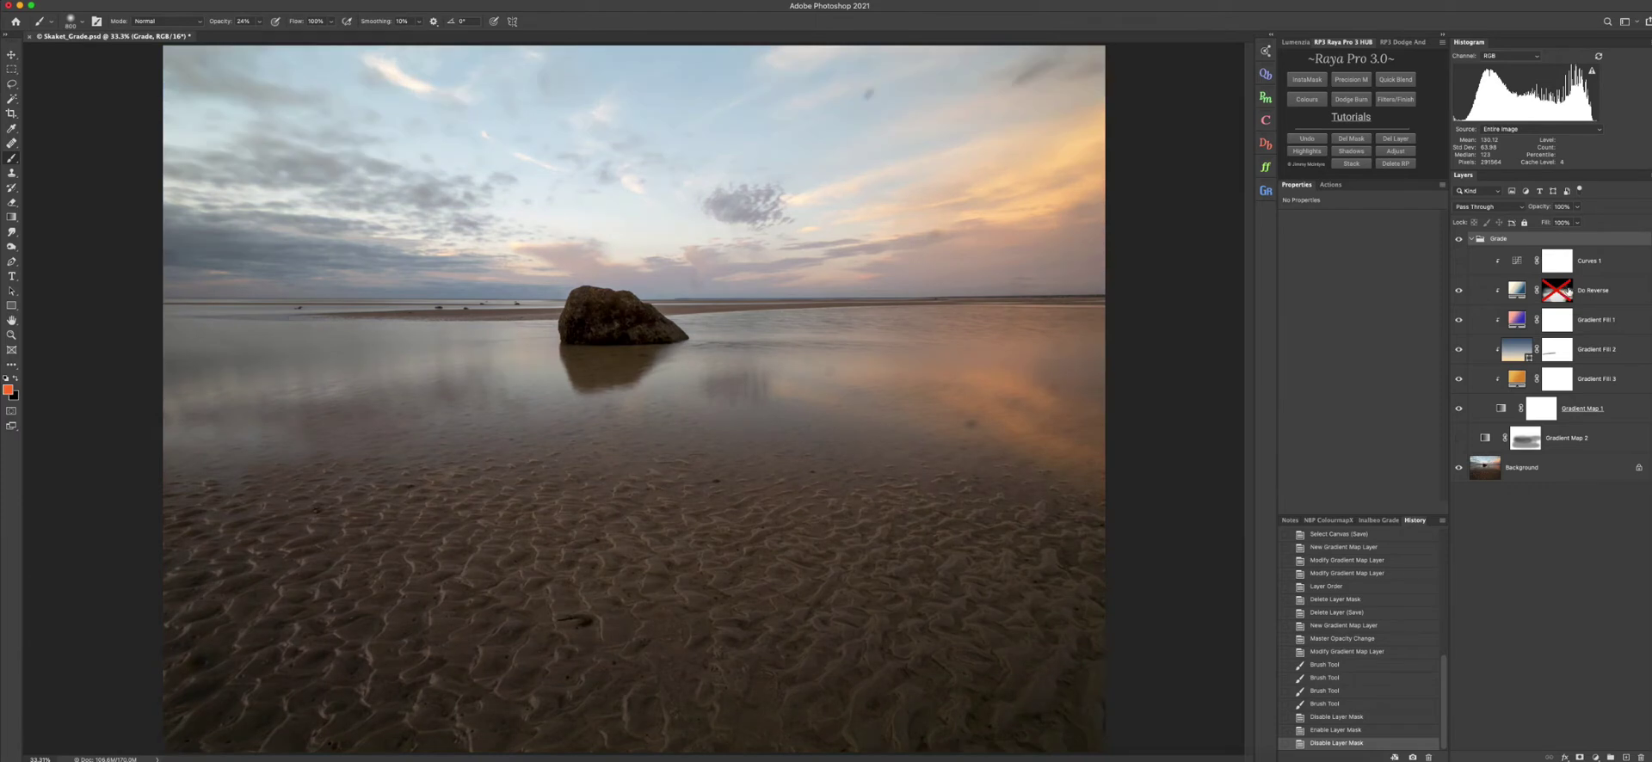
{"action": "left_click", "coordinate": [1564, 293], "text": "shift"}
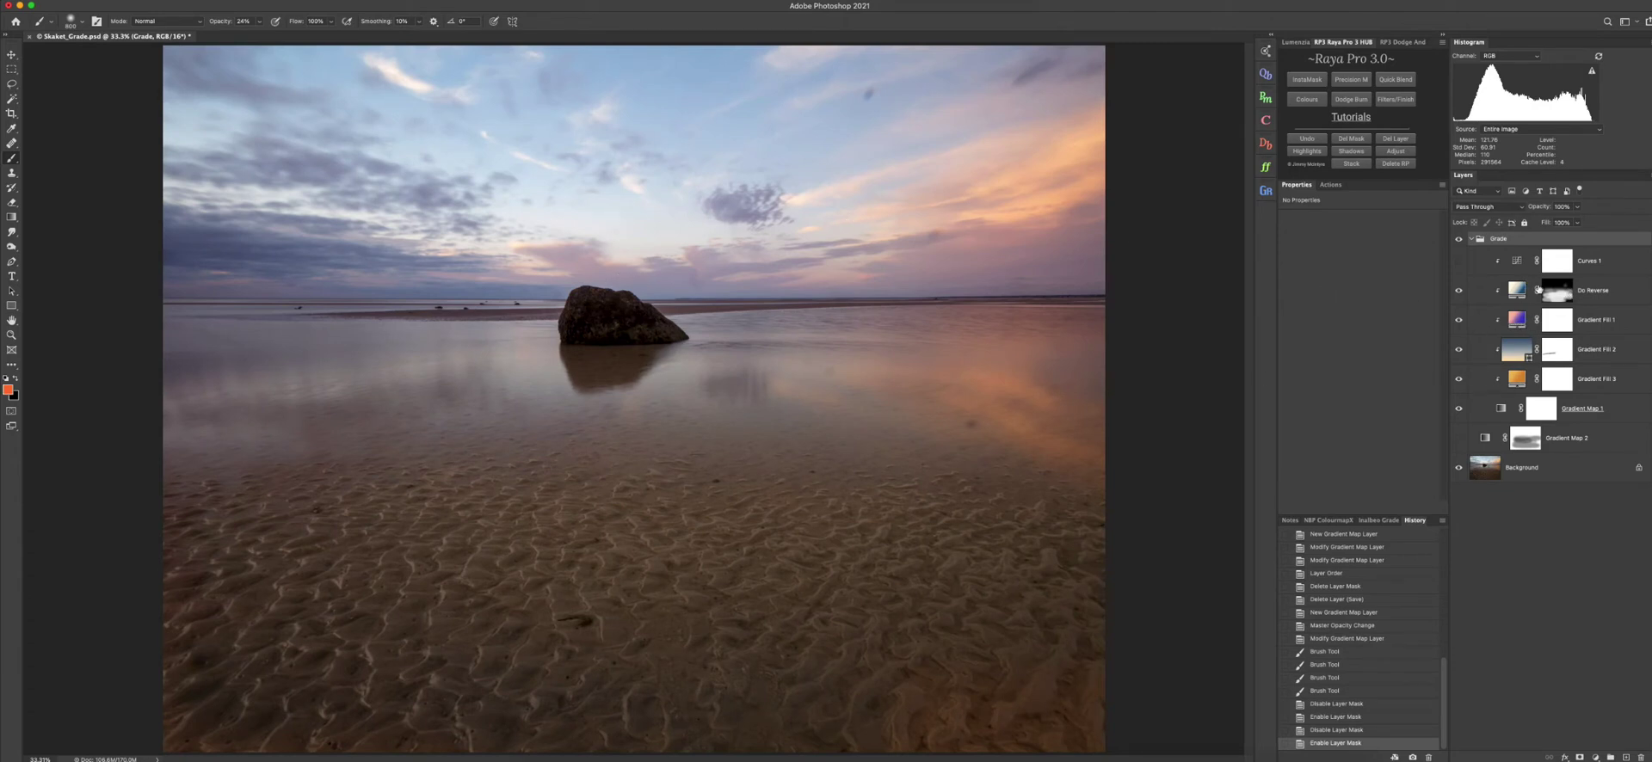
- Show the Curves 1 layer in the Grade group, and collapse and hide the group to view the ungraded photo
{"action": "left_click", "coordinate": [1458, 260]}
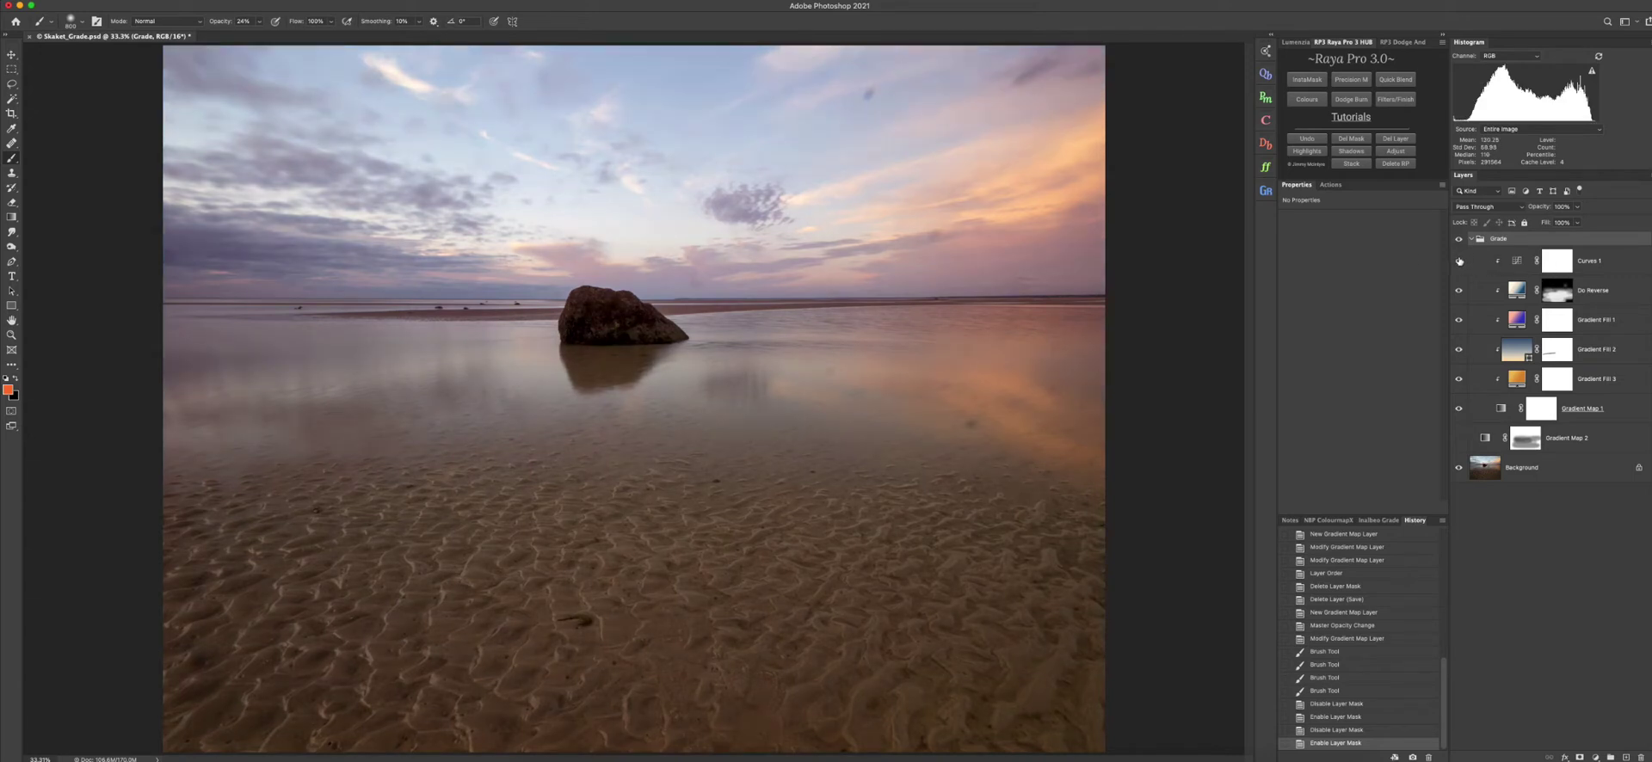
{"action": "left_click", "coordinate": [1471, 239]}
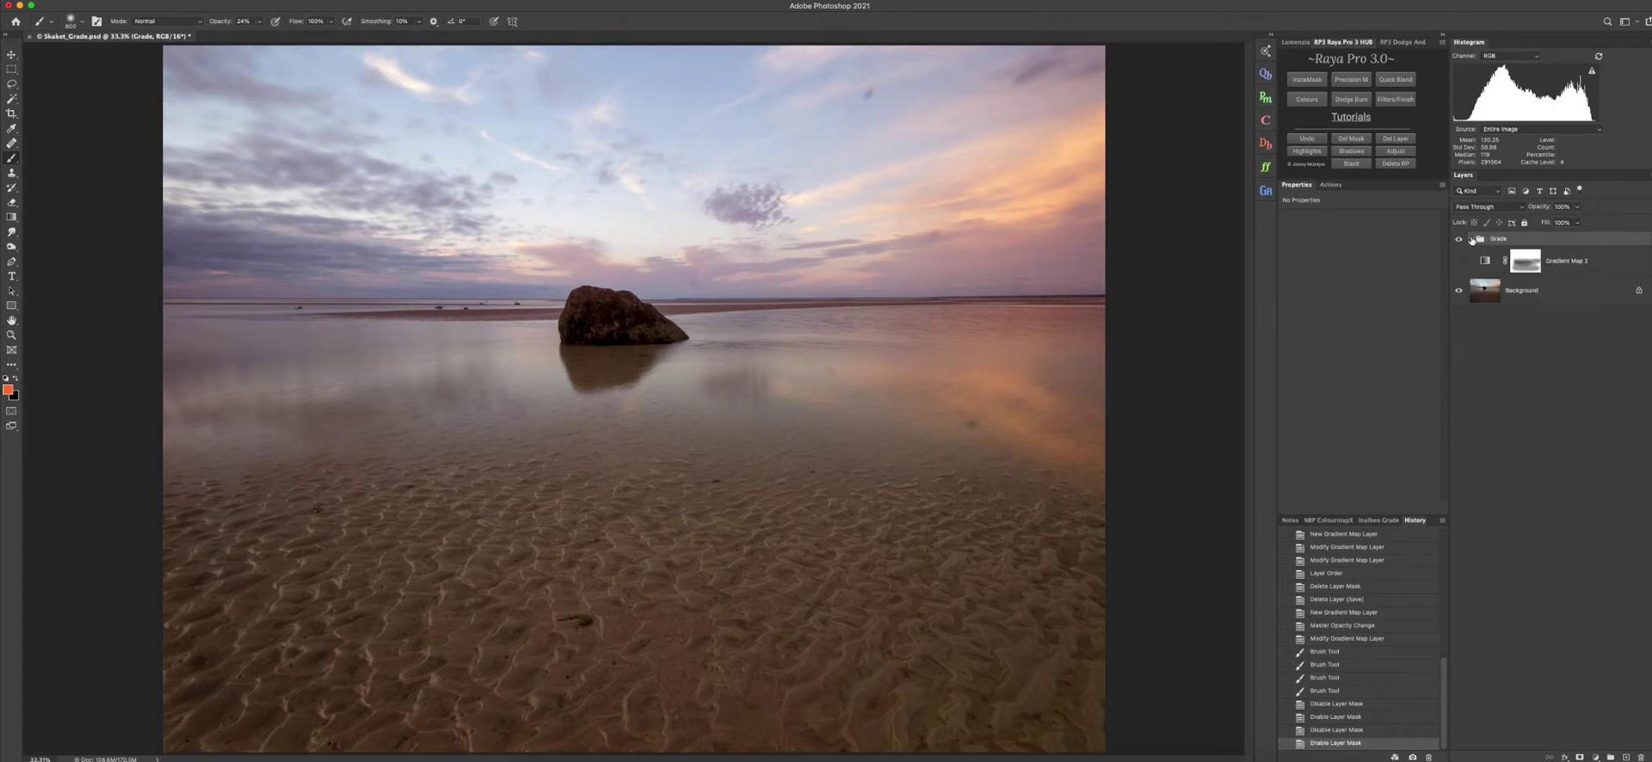
{"action": "left_click", "coordinate": [1471, 239]}
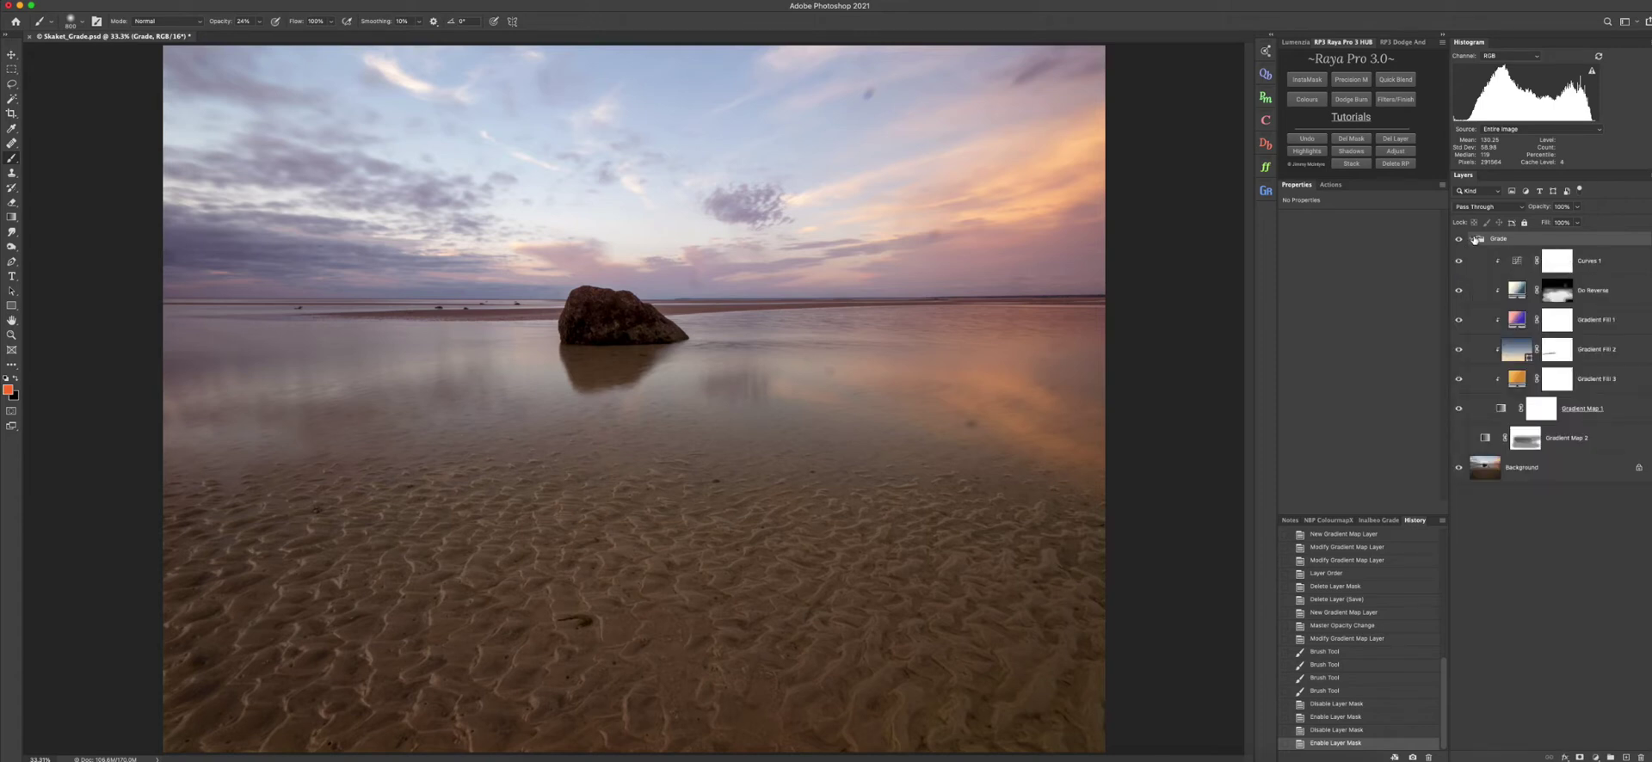
{"action": "left_click", "coordinate": [1472, 239]}
{"action": "left_click", "coordinate": [1460, 240]}
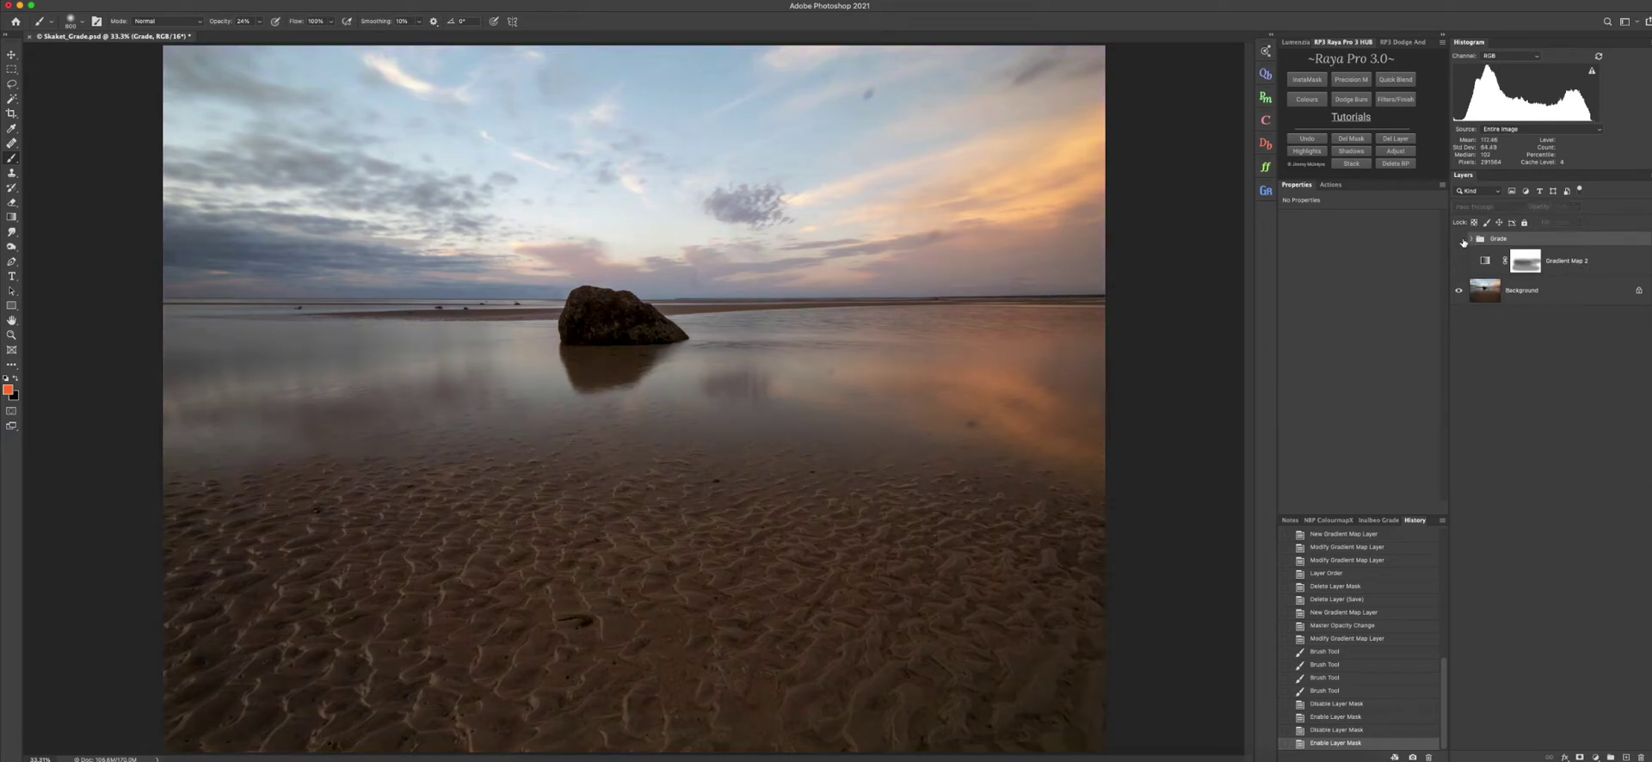
- Delete the layer mask from the Gradient Map 2 adjustment layer
{"action": "left_click", "coordinate": [1492, 263]}
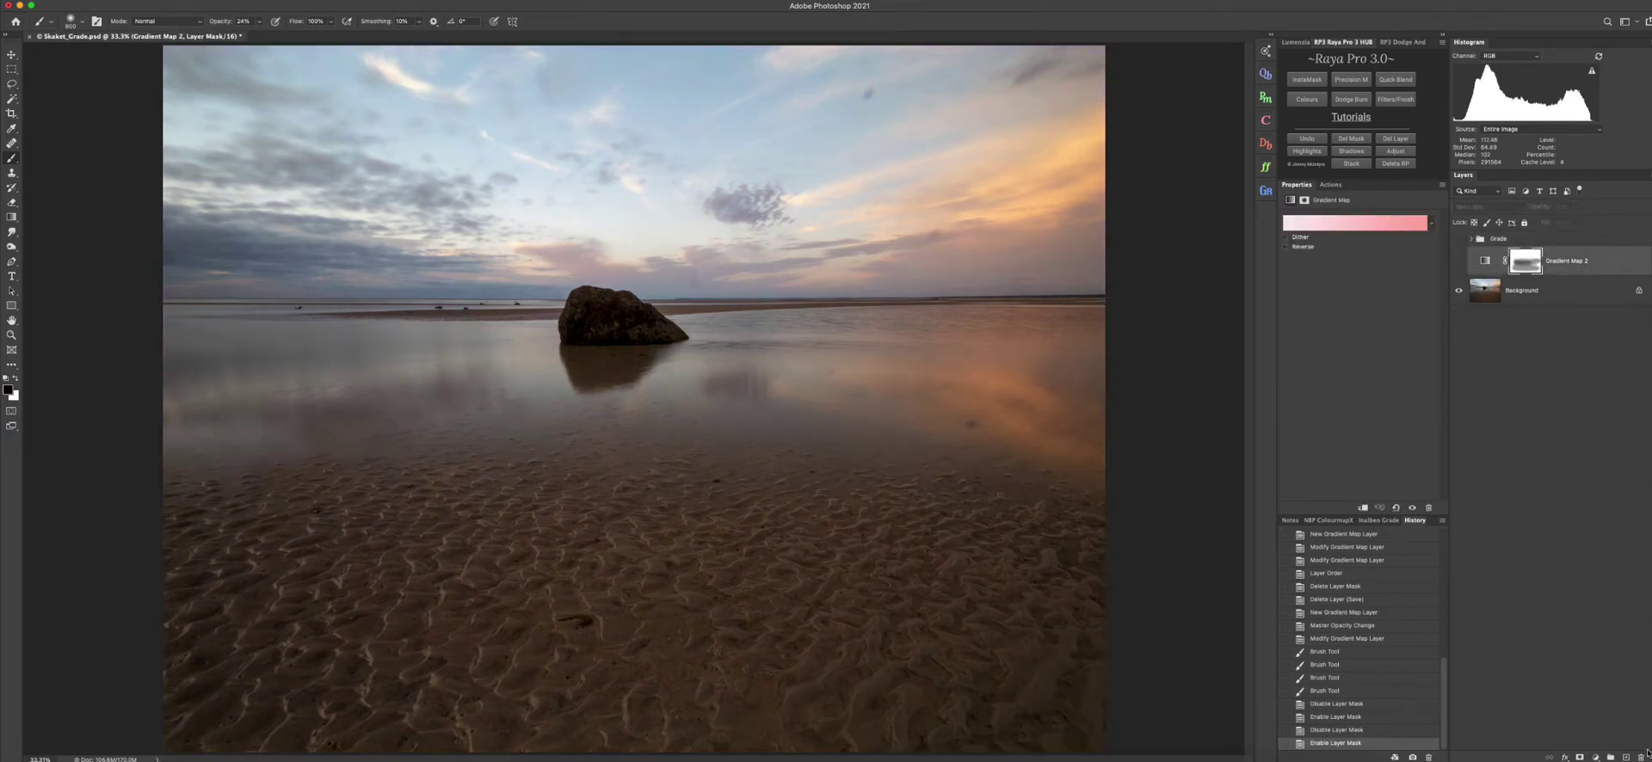
{"action": "left_click", "coordinate": [1642, 757]}
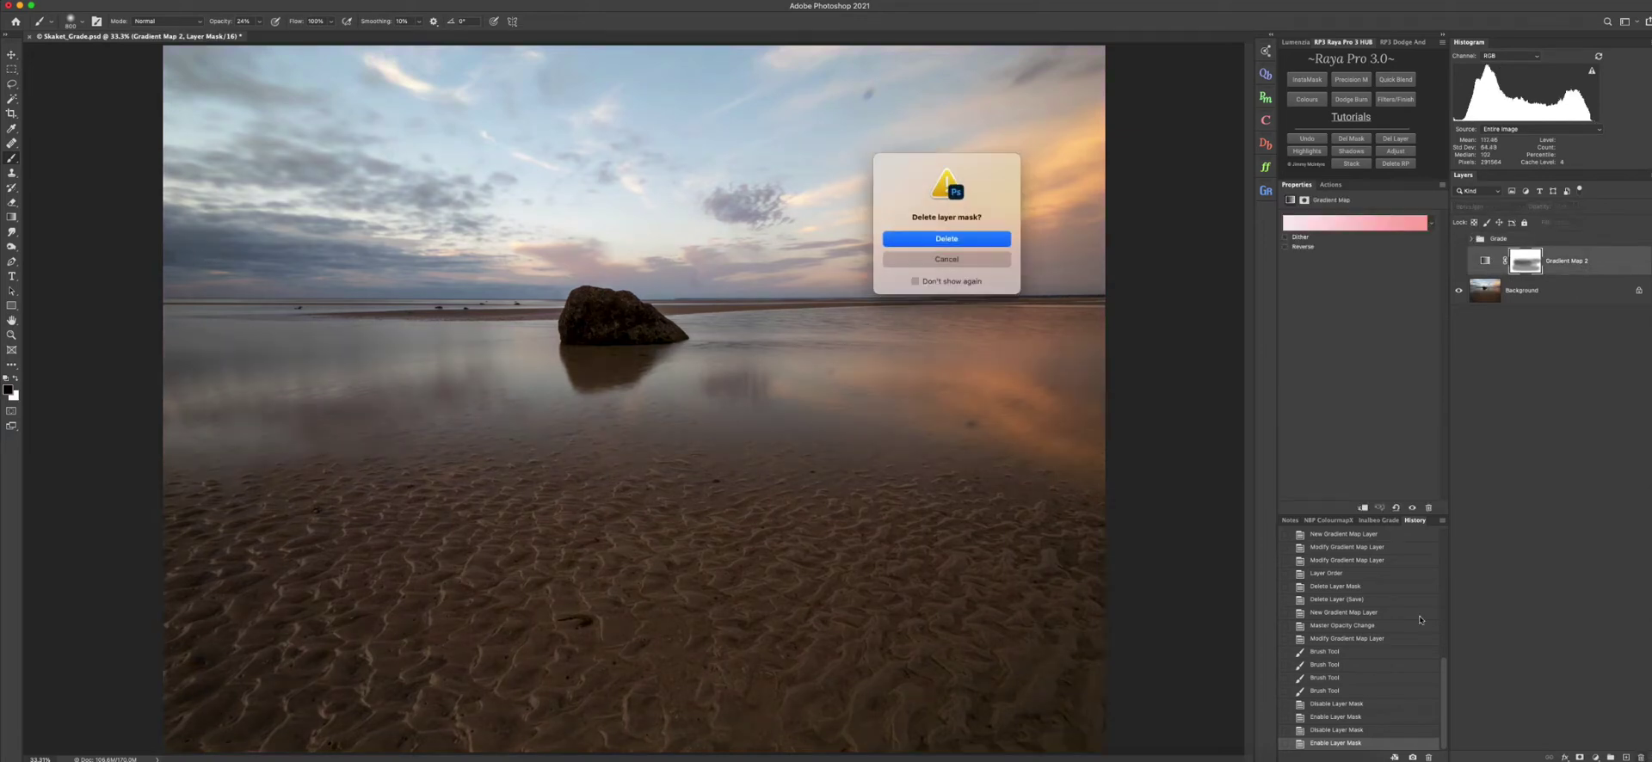
{"action": "left_click", "coordinate": [964, 237]}
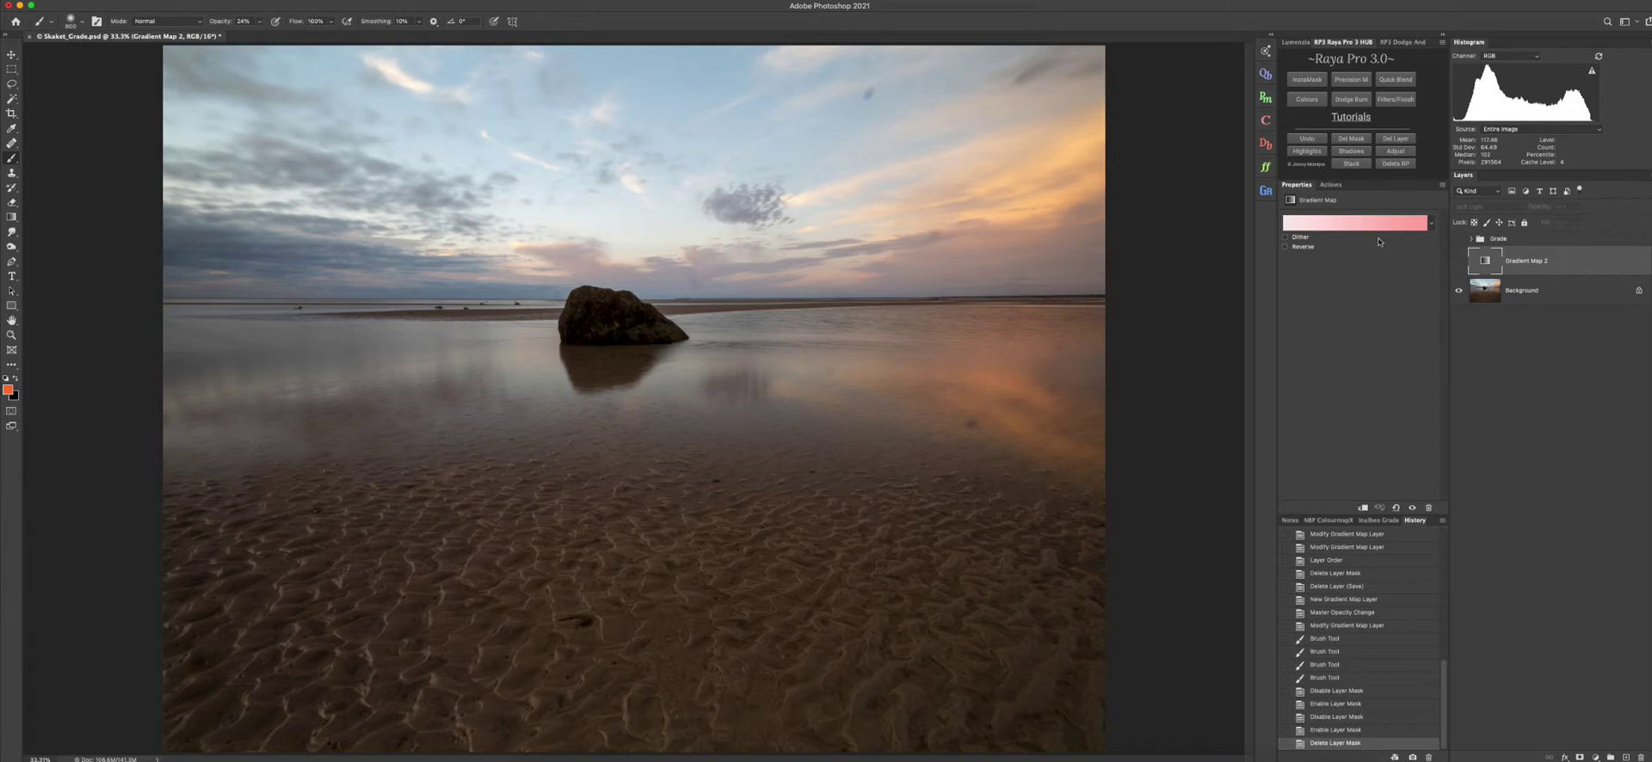
- Apply the Pink_01 preset from the Pinks folder to the Gradient Map 2 layer
{"action": "left_click", "coordinate": [1355, 228]}
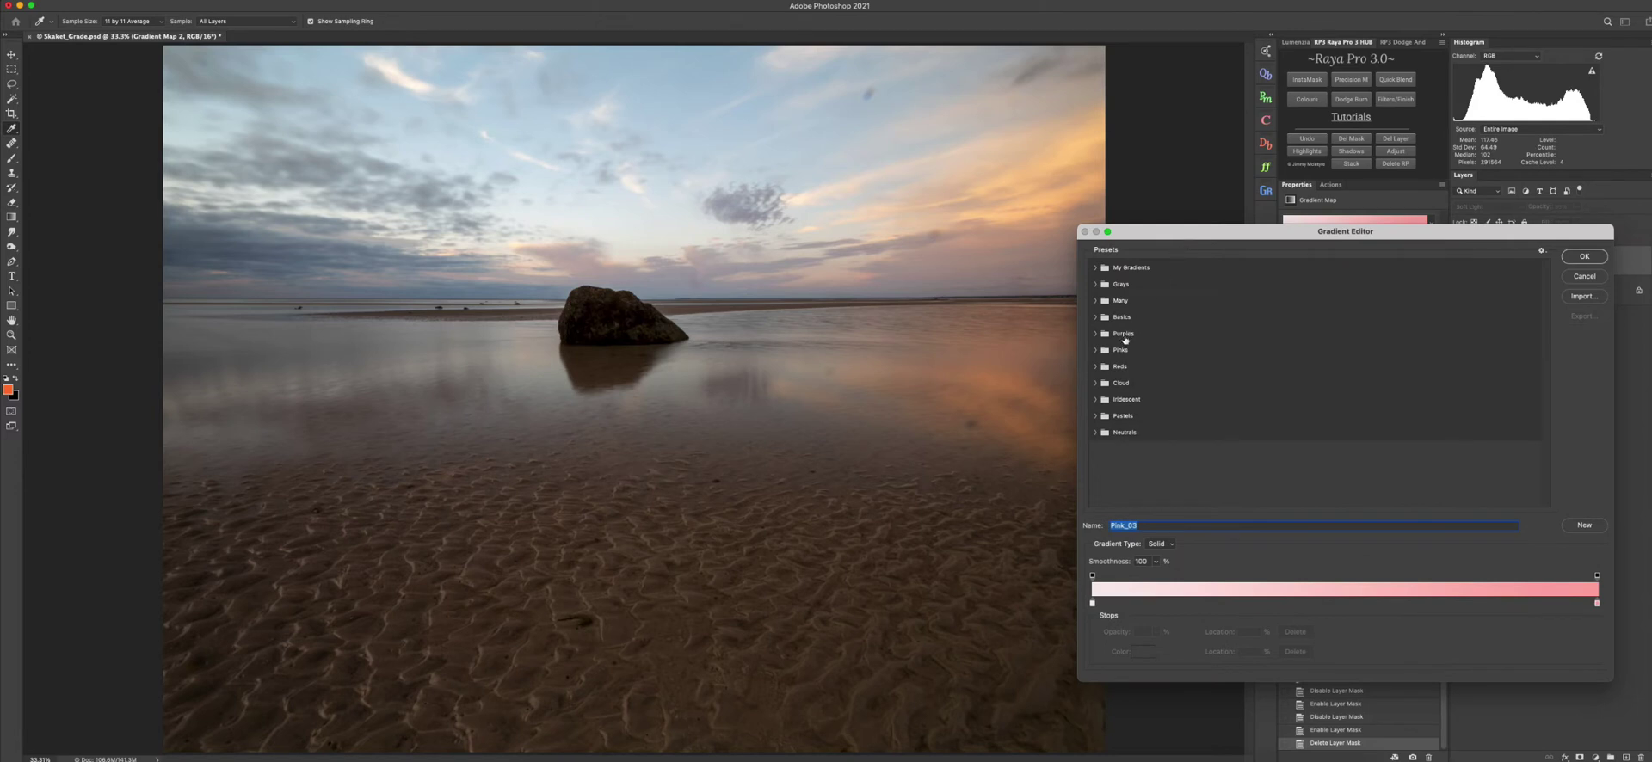
{"action": "left_click", "coordinate": [1096, 350]}
{"action": "left_click", "coordinate": [1117, 367]}
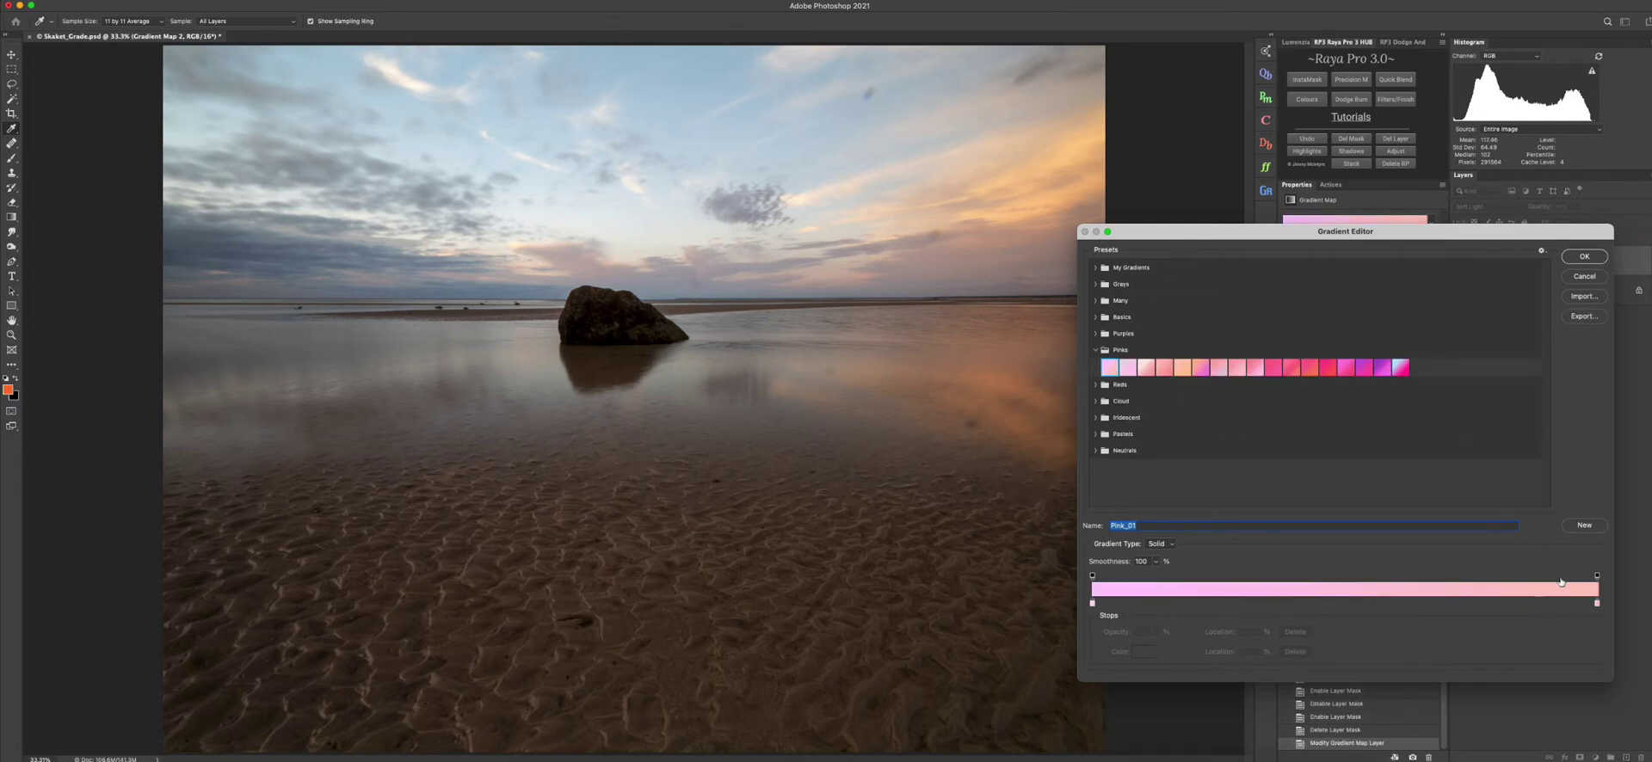
{"action": "left_click", "coordinate": [1584, 257]}
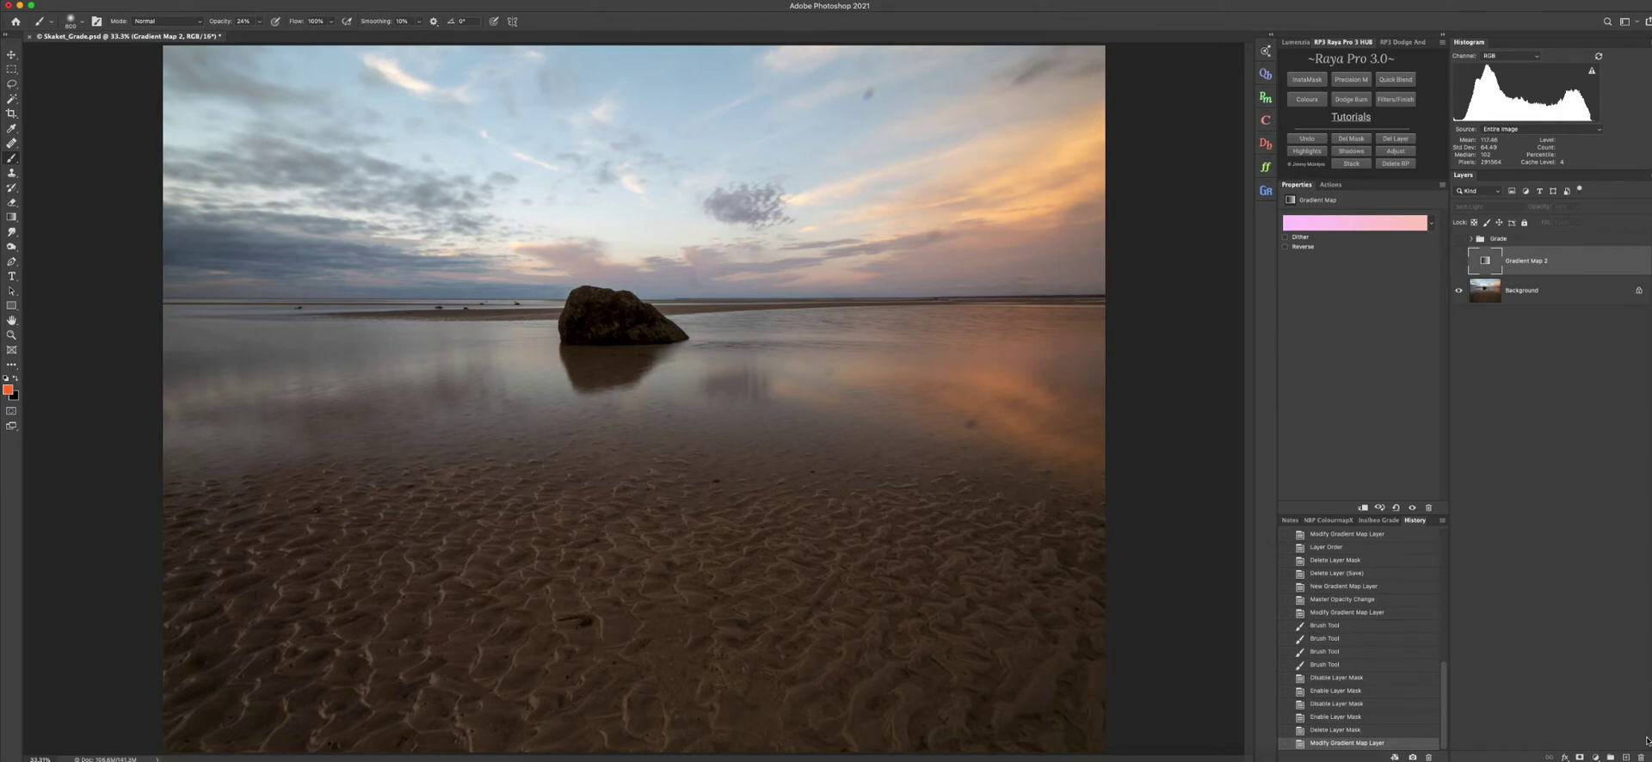
- Delete the Gradient Map 2 layer, and display the Gradients panel docked in the same group as Properties and Actions
{"action": "left_click", "coordinate": [1641, 757]}
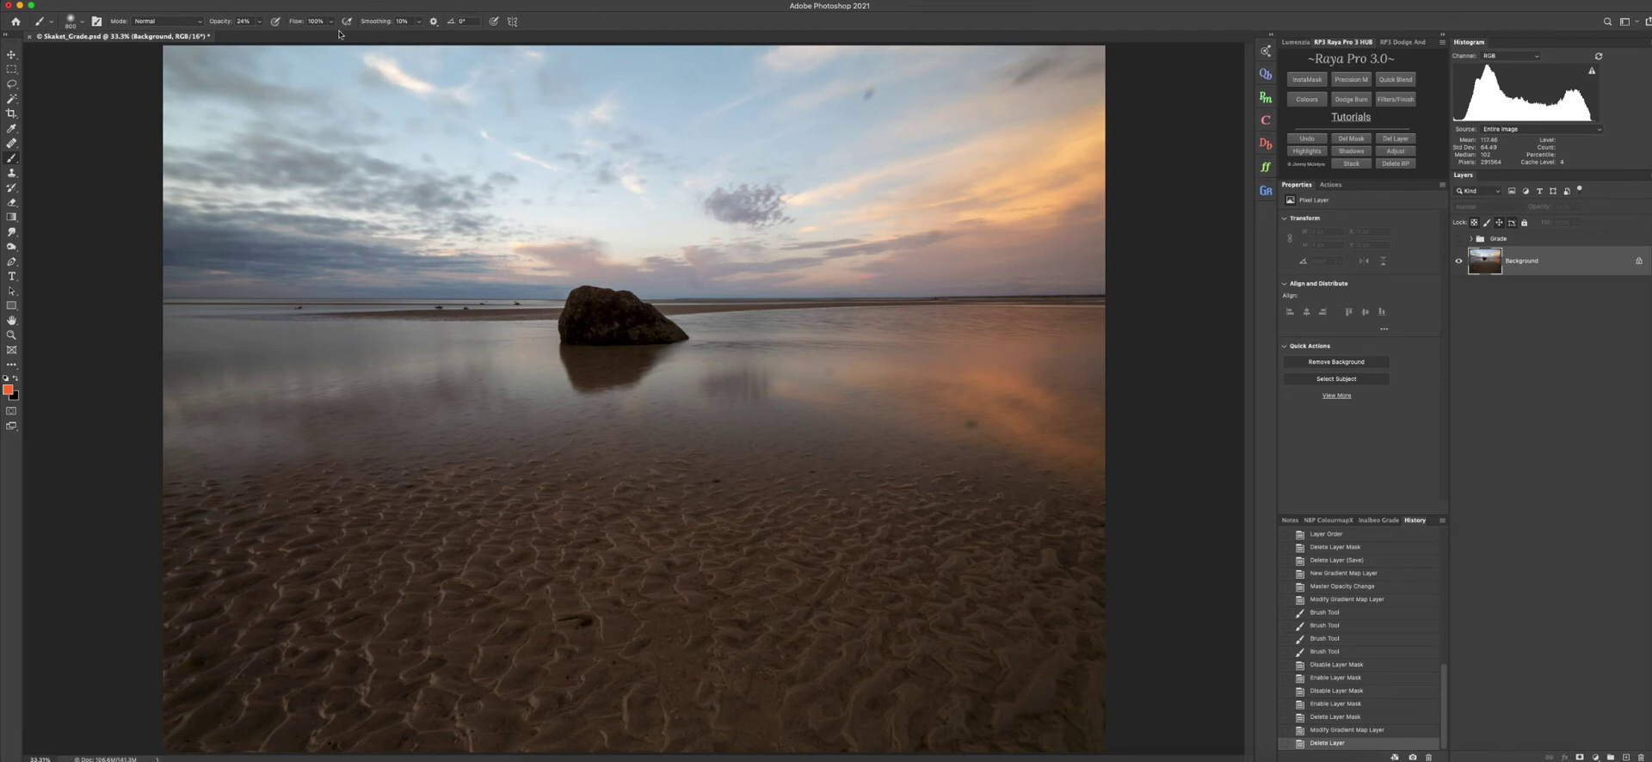
{"action": "left_click", "coordinate": [349, 0]}
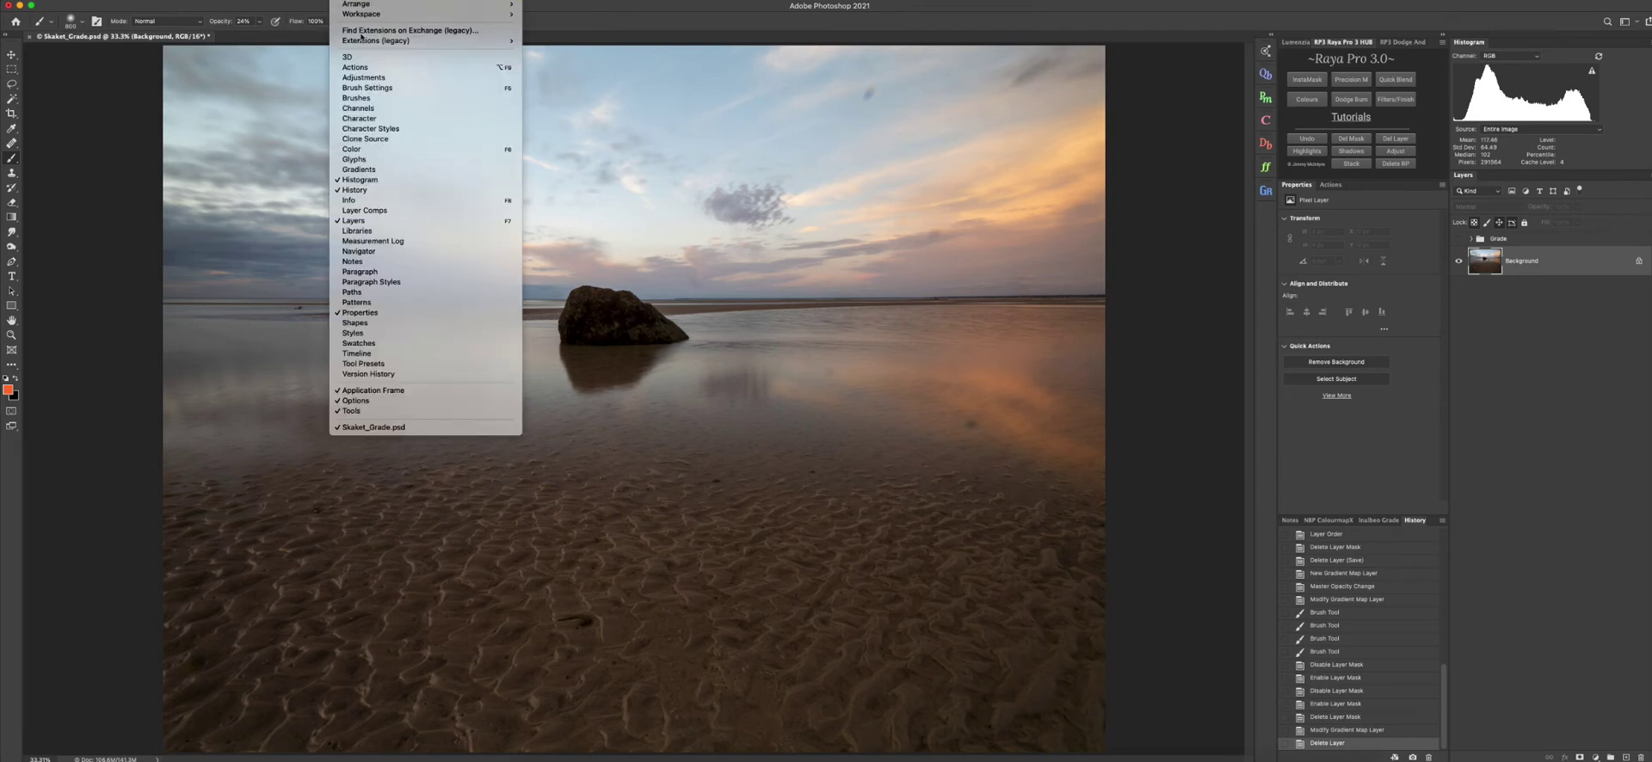
{"action": "left_click", "coordinate": [368, 170]}
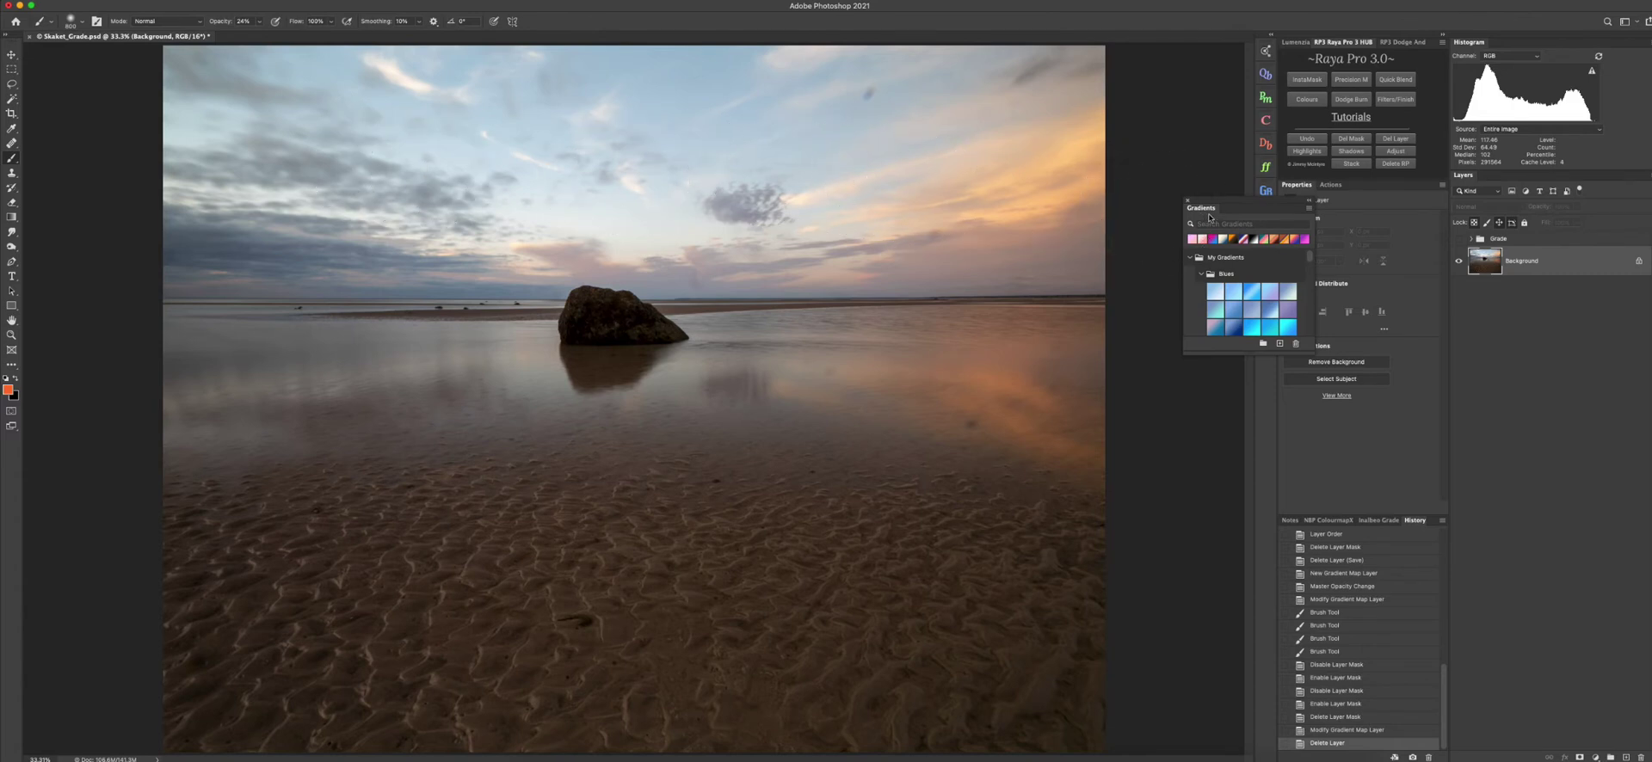
{"action": "left_click_drag", "start_coordinate": [1212, 204], "coordinate": [1364, 191]}
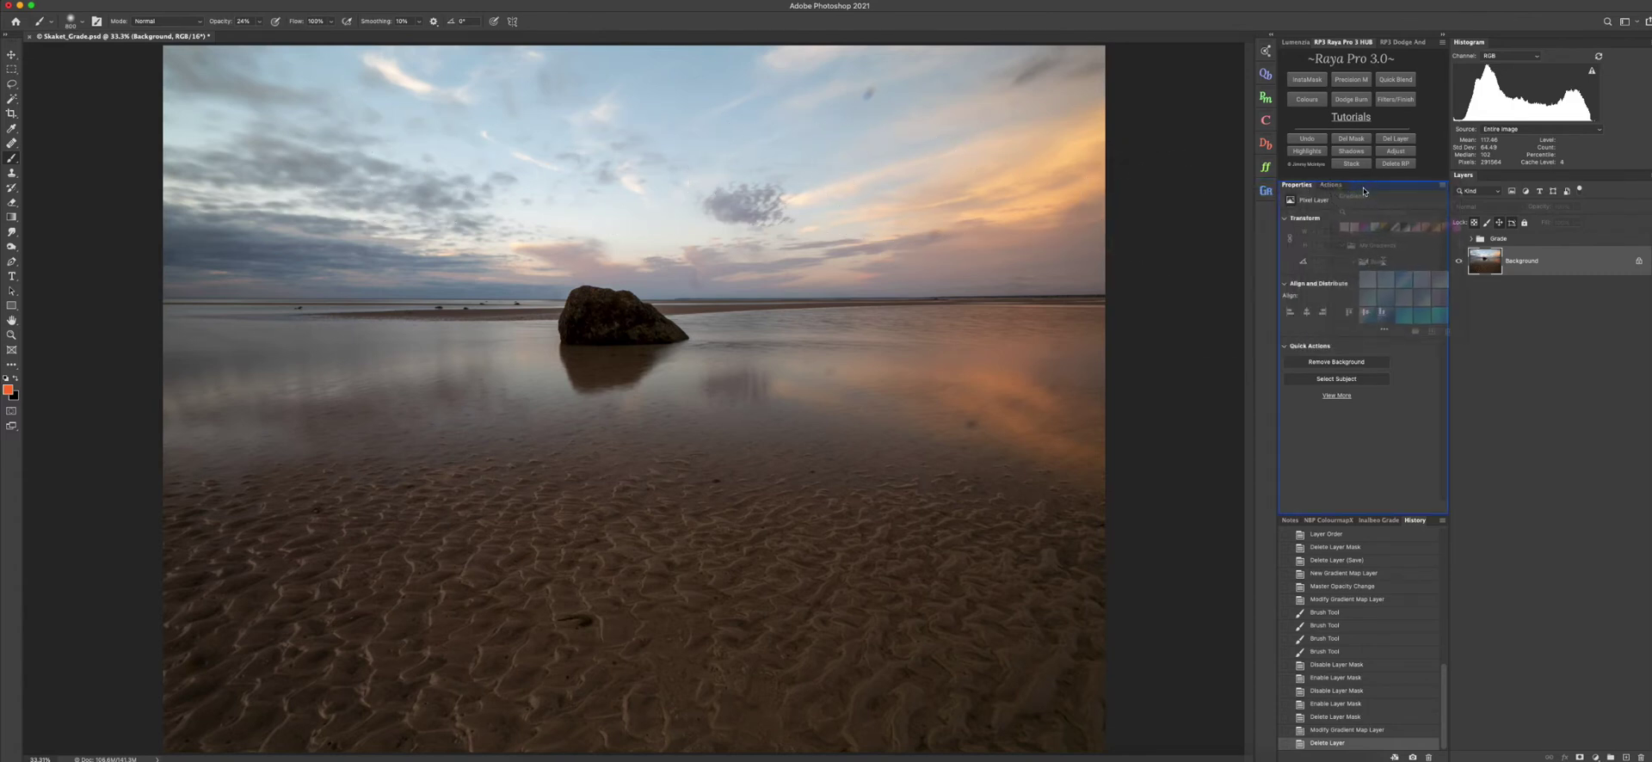
{"action": "left_click_drag", "start_coordinate": [1364, 191], "coordinate": [1364, 190]}
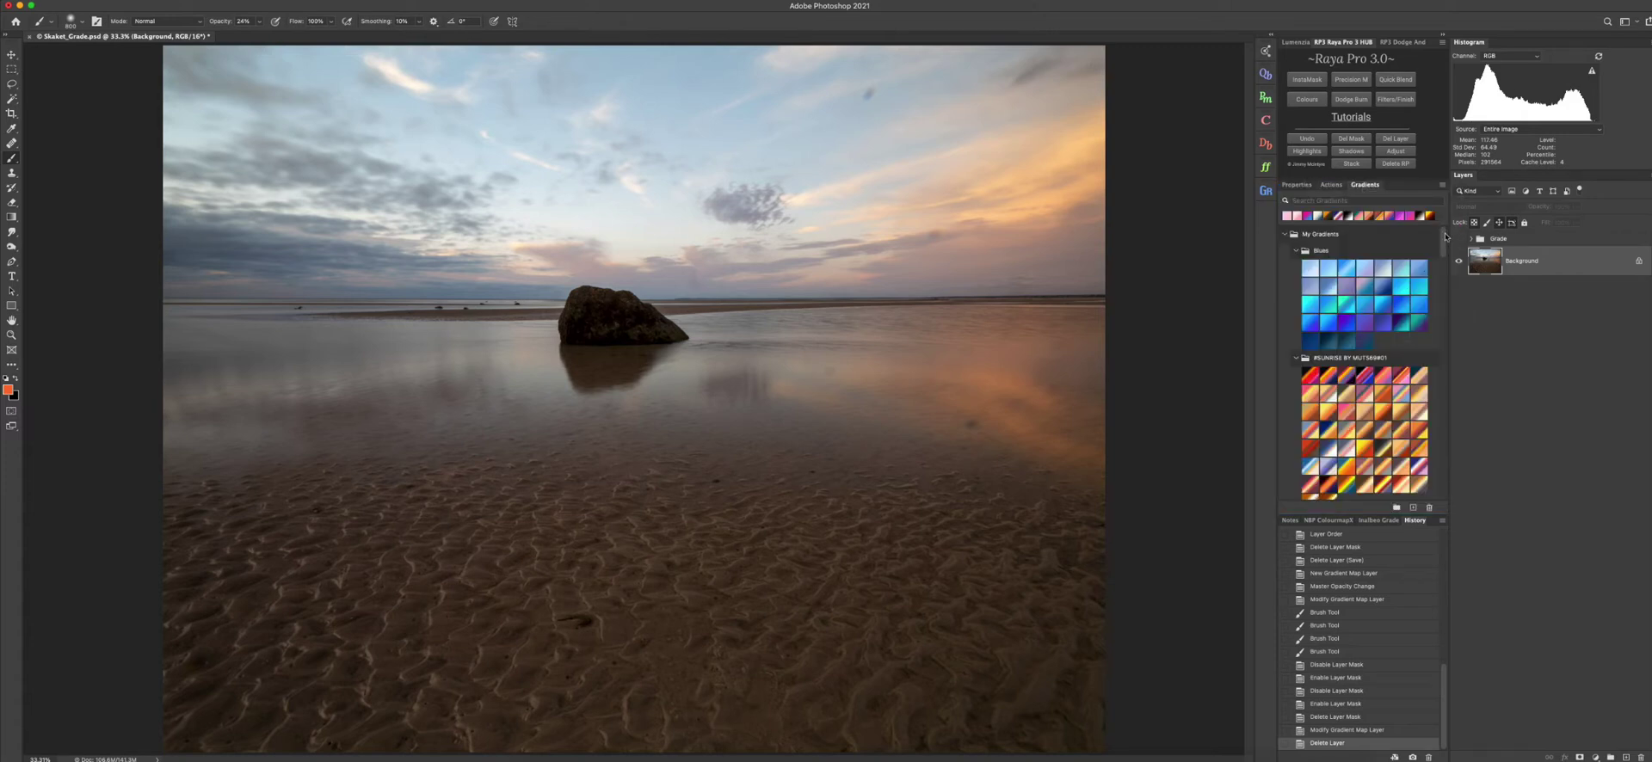
- Add a Gradient Map adjustment layer above the Grade group in Soft Light mode at 34% opacity
{"action": "left_click", "coordinate": [1524, 247]}
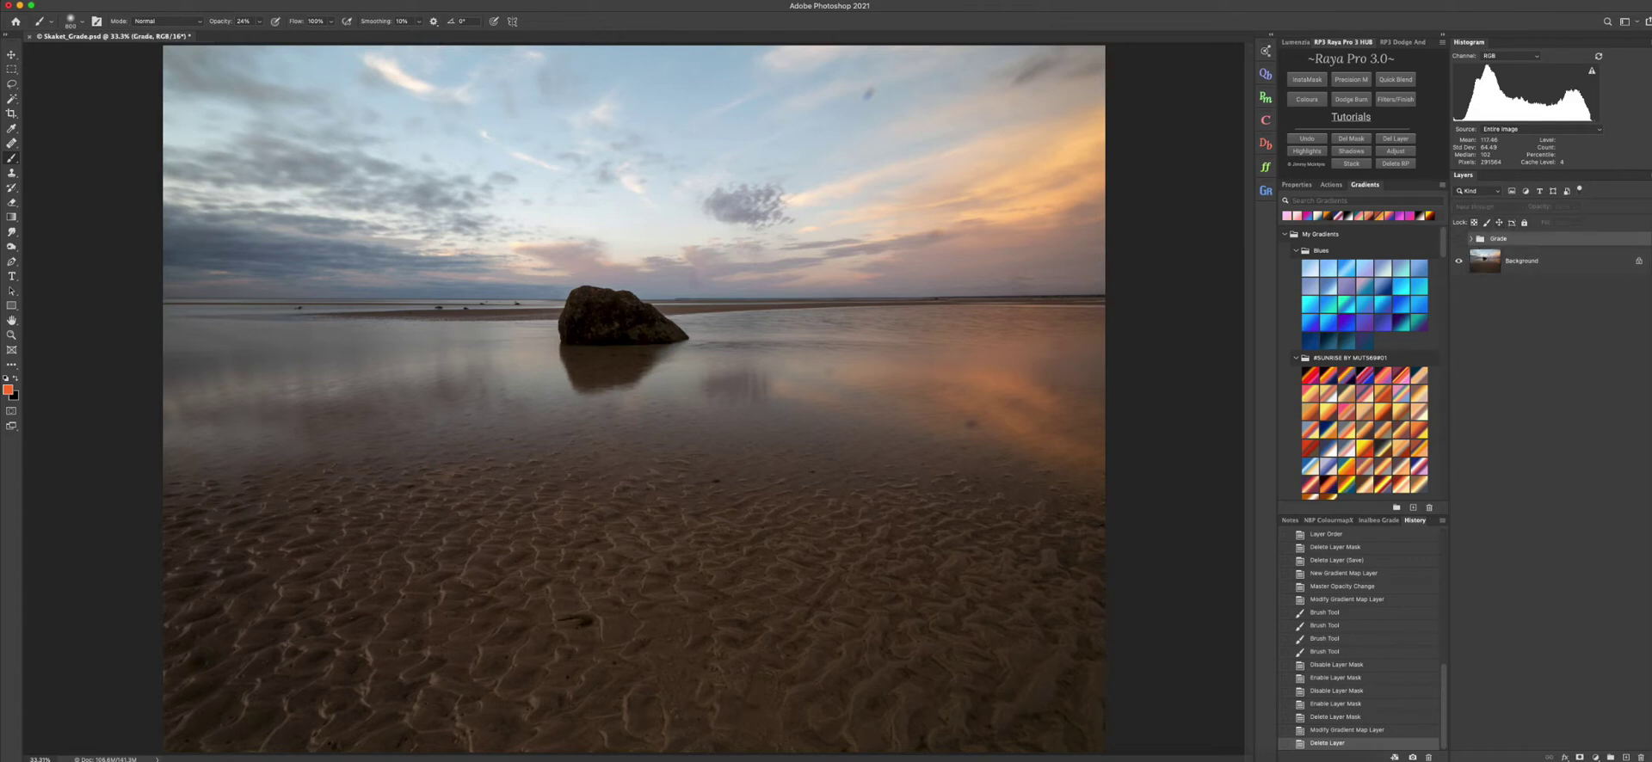
{"action": "left_click", "coordinate": [146, 0]}
{"action": "mouse_move", "coordinate": [212, 135]}
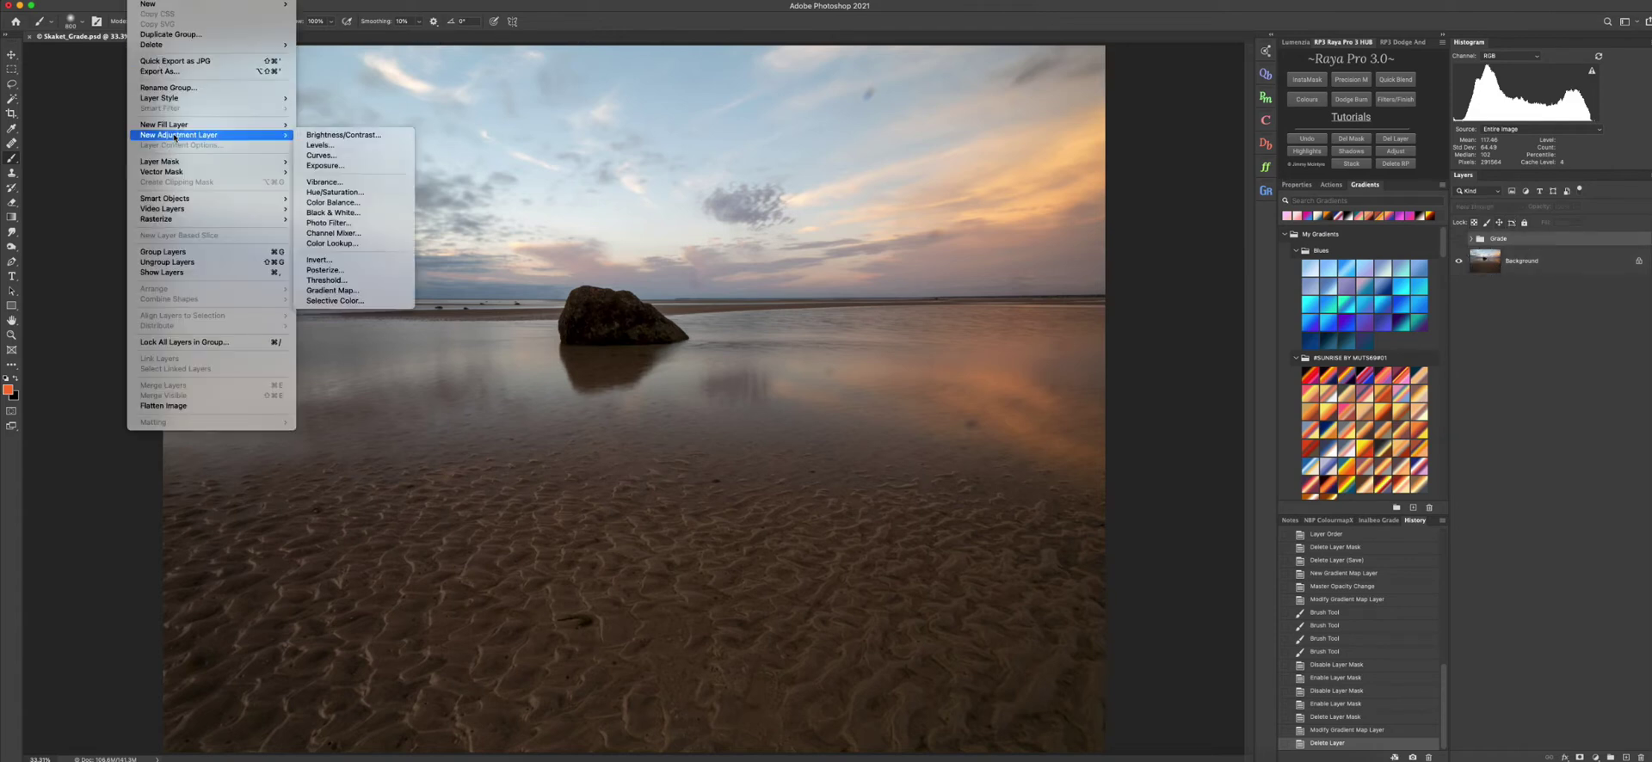
{"action": "left_click", "coordinate": [340, 290]}
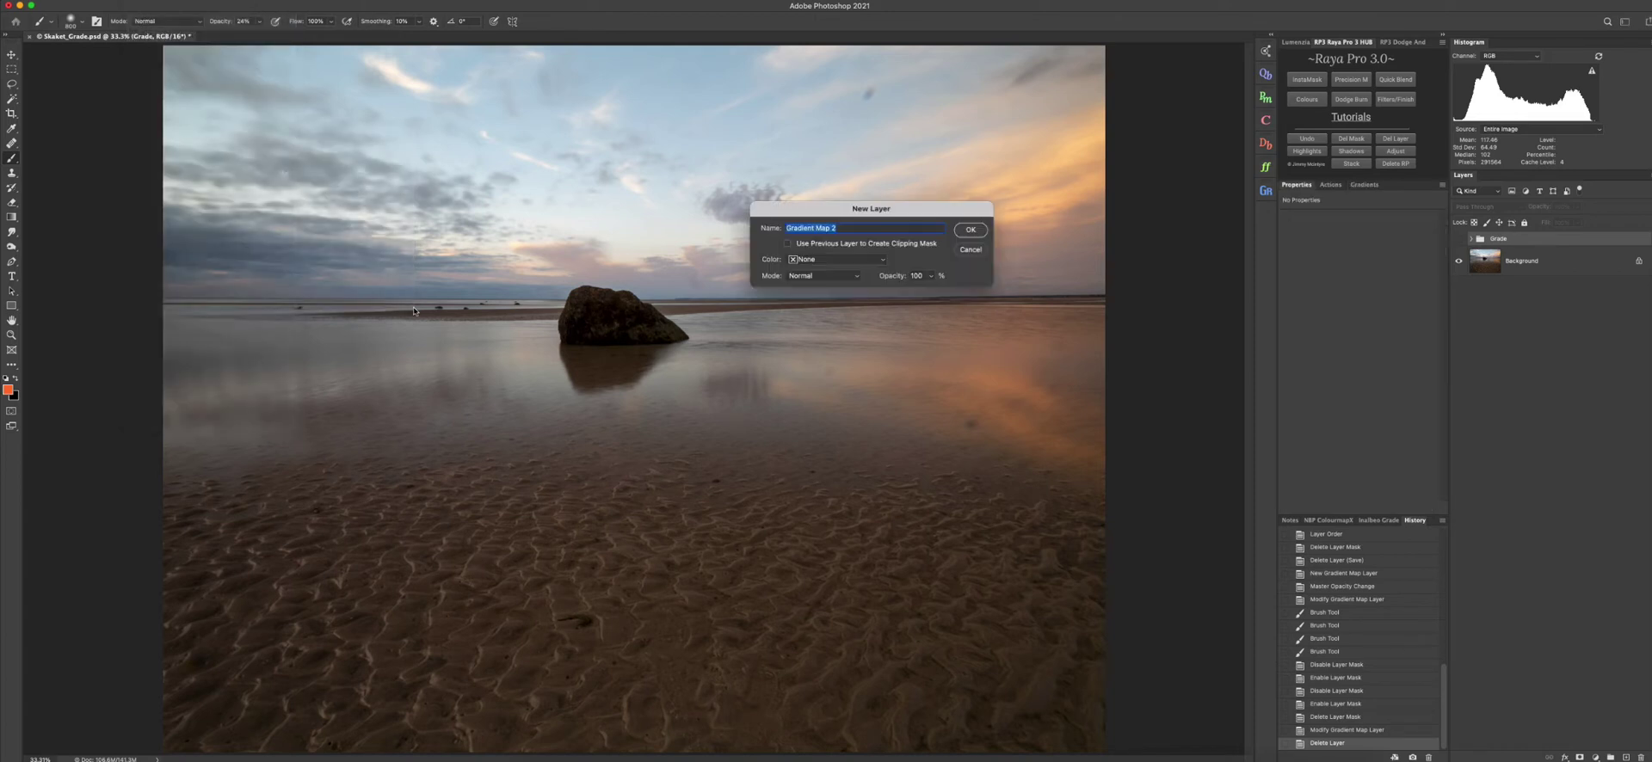
{"action": "left_click", "coordinate": [831, 277]}
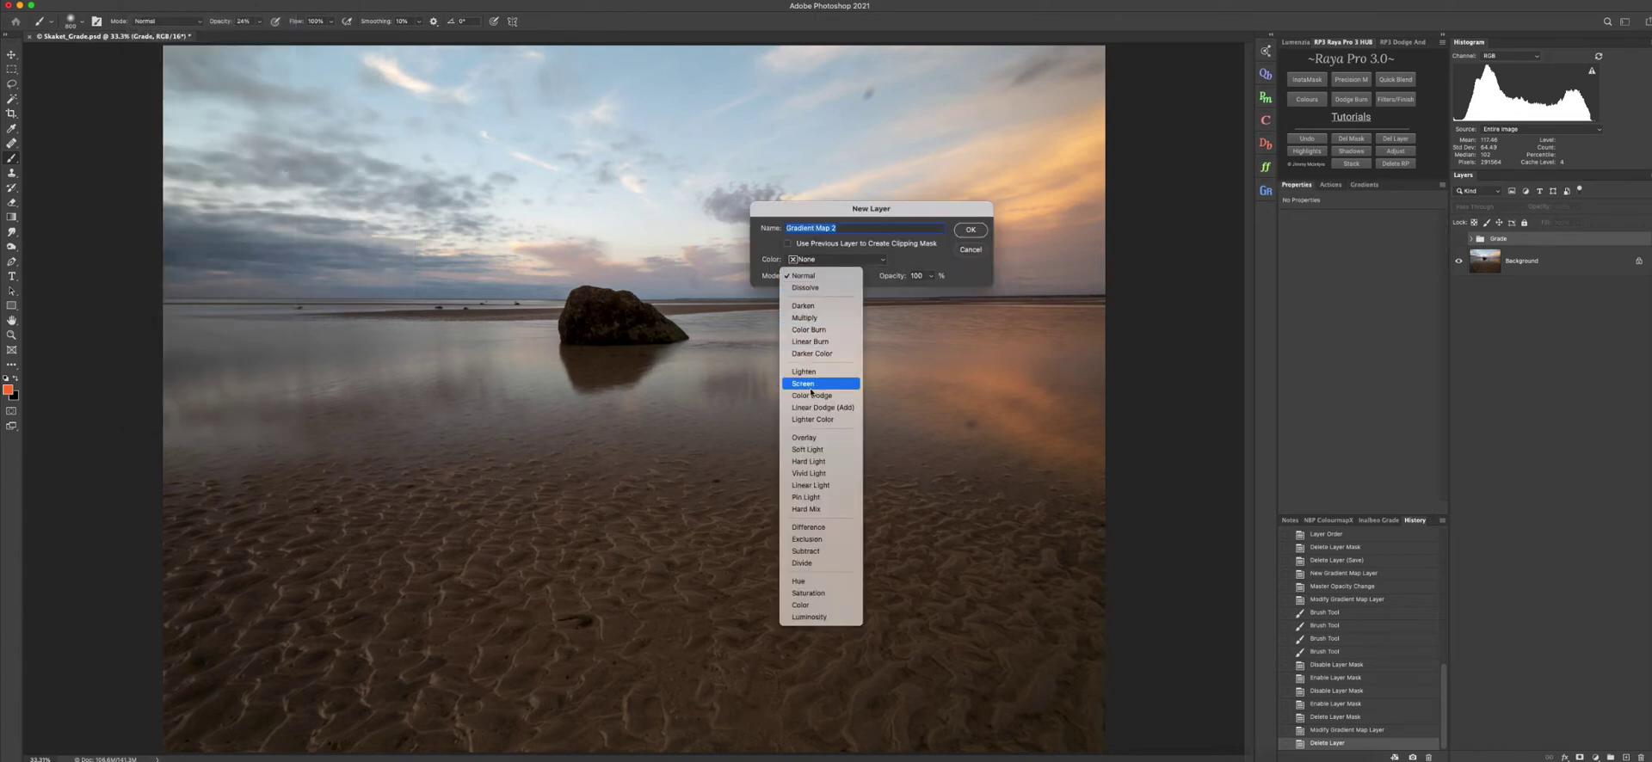
{"action": "left_click", "coordinate": [807, 449]}
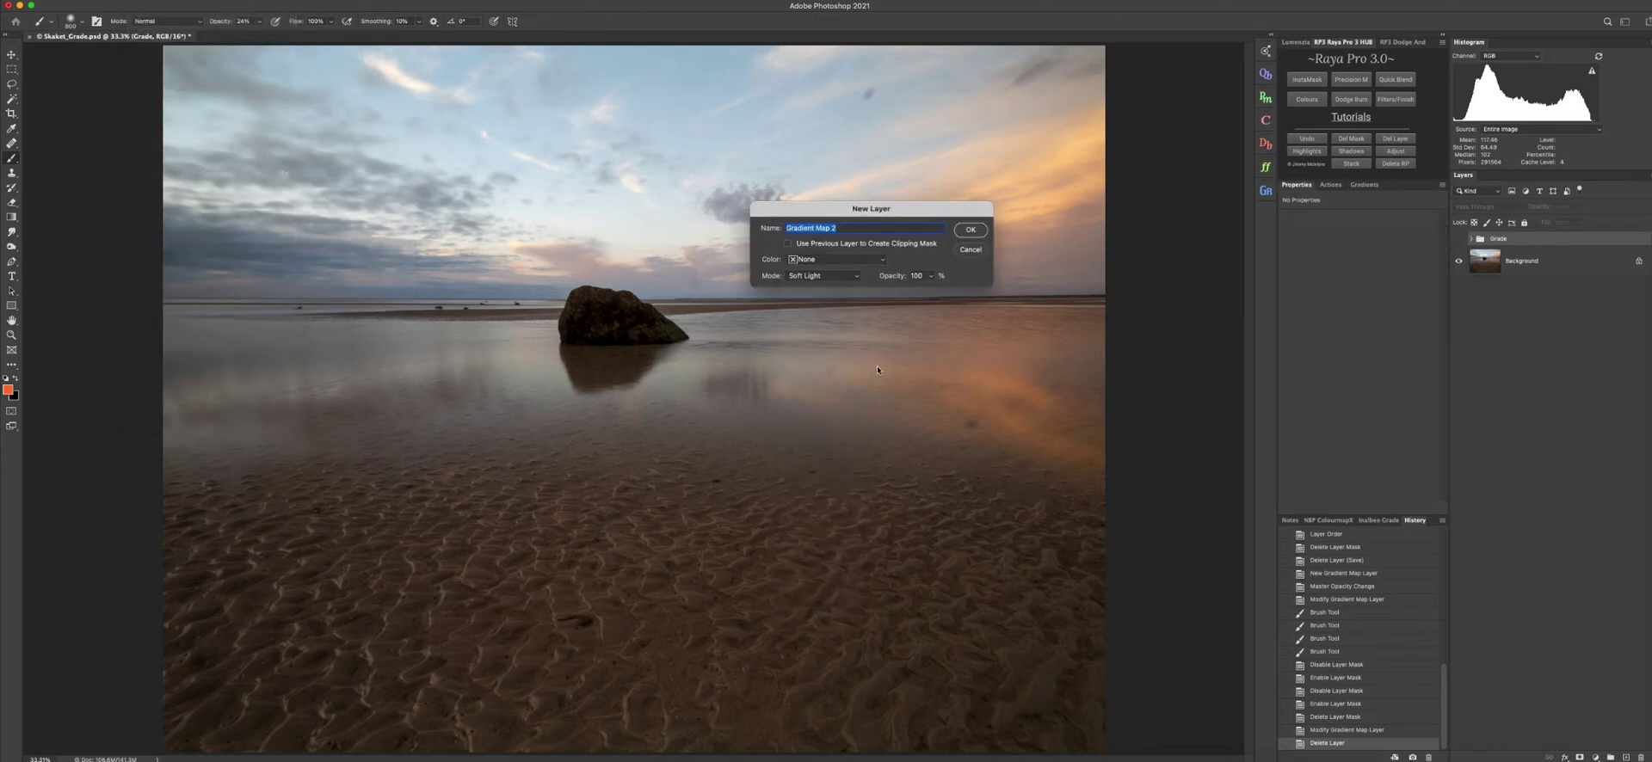
{"action": "left_click", "coordinate": [930, 276]}
{"action": "left_click", "coordinate": [896, 291]}
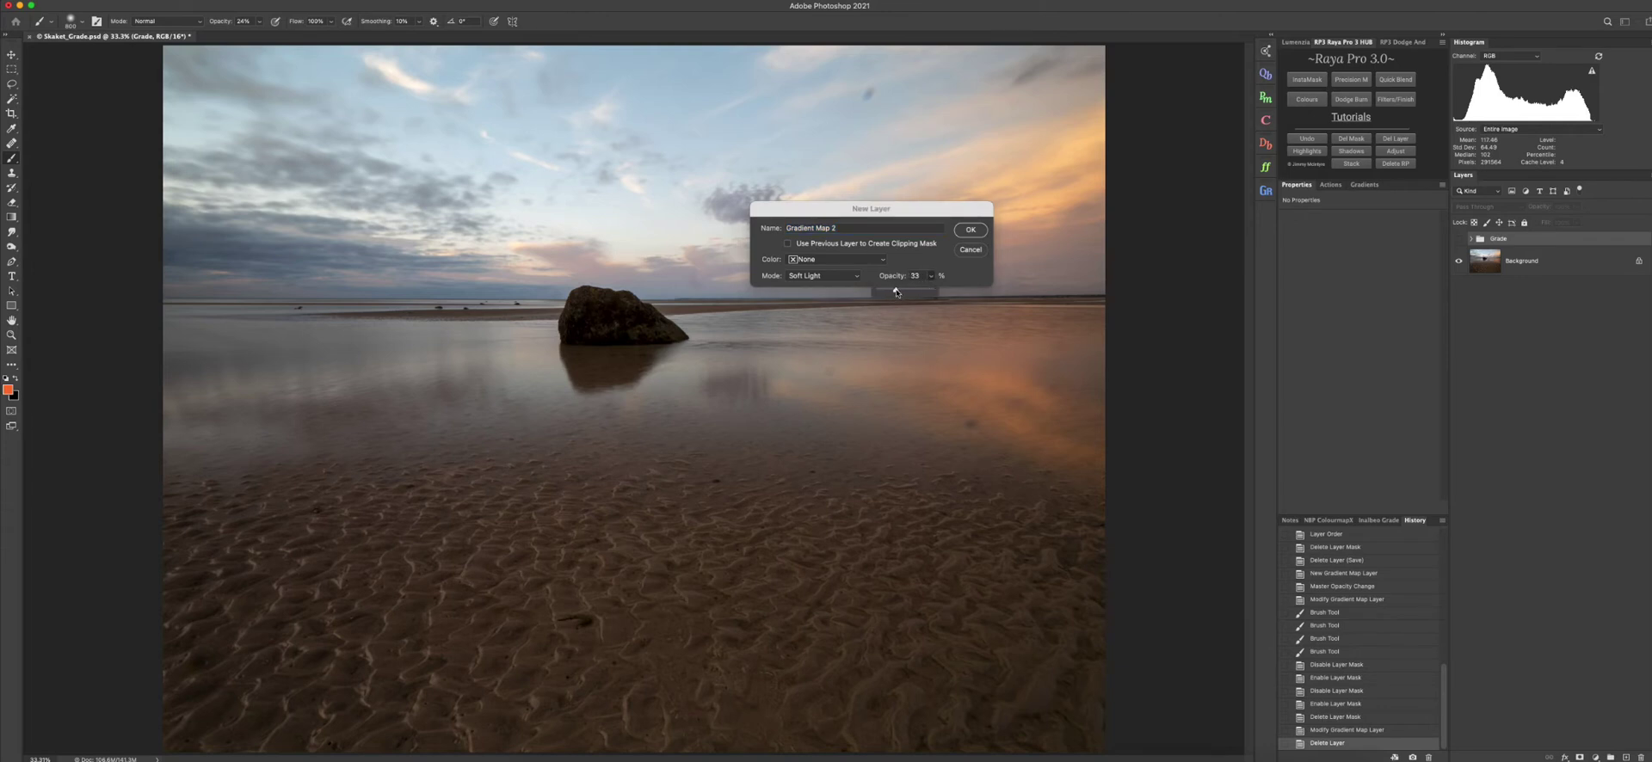
{"action": "left_click_drag", "start_coordinate": [896, 291], "coordinate": [897, 291]}
{"action": "left_click", "coordinate": [976, 232]}
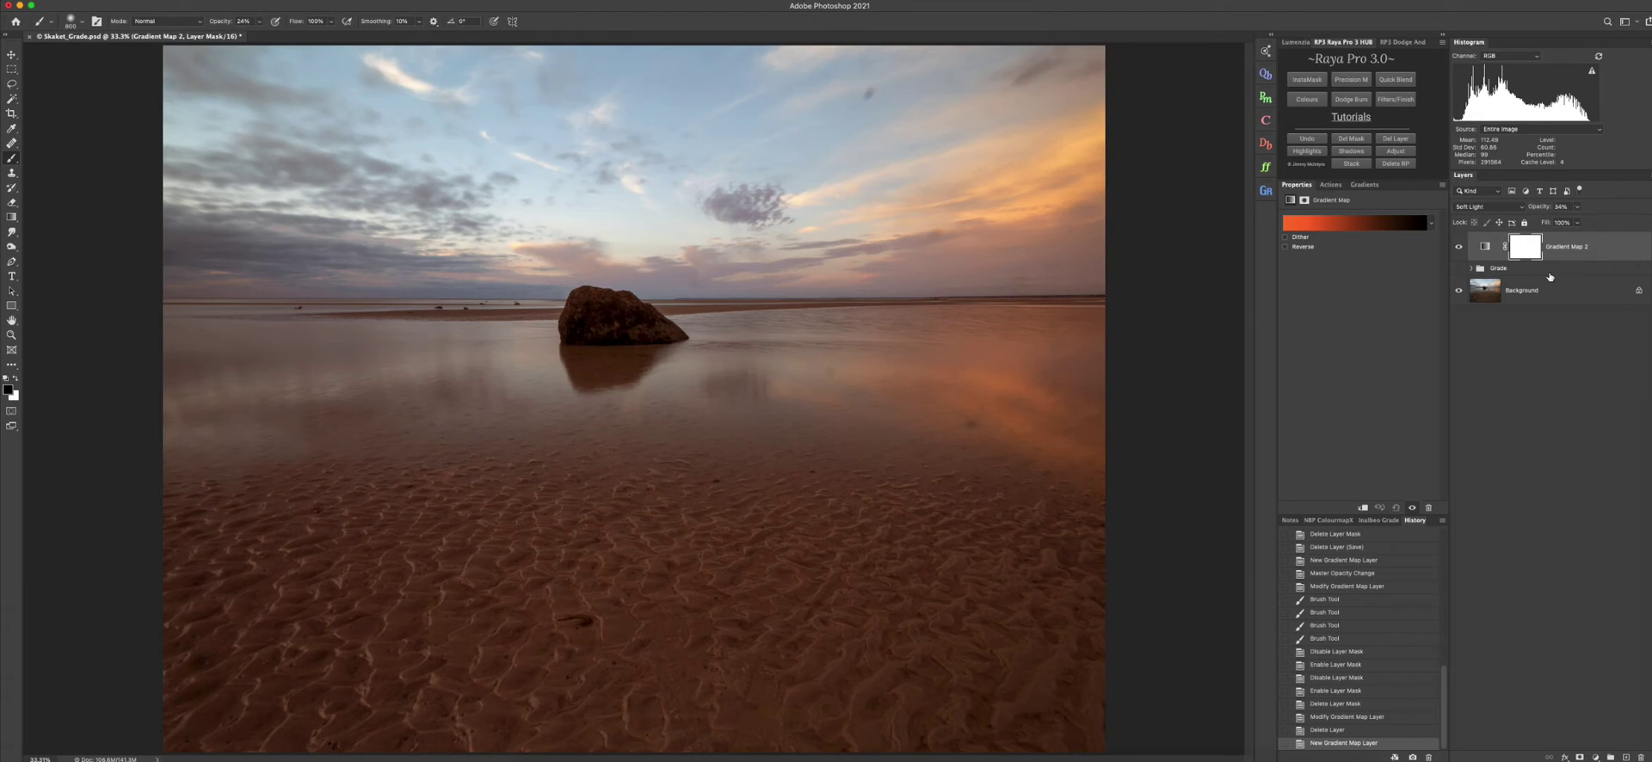
- Add a gradient fill layer clipped to Gradient Map 2 from the Blues presets, and try orange sunrise presets on it
{"action": "left_click", "coordinate": [1371, 184]}
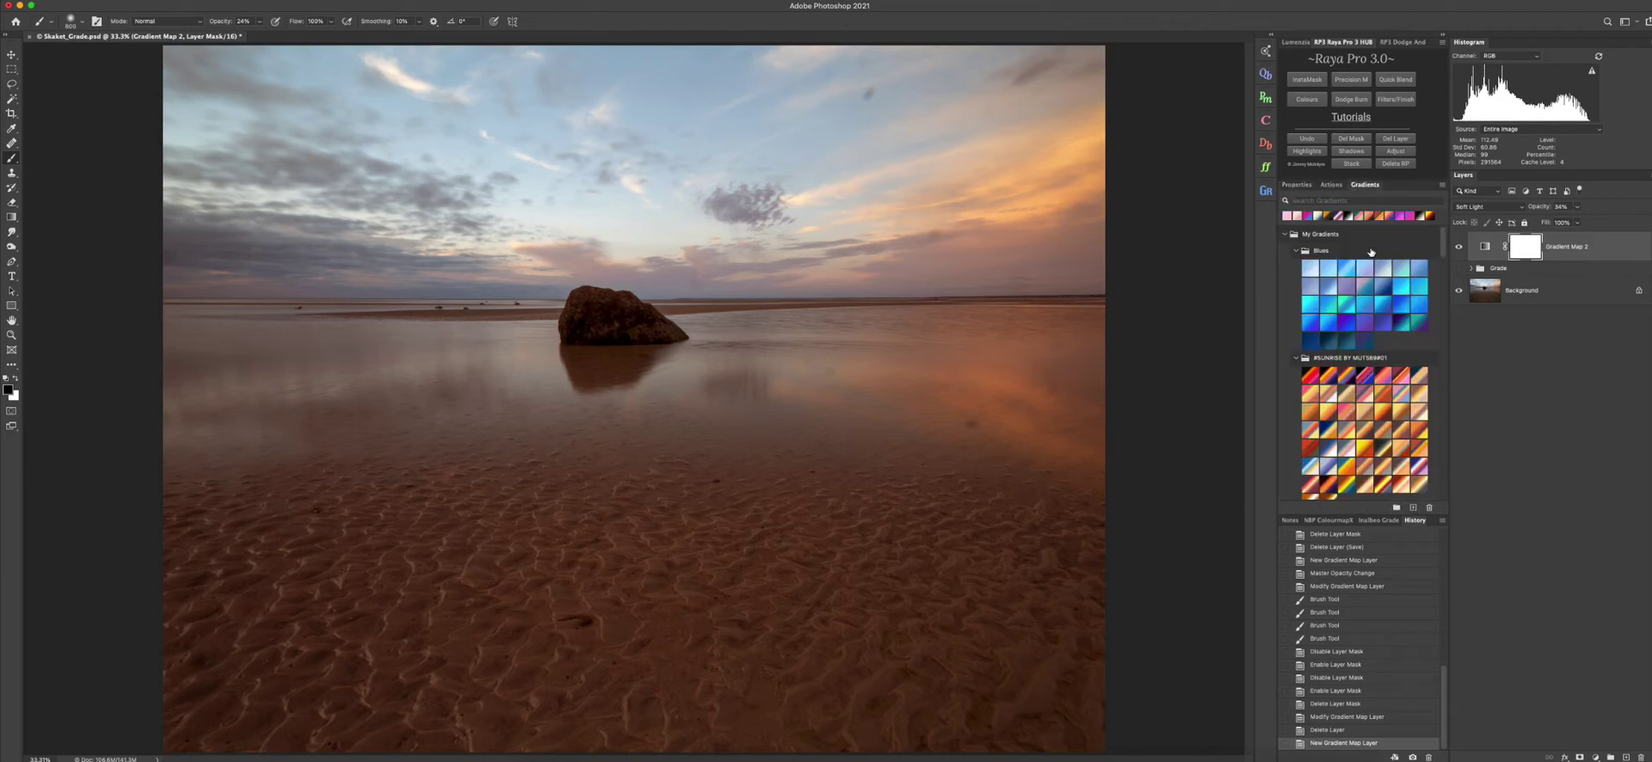
{"action": "left_click", "coordinate": [1387, 286]}
{"action": "left_click", "coordinate": [1334, 392]}
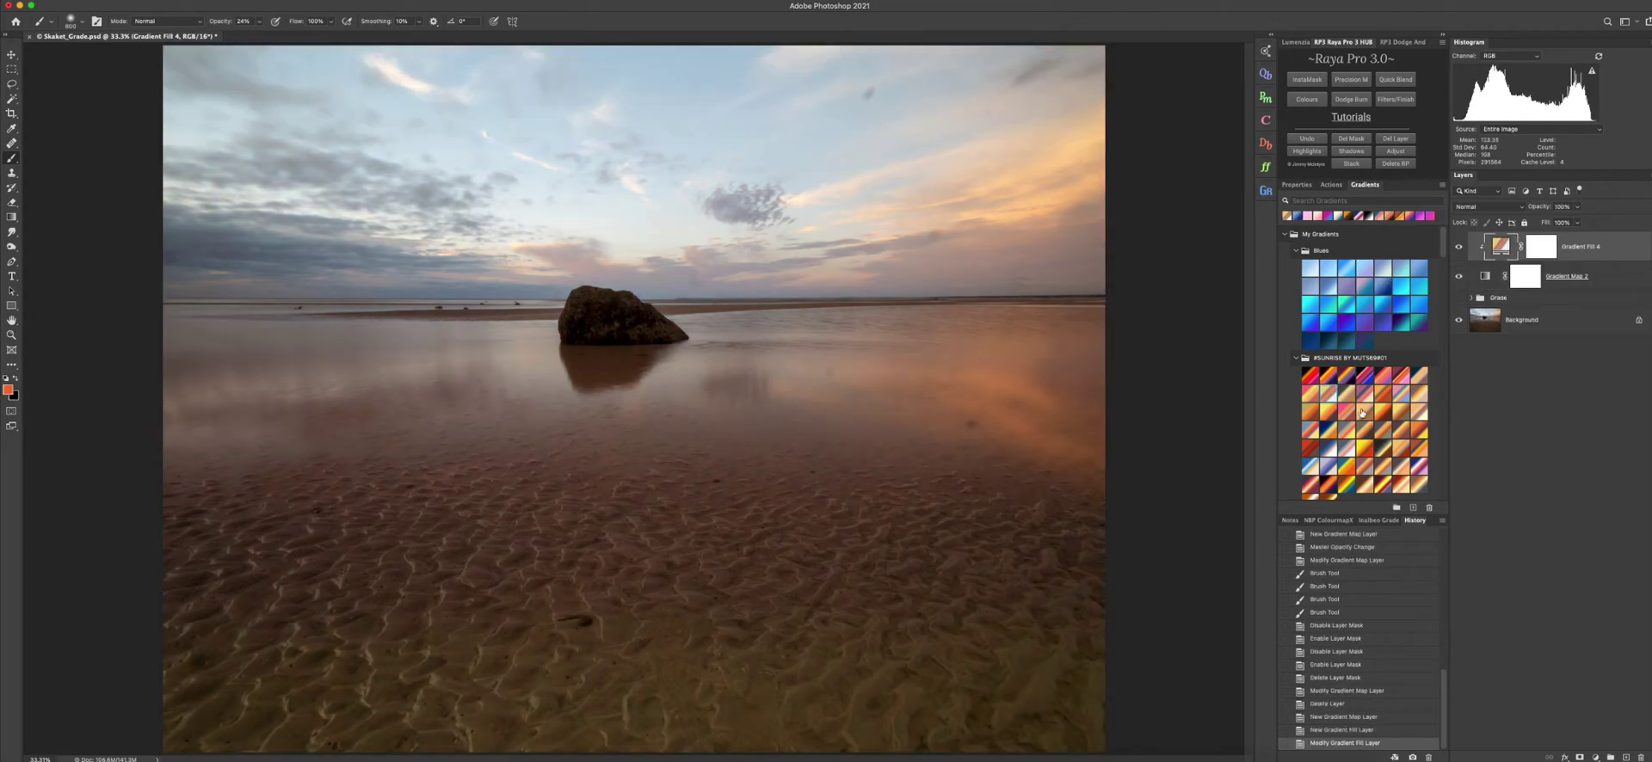
{"action": "left_click", "coordinate": [1383, 430]}
- Try pale, dark, light blue and deep blue gradient presets on Gradient Fill 4, toggling the layer's visibility to compare the last one
{"action": "scroll", "coordinate": [1364, 330], "scroll_direction": "down", "scroll_amount": 10}
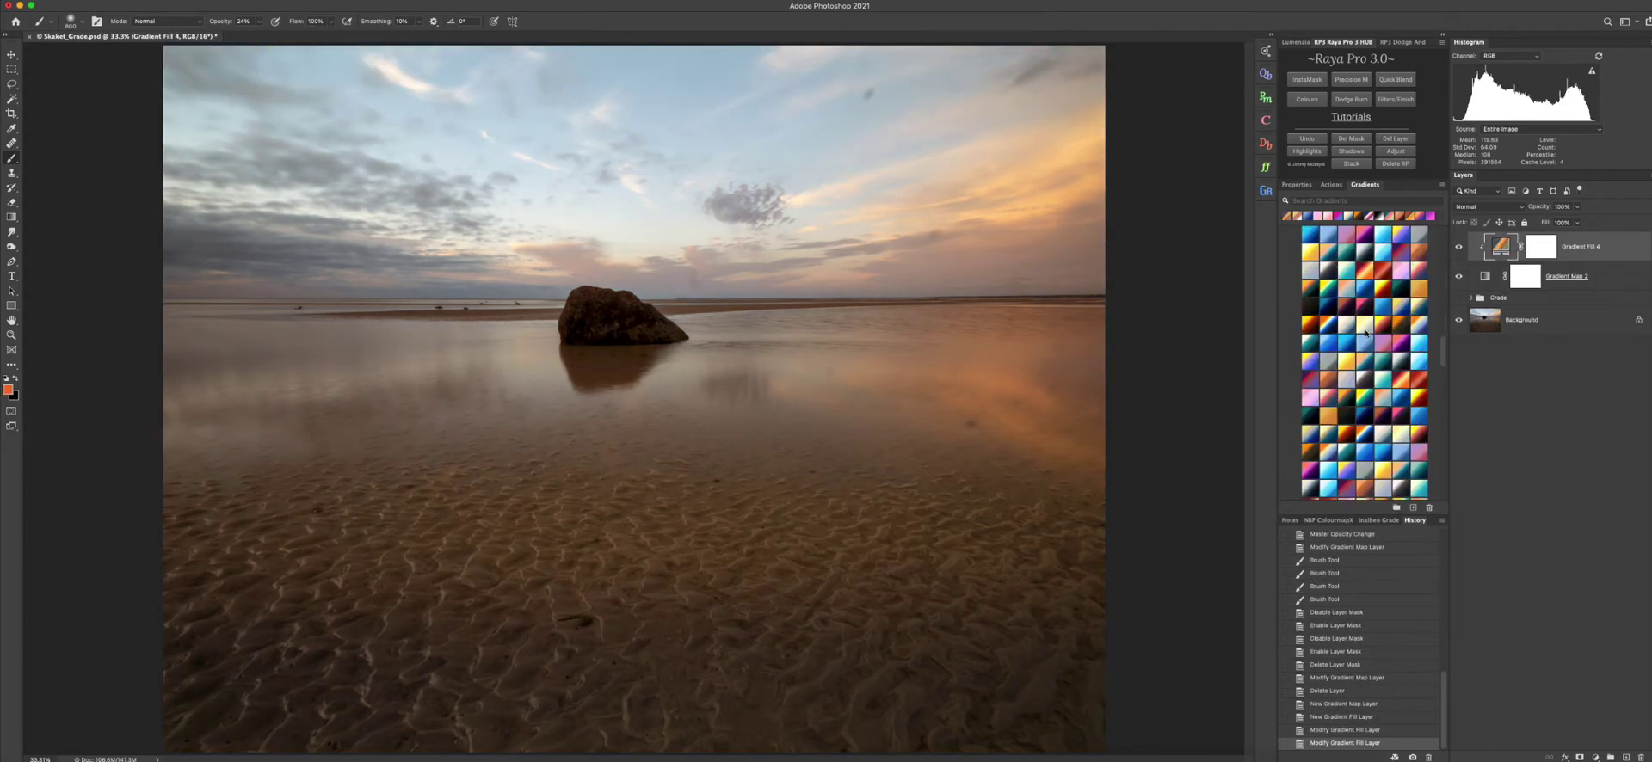
{"action": "left_click", "coordinate": [1364, 330]}
{"action": "left_click", "coordinate": [1419, 434]}
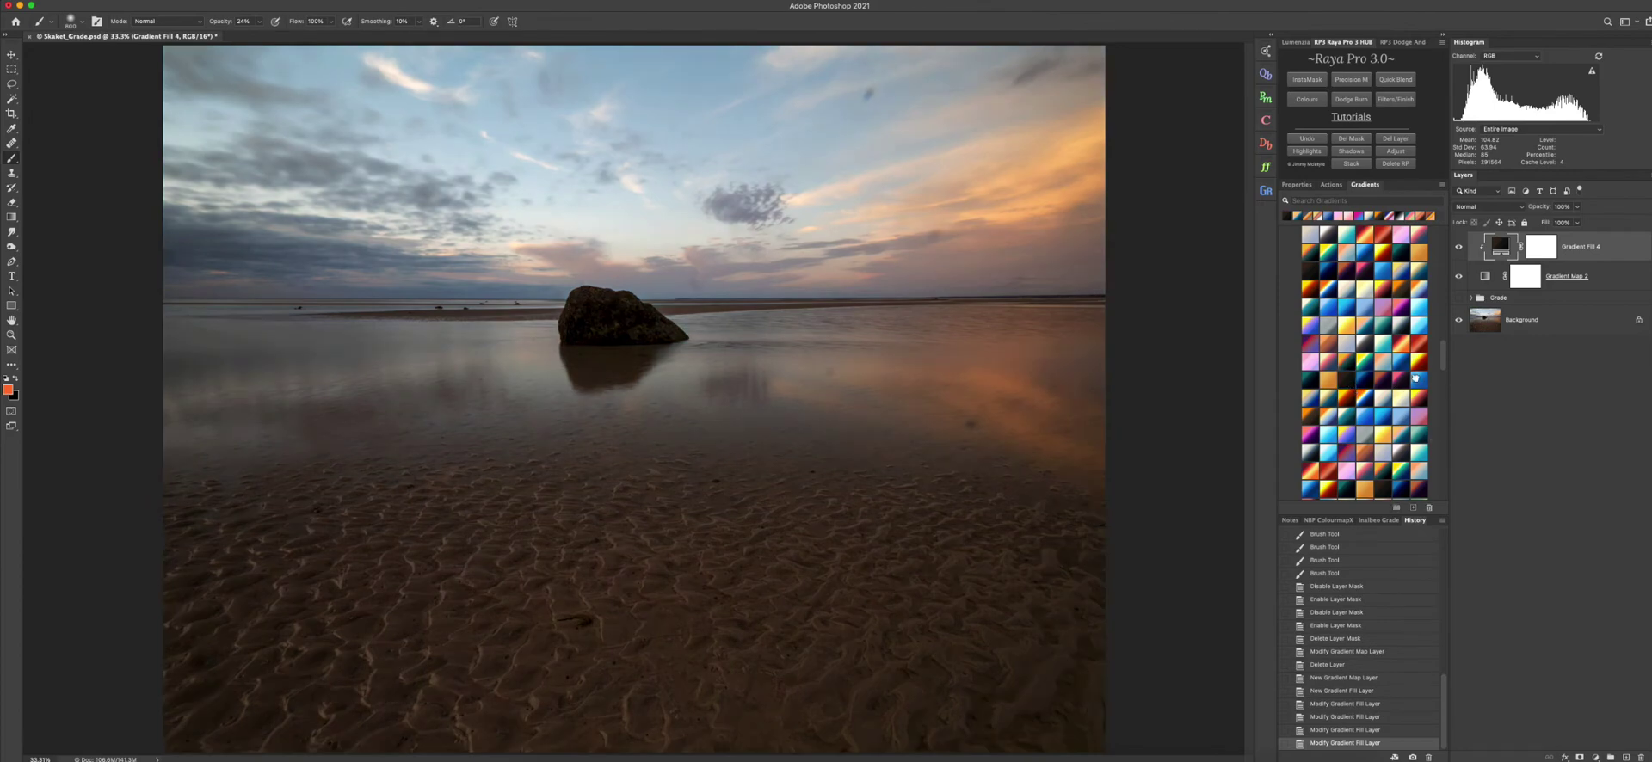
{"action": "left_click", "coordinate": [1417, 381]}
{"action": "left_click", "coordinate": [1414, 325]}
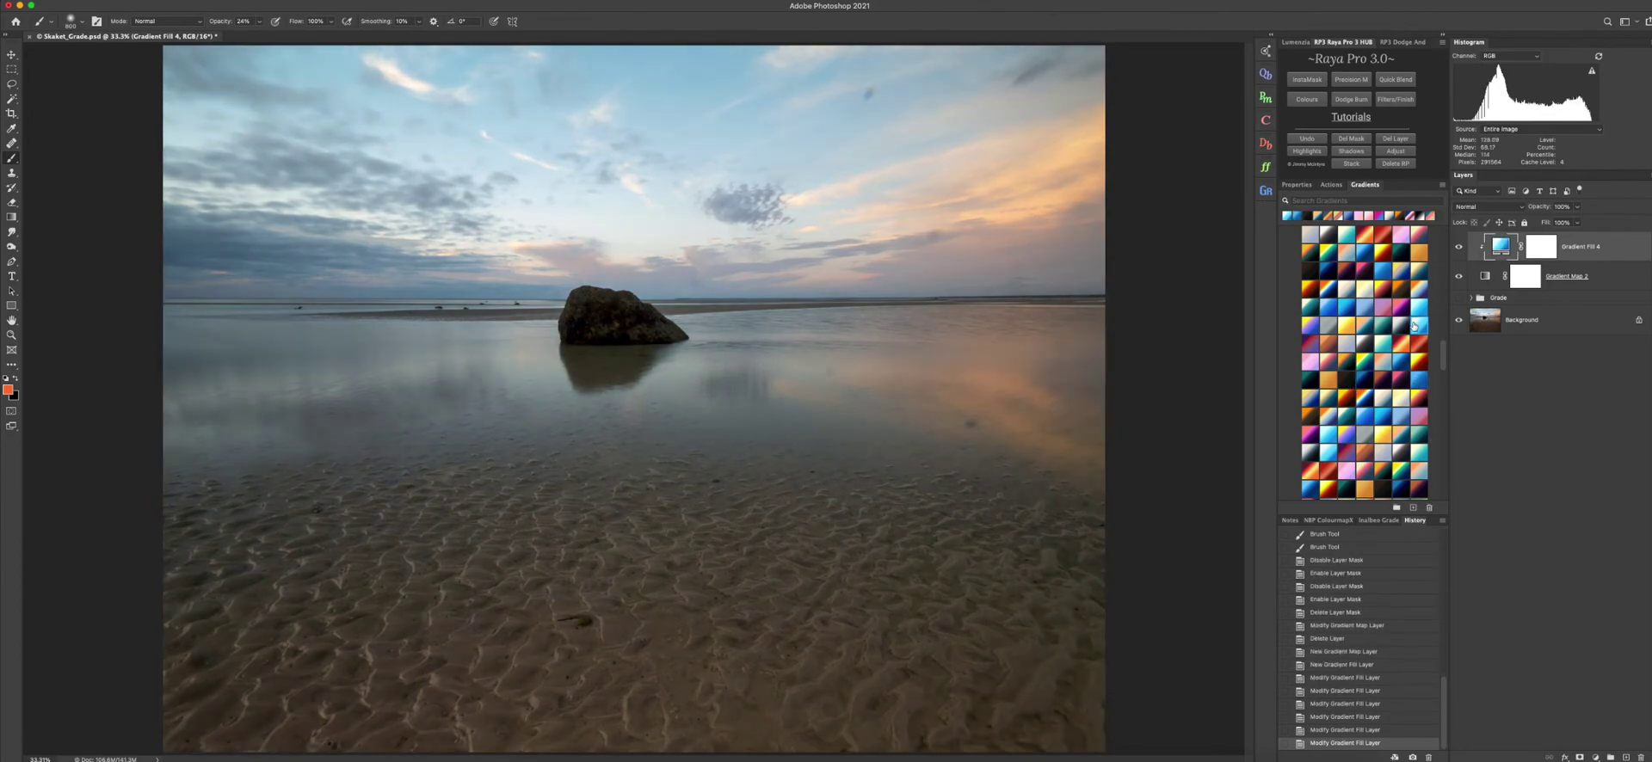
{"action": "left_click", "coordinate": [1338, 312]}
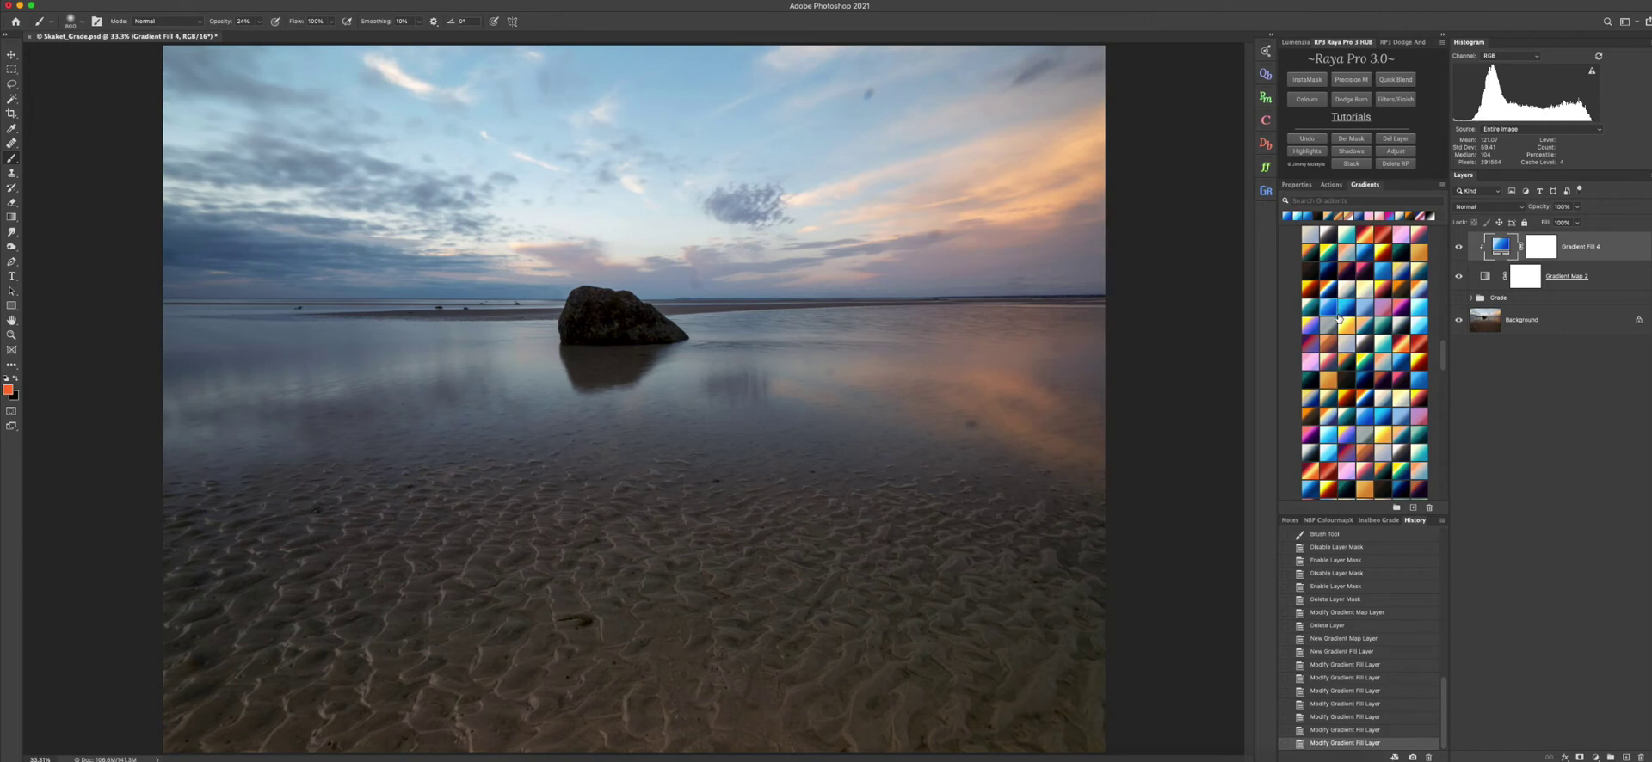
{"action": "left_click", "coordinate": [1458, 248]}
{"action": "left_click", "coordinate": [1459, 248]}
- Apply a magenta-to-purple gradient preset to Gradient Fill 4, and set the layer's opacity to 34% after comparing it with the layer hidden
{"action": "left_click", "coordinate": [1404, 310]}
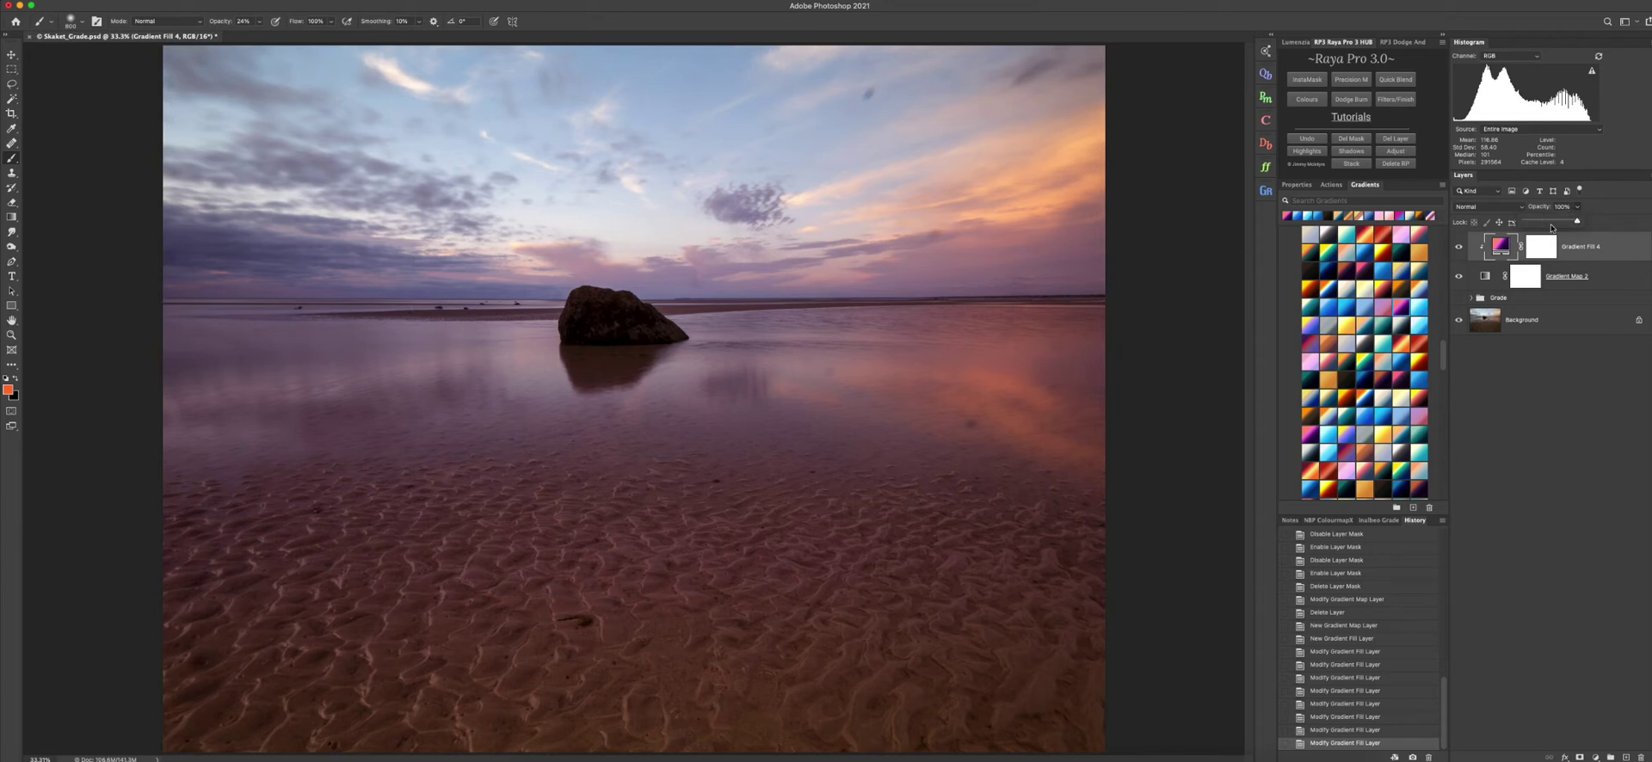
{"action": "left_click", "coordinate": [1547, 224]}
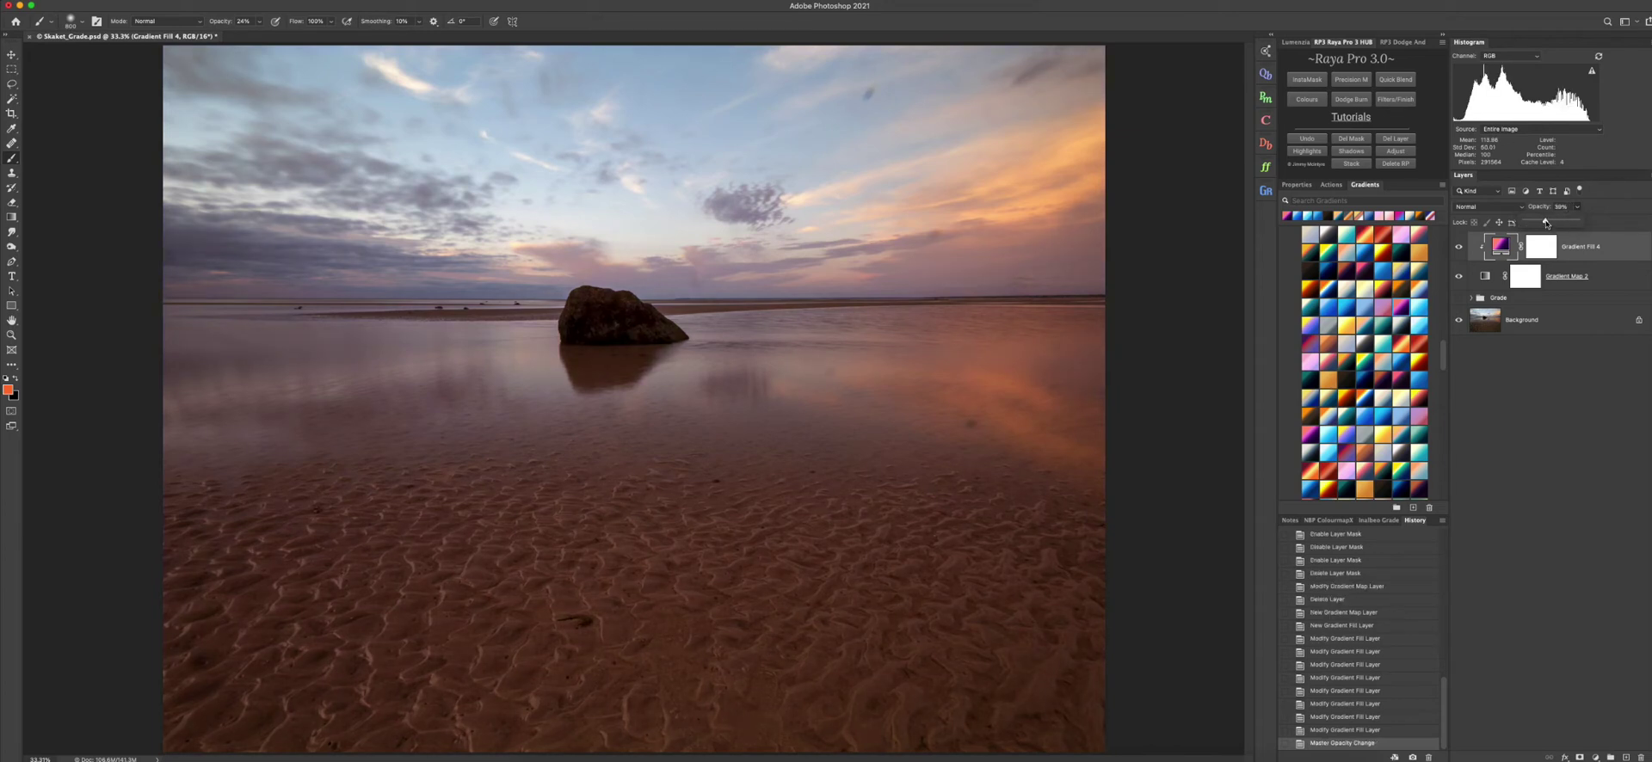
{"action": "left_click_drag", "start_coordinate": [1546, 224], "coordinate": [1541, 226]}
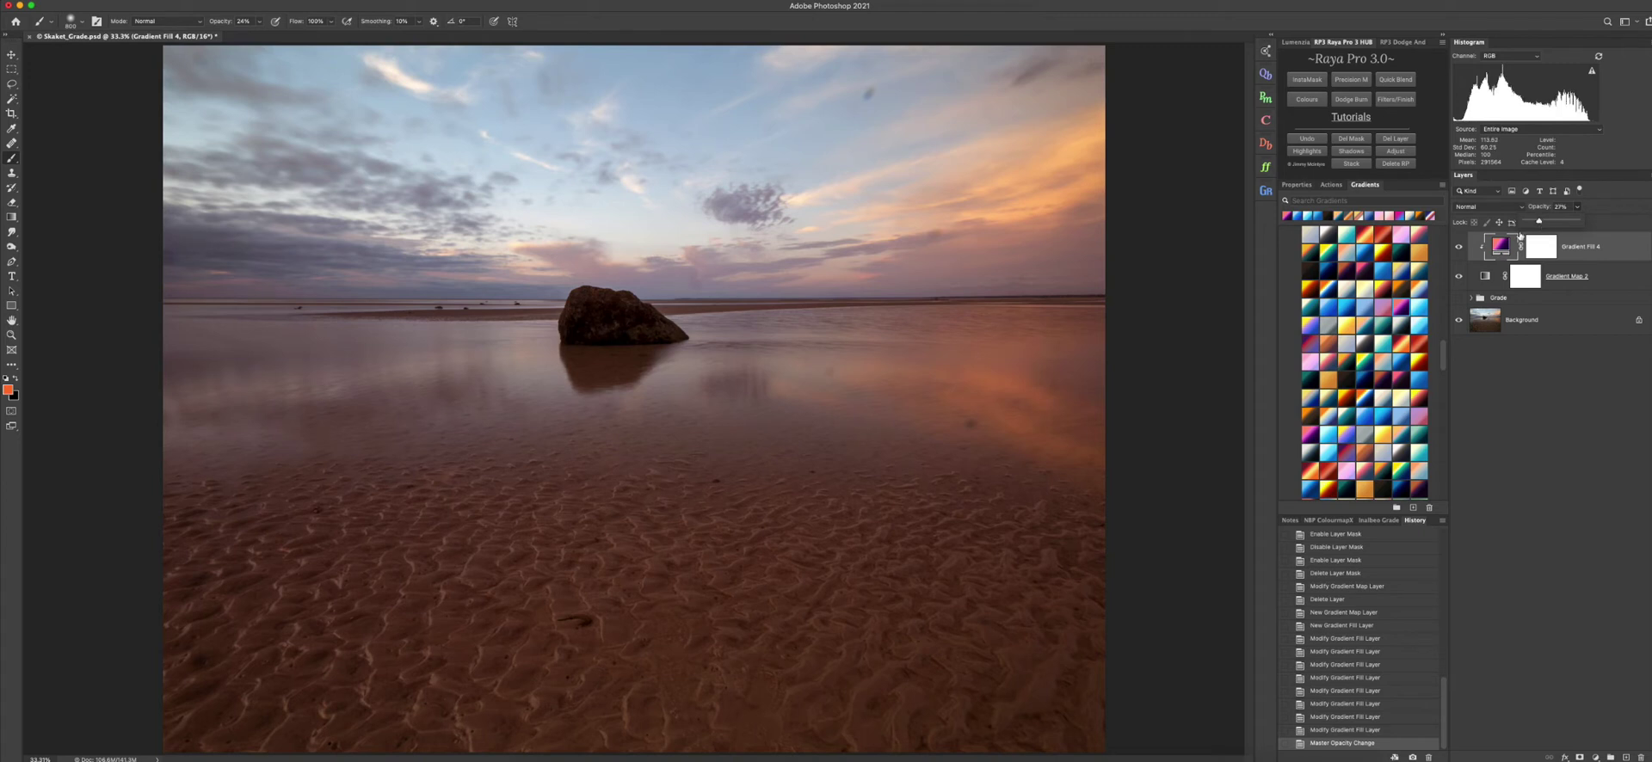
{"action": "left_click", "coordinate": [1460, 248]}
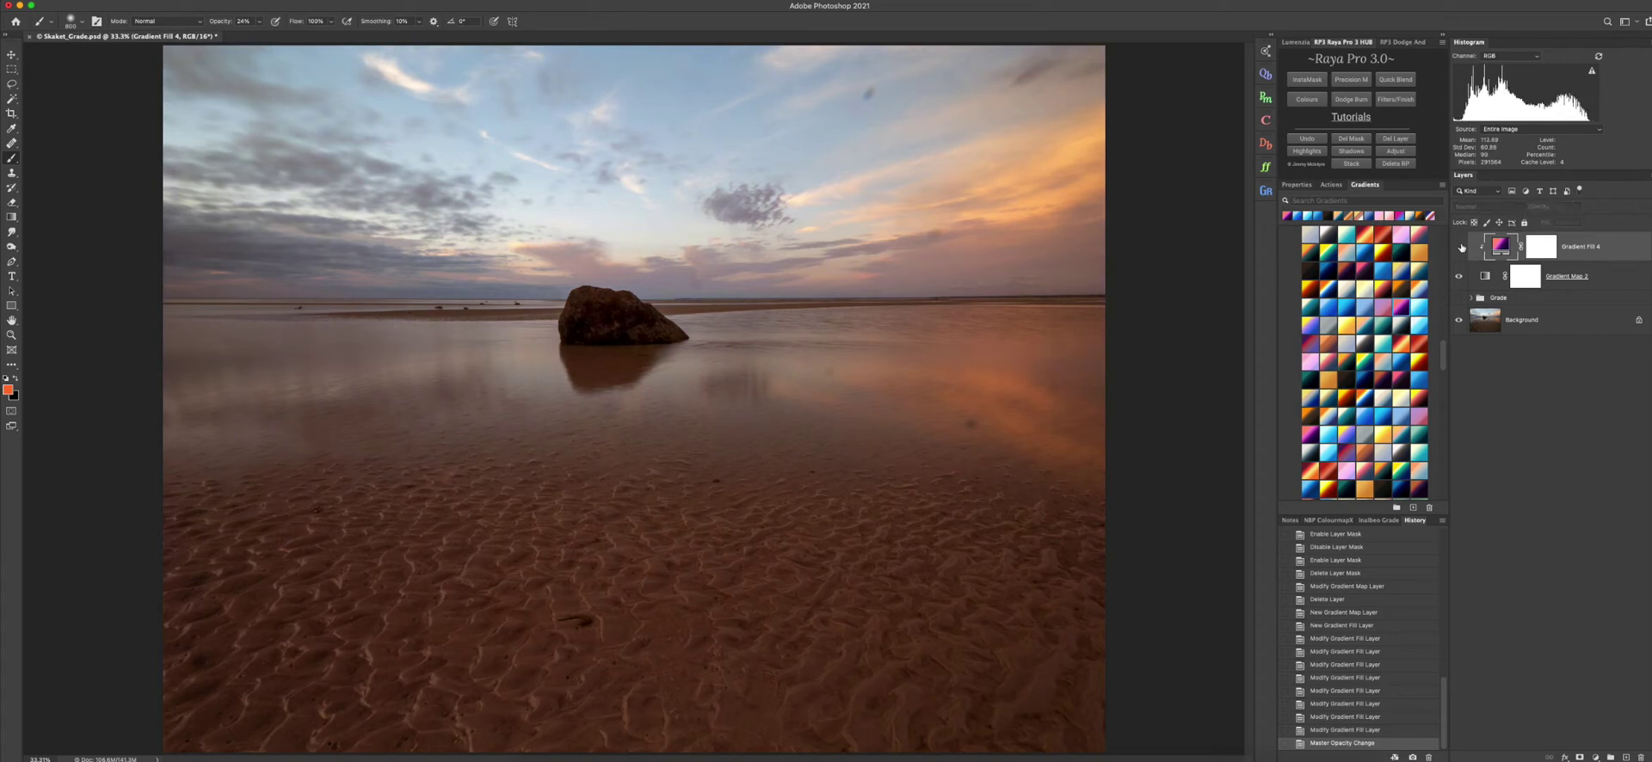
{"action": "left_click", "coordinate": [1460, 248]}
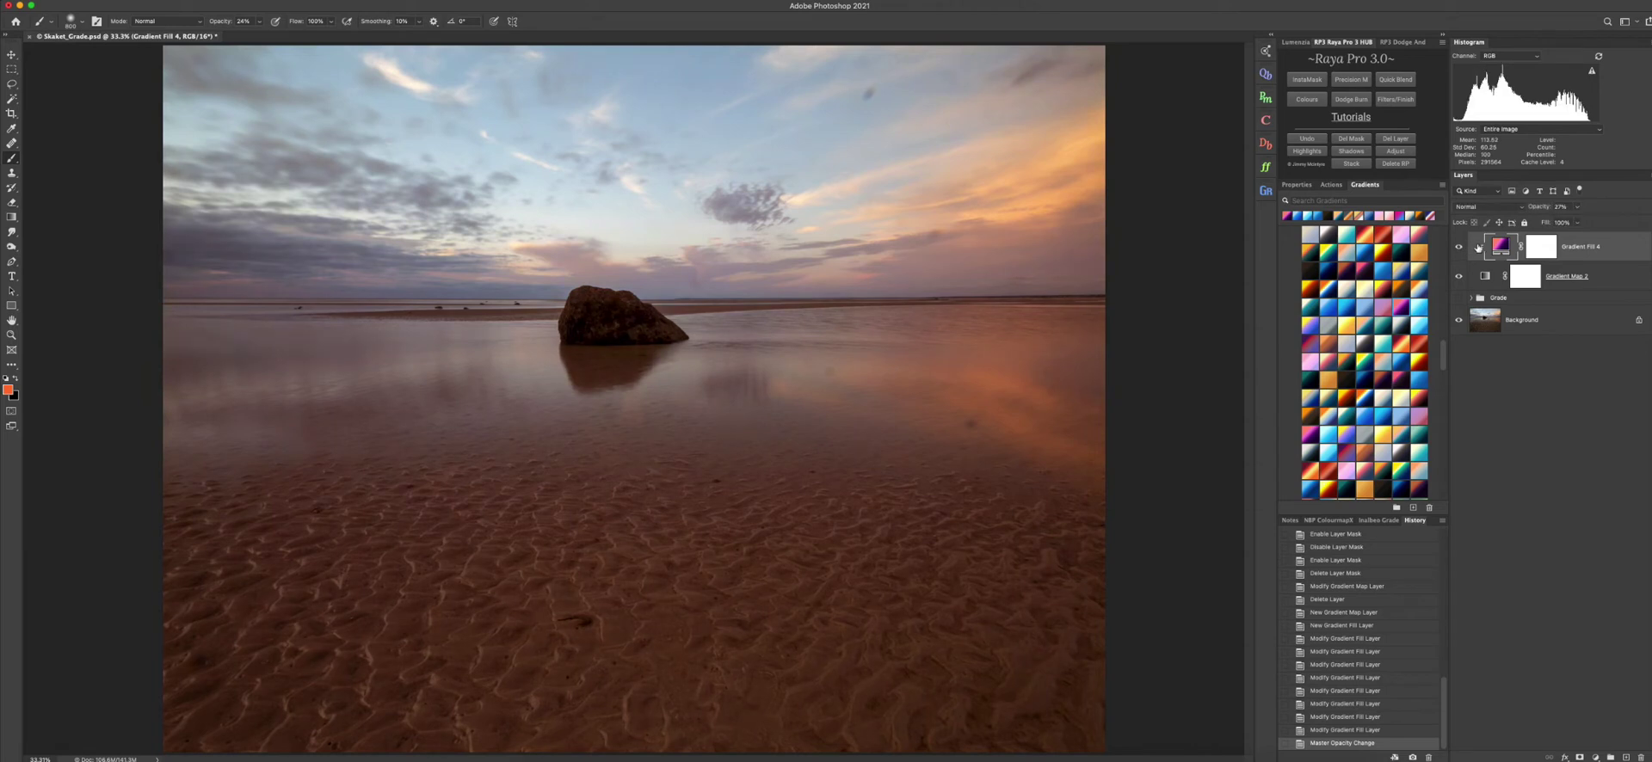
{"action": "left_click", "coordinate": [1578, 223]}
{"action": "left_click_drag", "start_coordinate": [1580, 224], "coordinate": [1583, 226]}
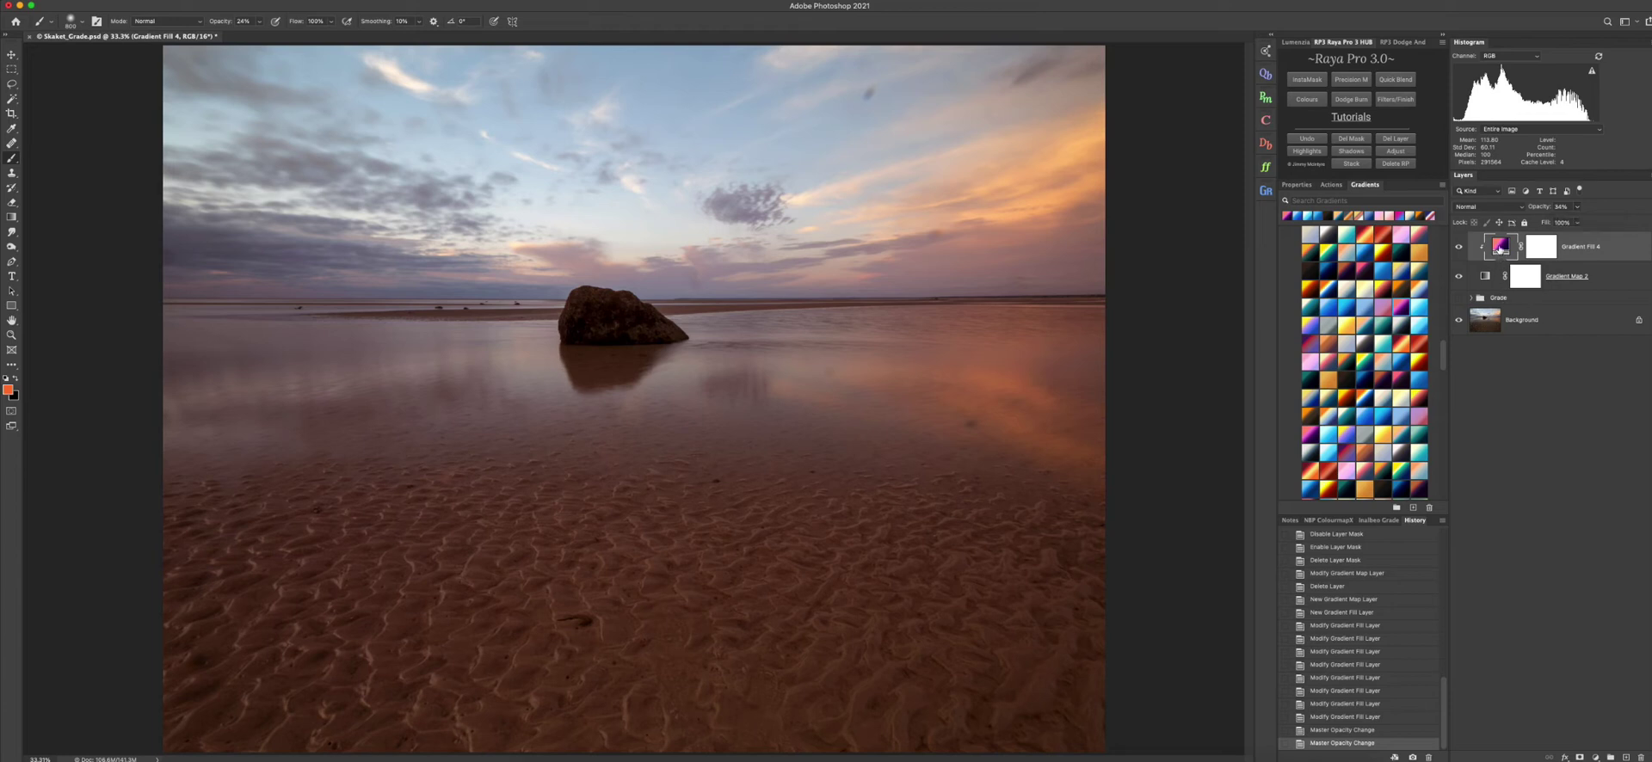
- Try a dark teal gradient preset on Gradient Fill 4, and undo the change
{"action": "left_click", "coordinate": [1401, 250]}
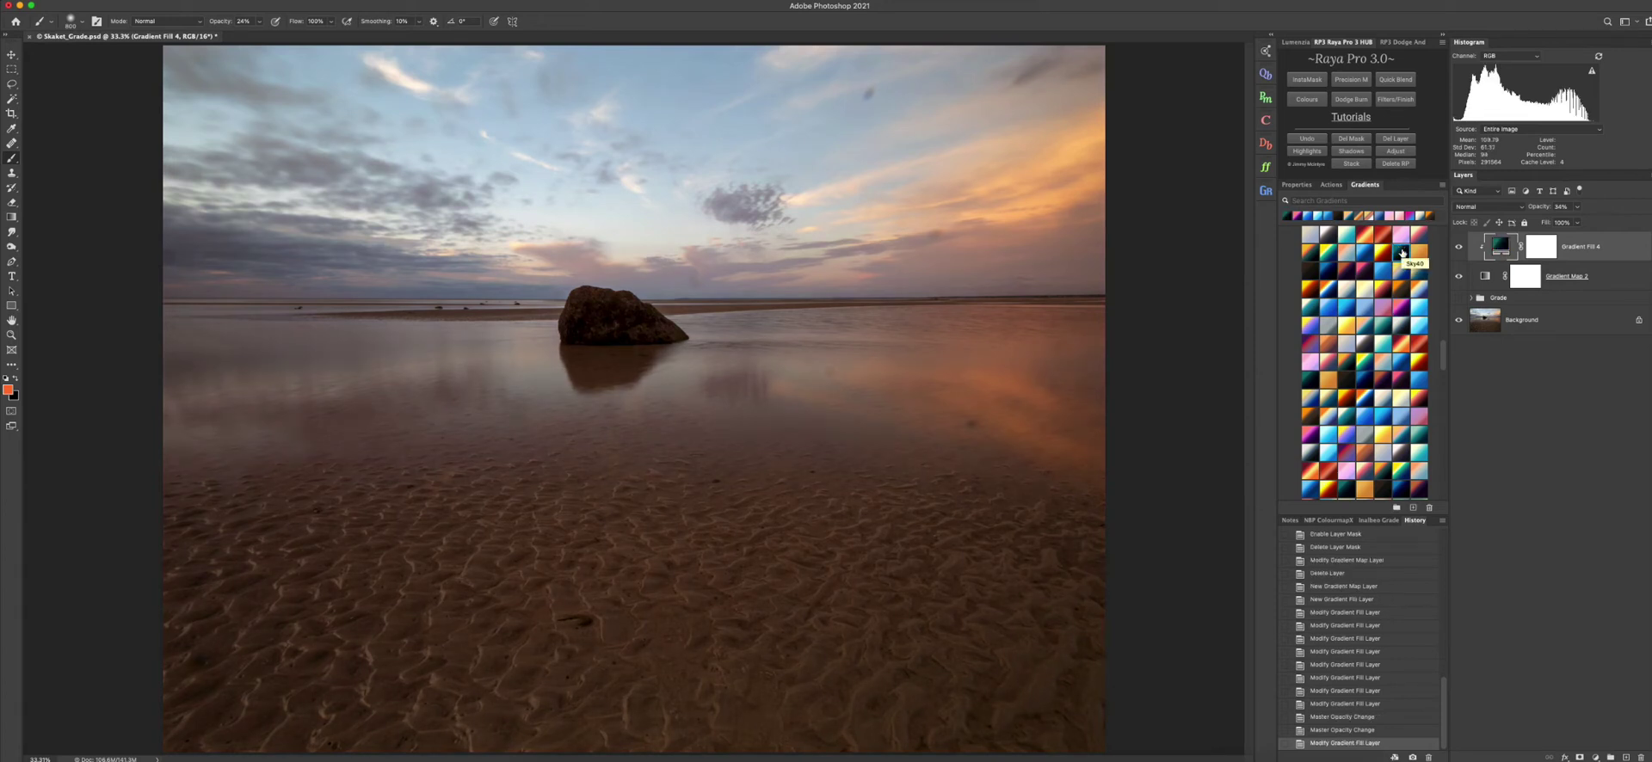
{"action": "key", "text": "ctrl+z"}
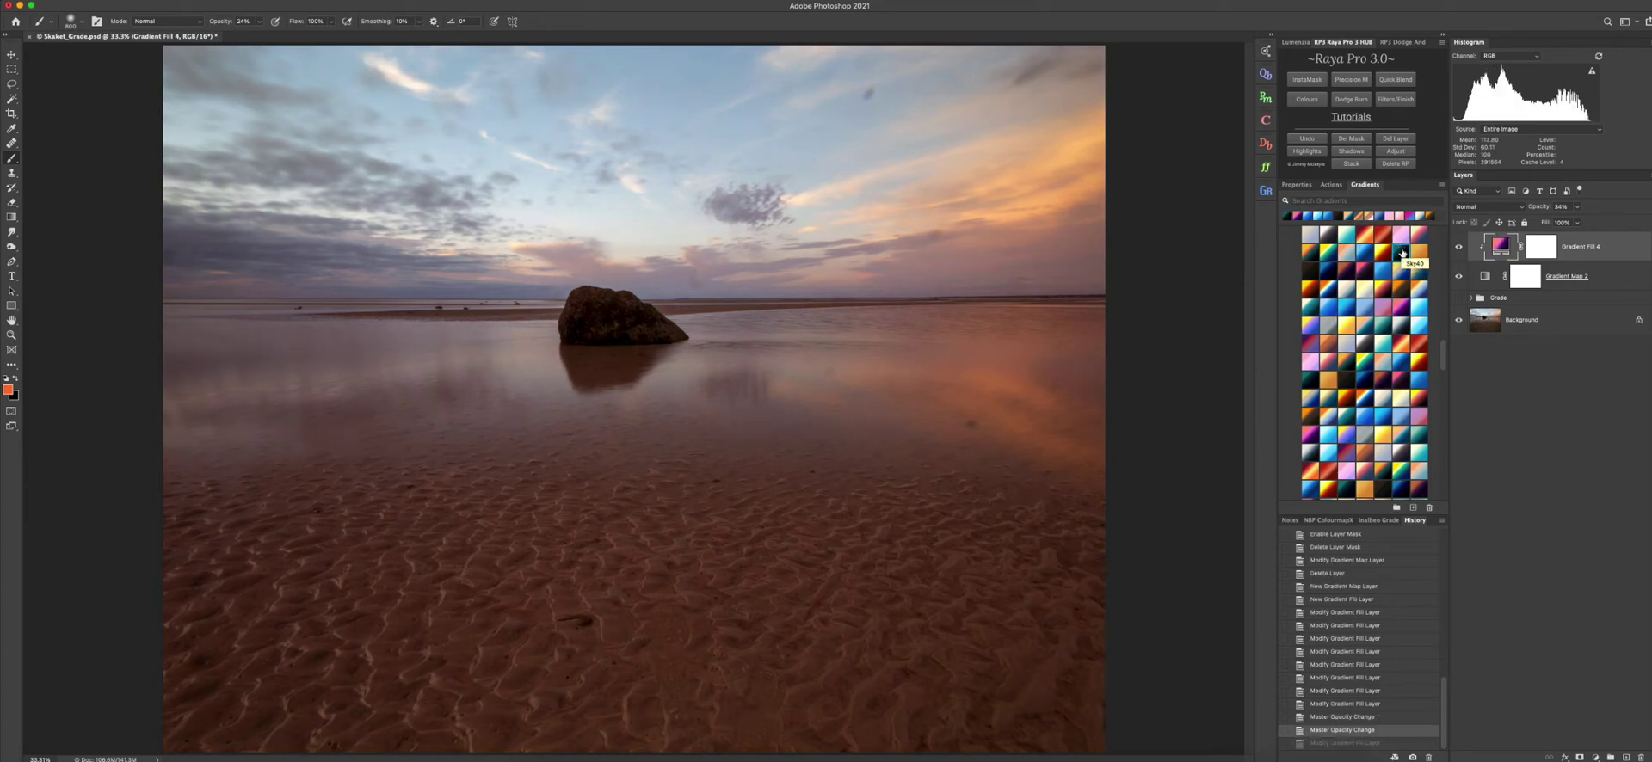
- Add a black-to-cream gradient fill layer clipped to Gradient Map 2, and move it above Gradient Fill 4
{"action": "left_click", "coordinate": [1487, 277]}
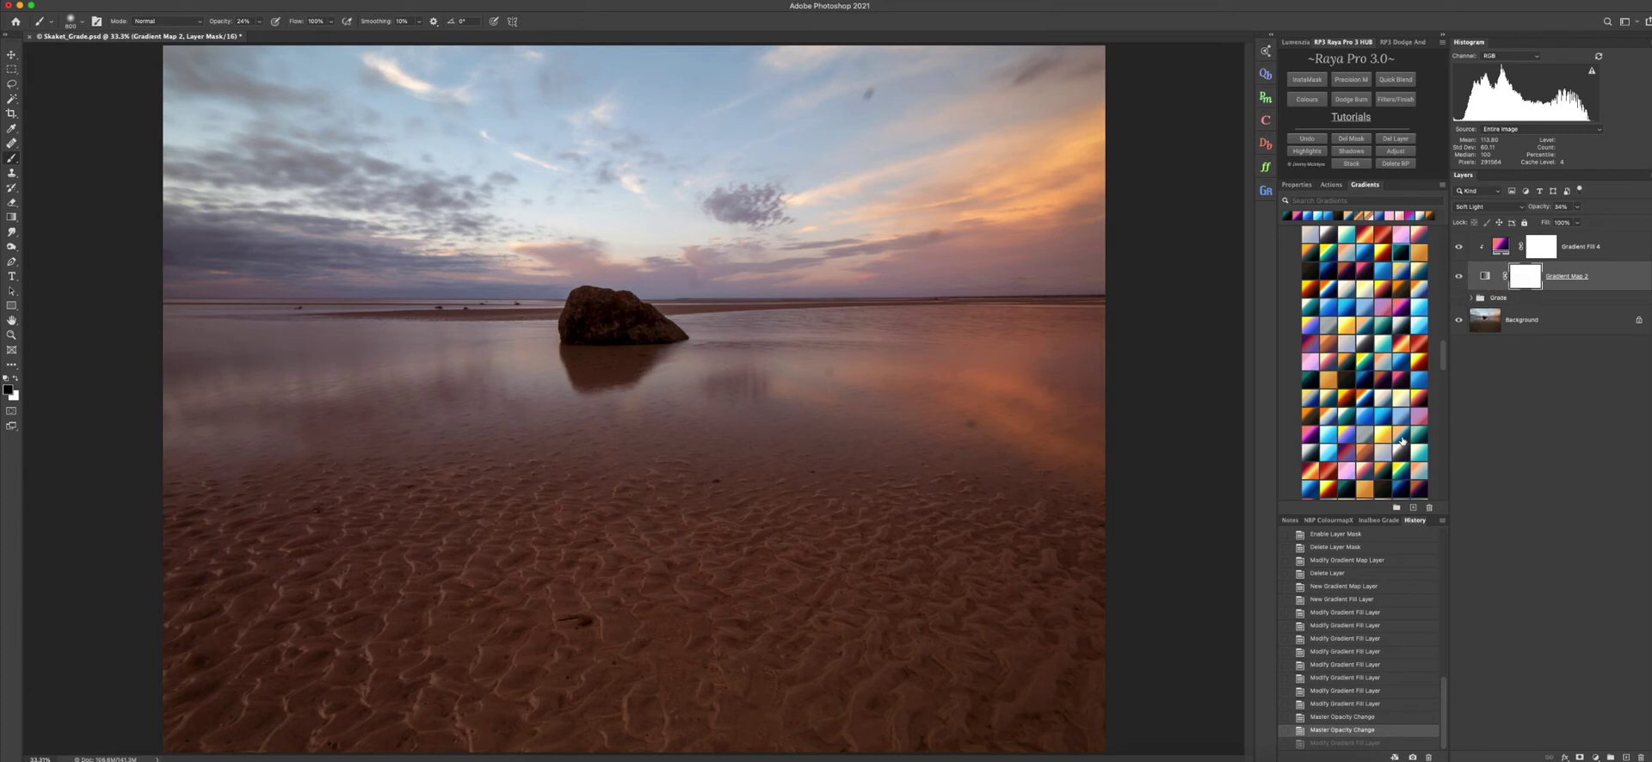
{"action": "scroll", "coordinate": [1381, 412], "scroll_direction": "down", "scroll_amount": 5}
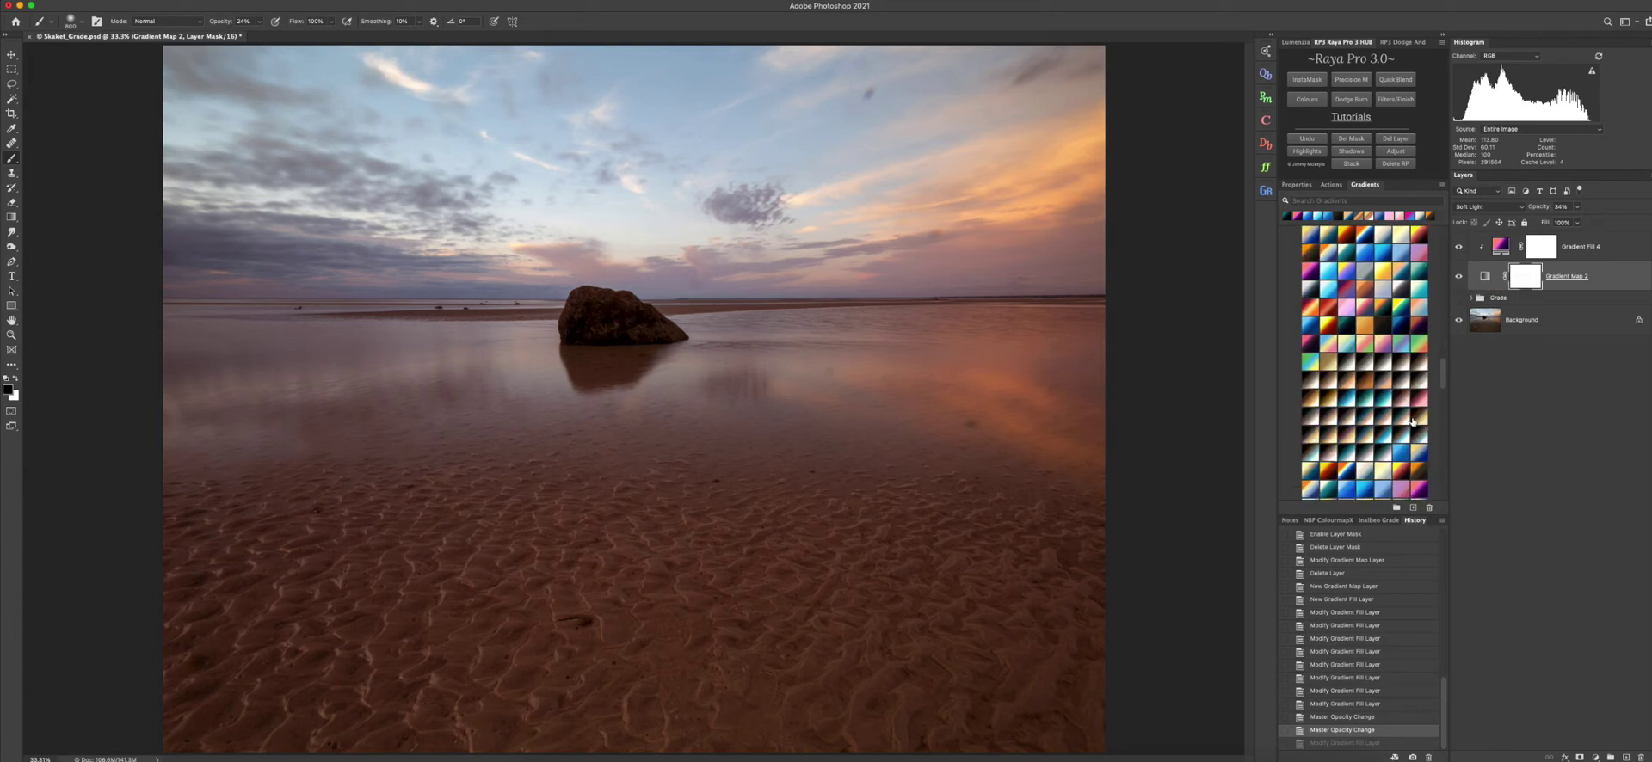
{"action": "left_click", "coordinate": [1314, 435]}
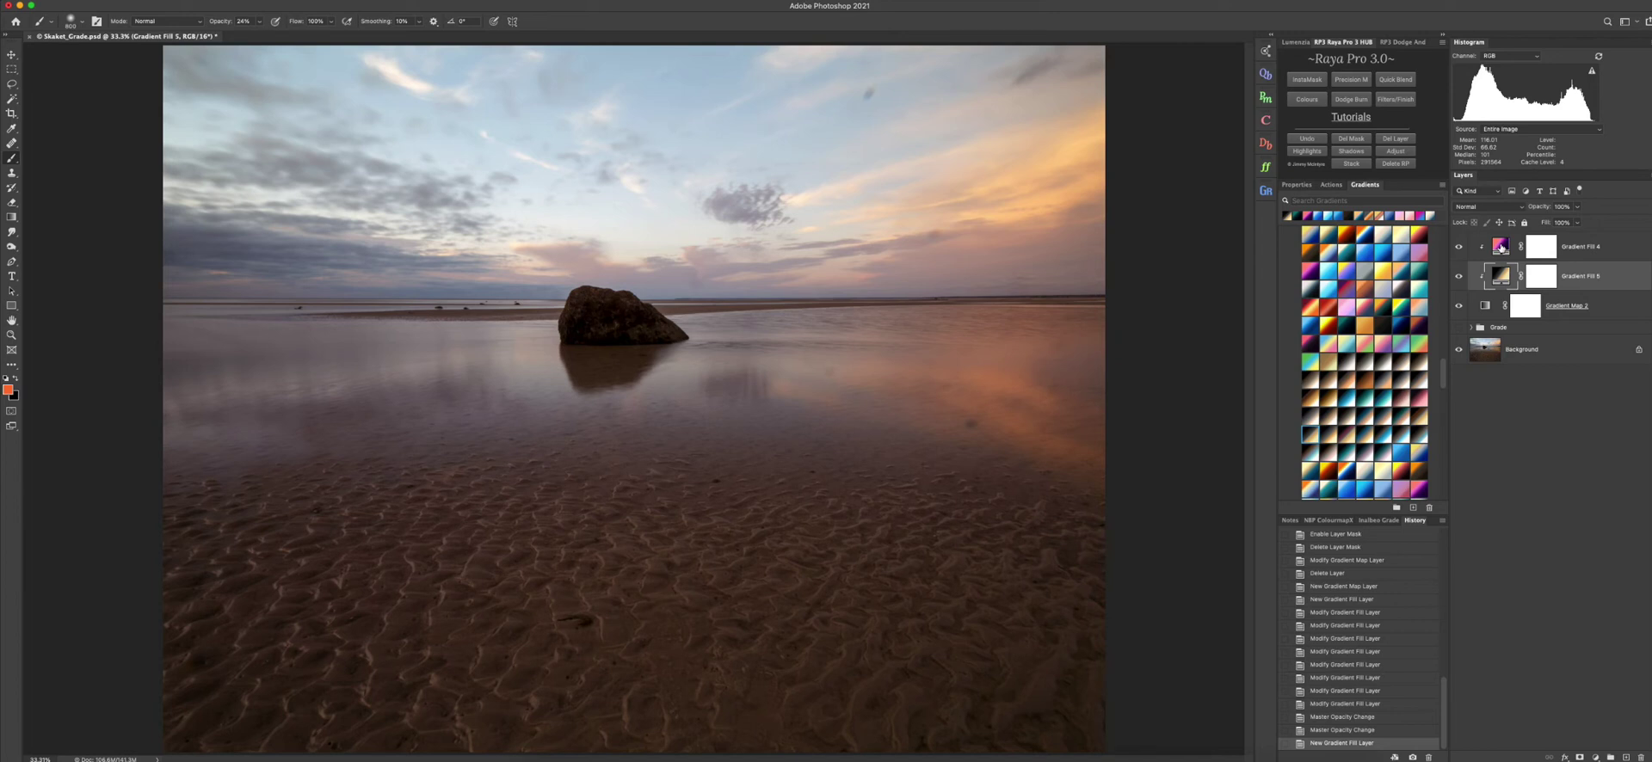
{"action": "left_click_drag", "start_coordinate": [1499, 277], "coordinate": [1500, 245]}
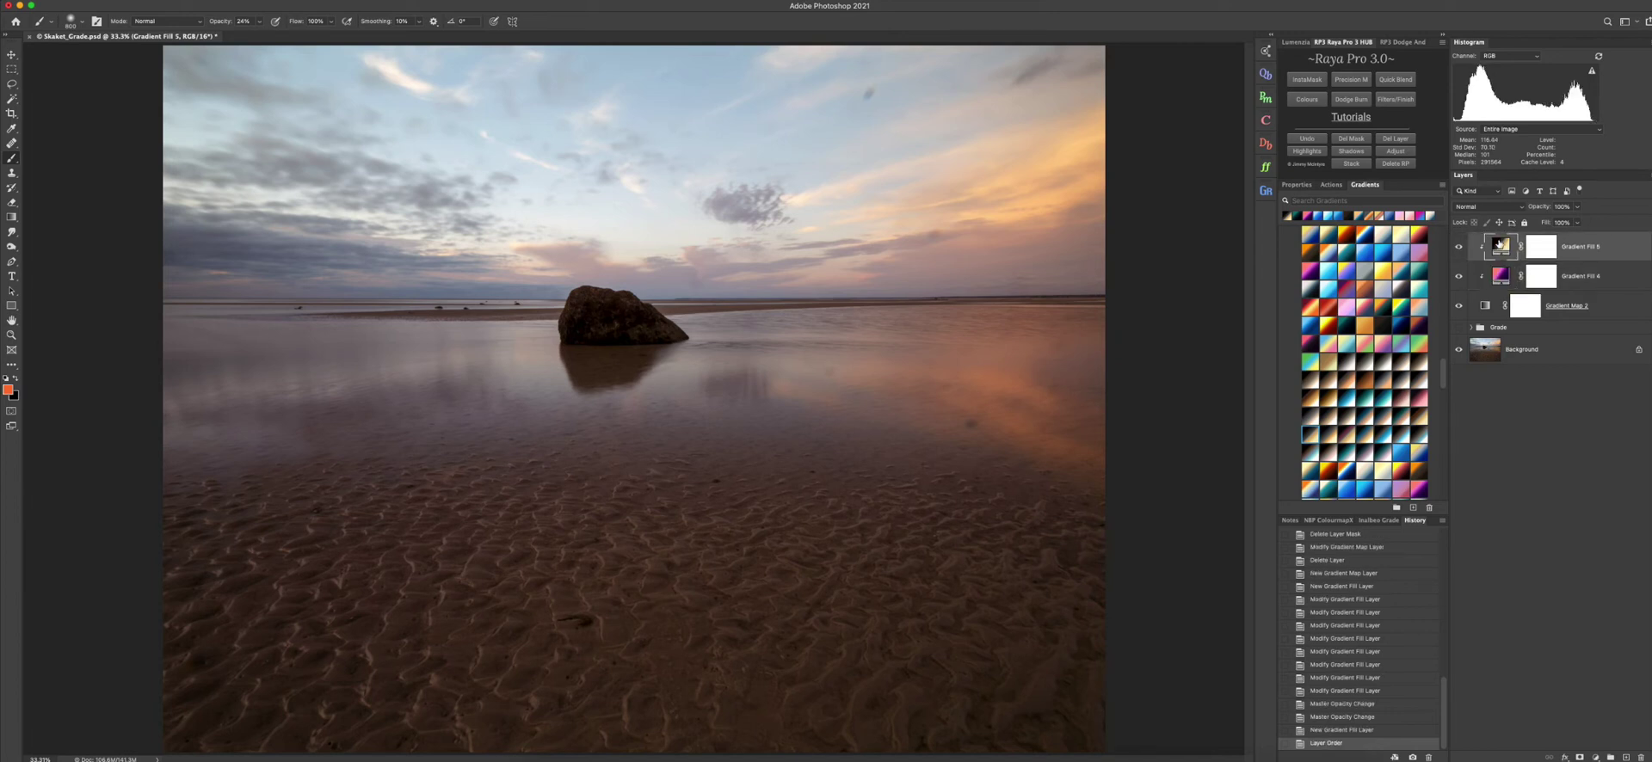
- Compare the image with and without the Gradient Fill 5 layer, leaving the layer visible
{"action": "left_click", "coordinate": [1457, 247]}
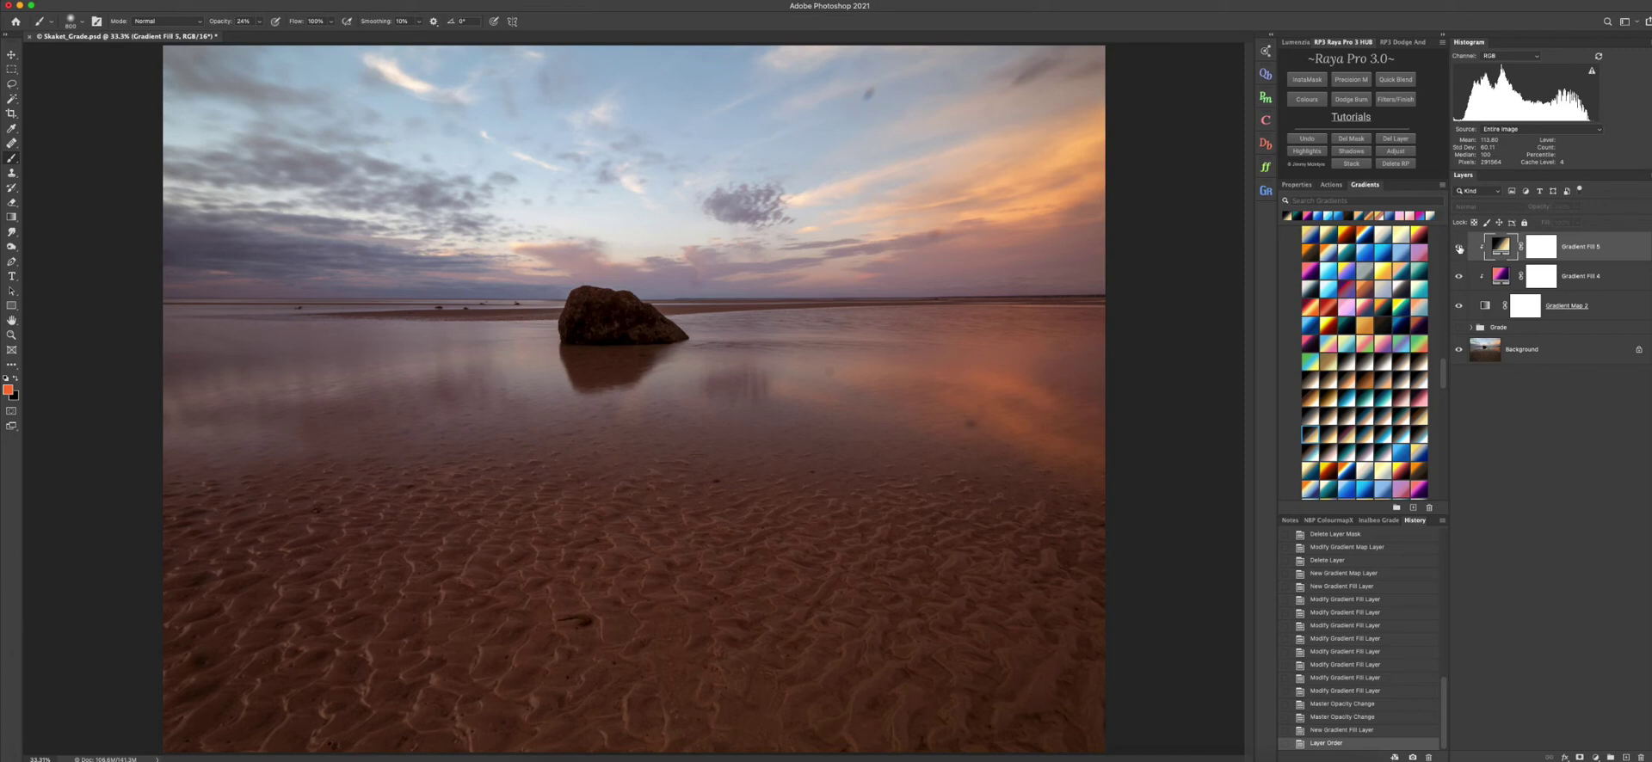
{"action": "left_click", "coordinate": [1460, 248]}
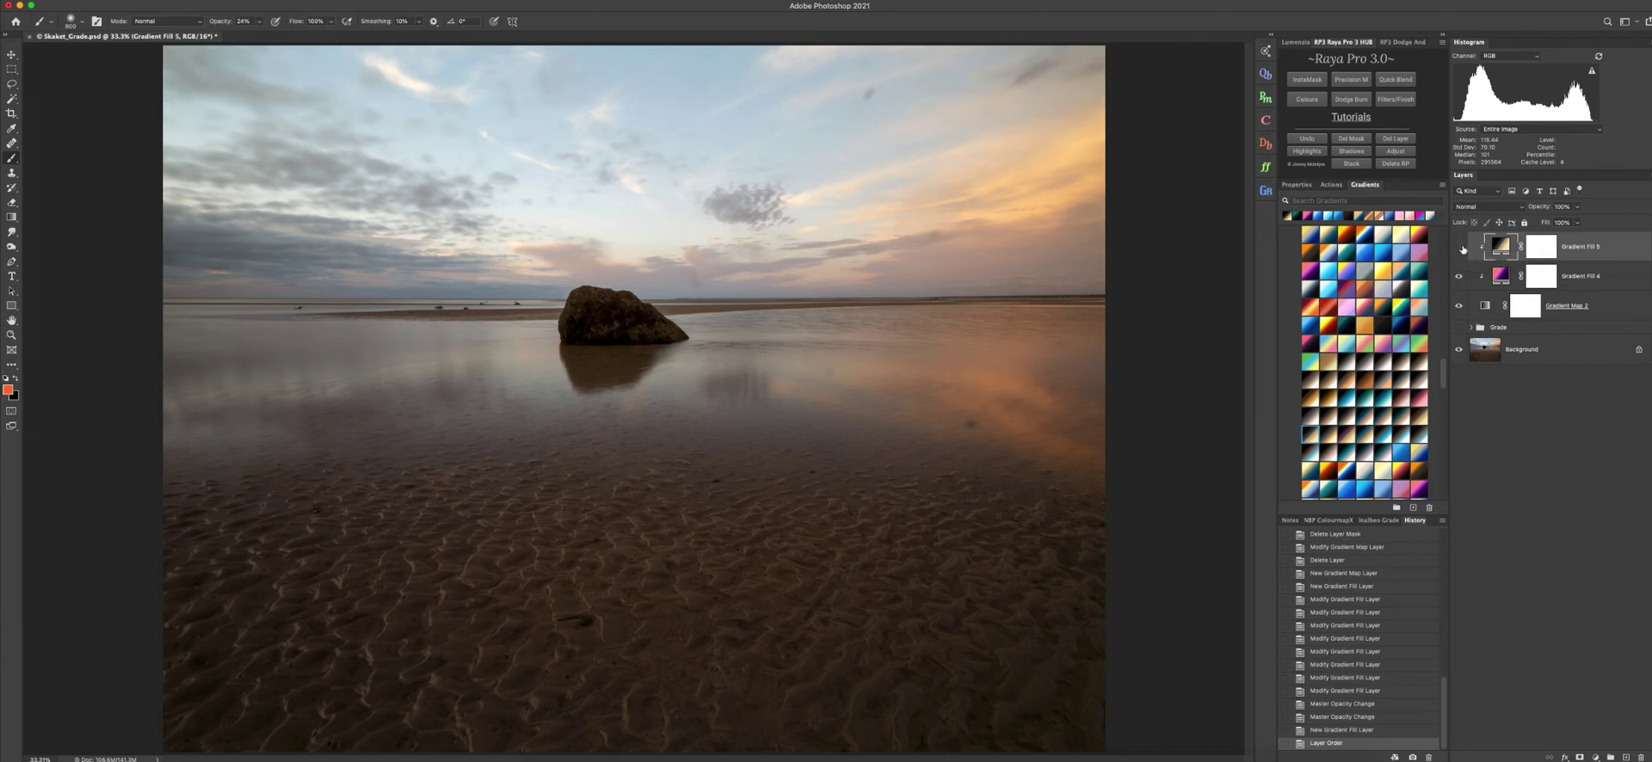
{"action": "left_click", "coordinate": [1462, 248]}
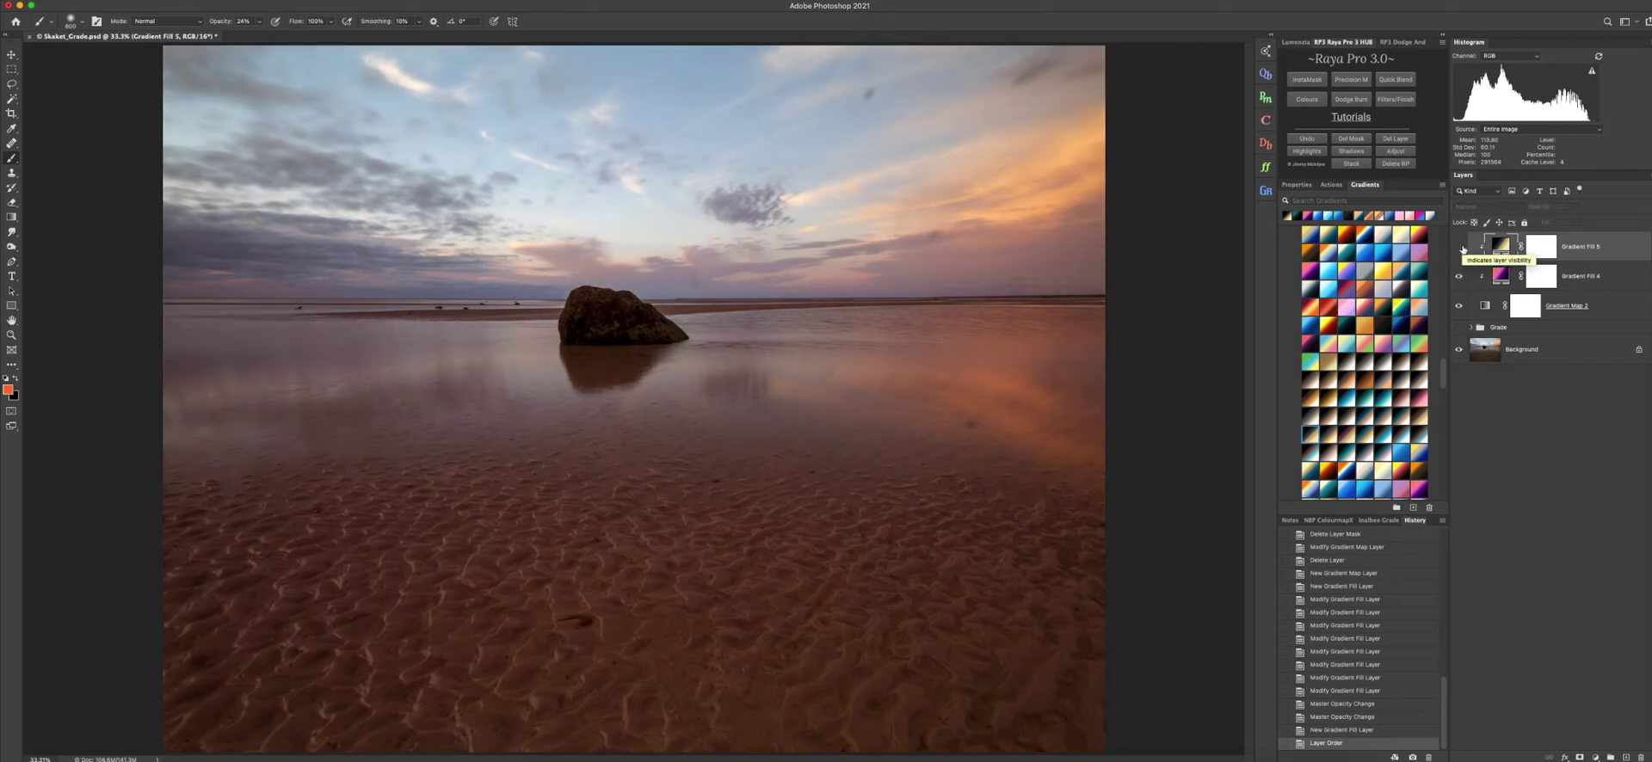
{"action": "left_click", "coordinate": [1462, 249]}
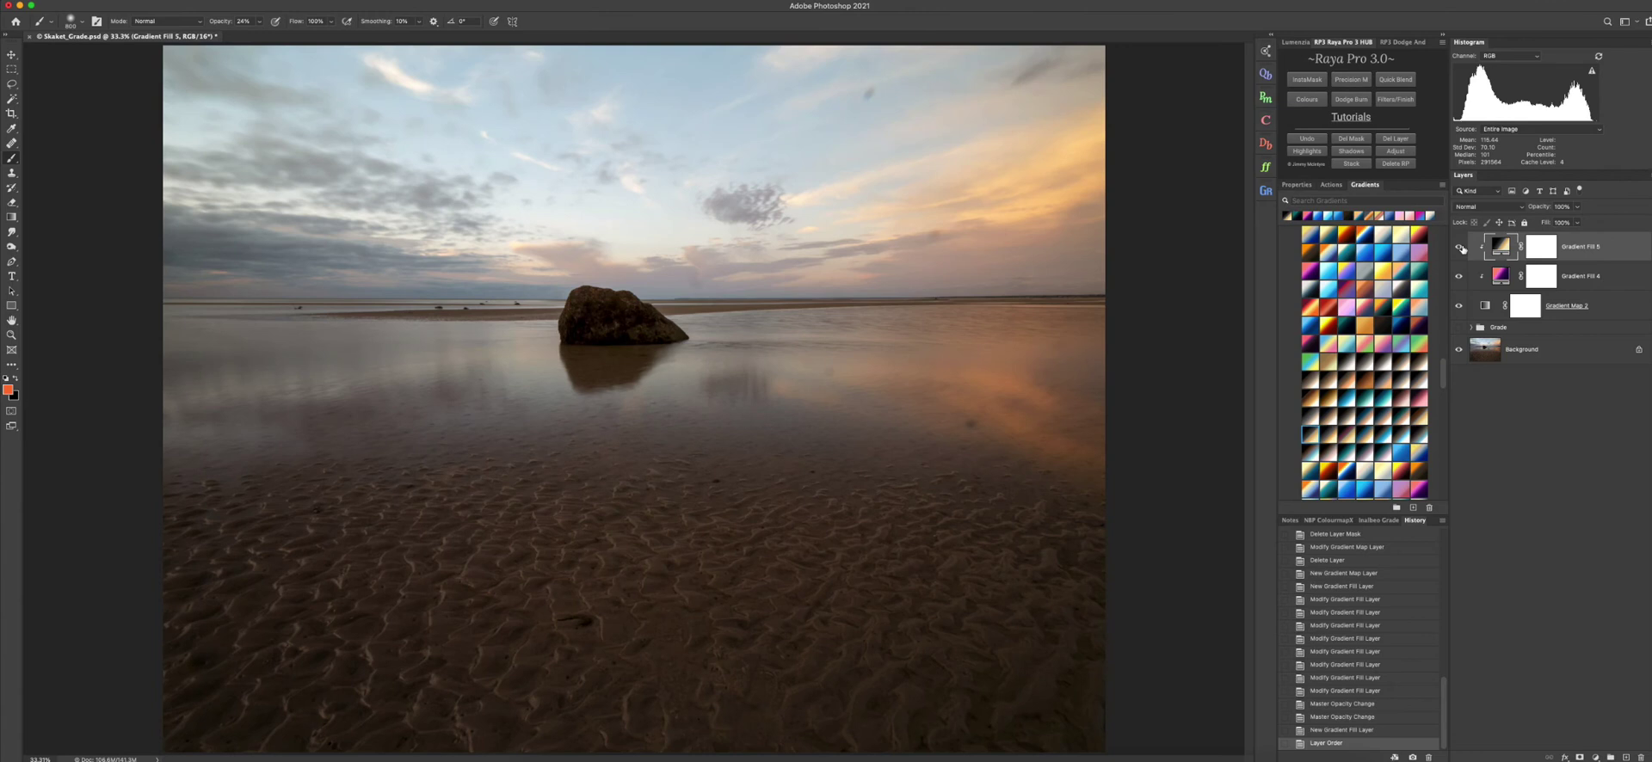
- Raise the brush opacity and paint black over the foreground sand on the Gradient Fill 5 layer mask
{"action": "left_click", "coordinate": [1542, 248]}
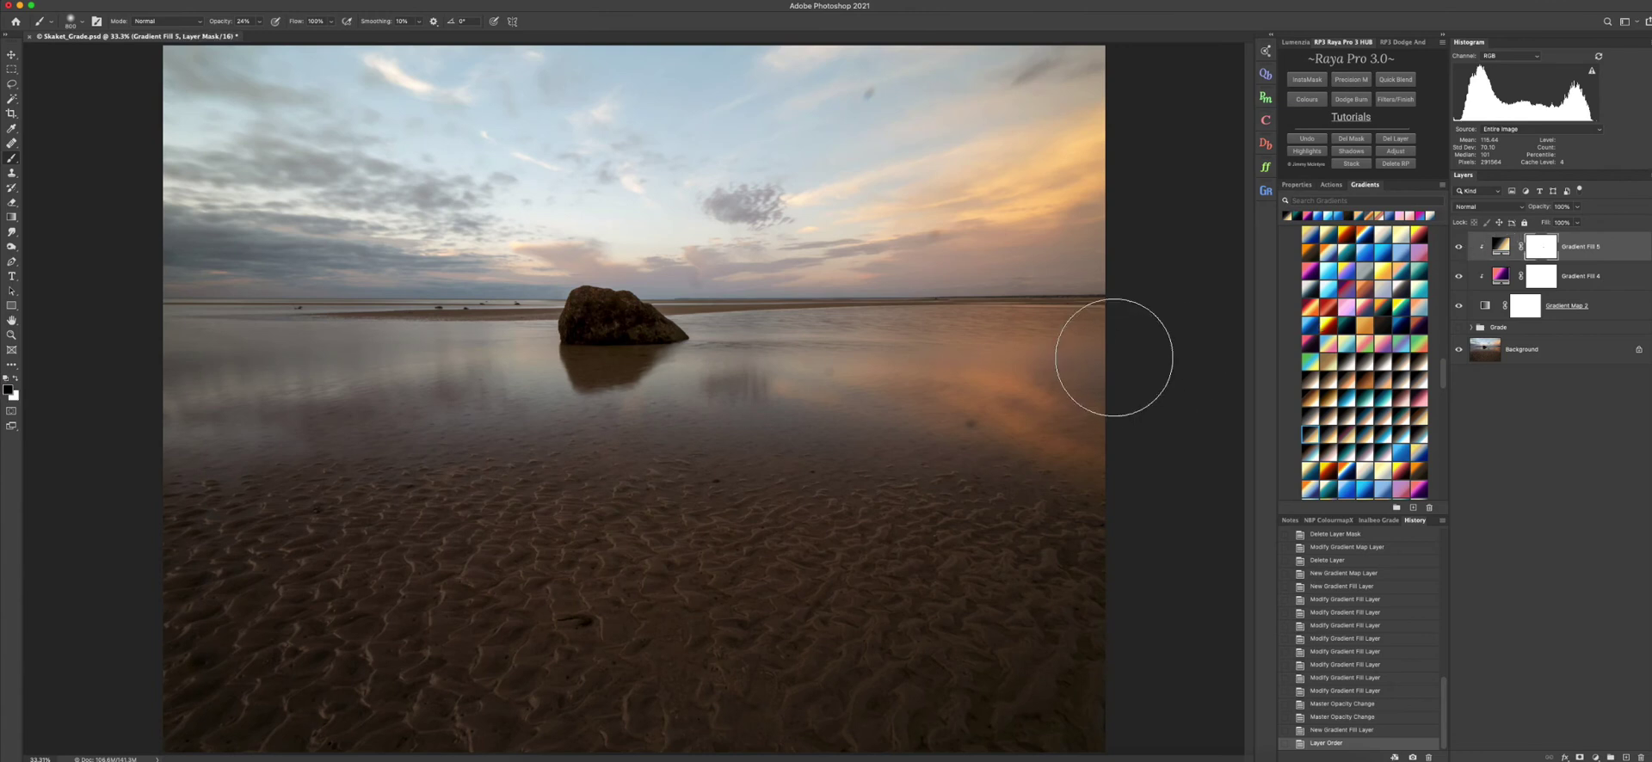
{"action": "left_click", "coordinate": [261, 23]}
{"action": "left_click", "coordinate": [290, 36]}
{"action": "mouse_move", "coordinate": [266, 287]}
{"action": "left_mouse_down"}
{"action": "mouse_move", "coordinate": [680, 447]}
{"action": "mouse_move", "coordinate": [270, 516]}
{"action": "mouse_move", "coordinate": [425, 627]}
{"action": "mouse_move", "coordinate": [110, 701]}
{"action": "left_mouse_up"}
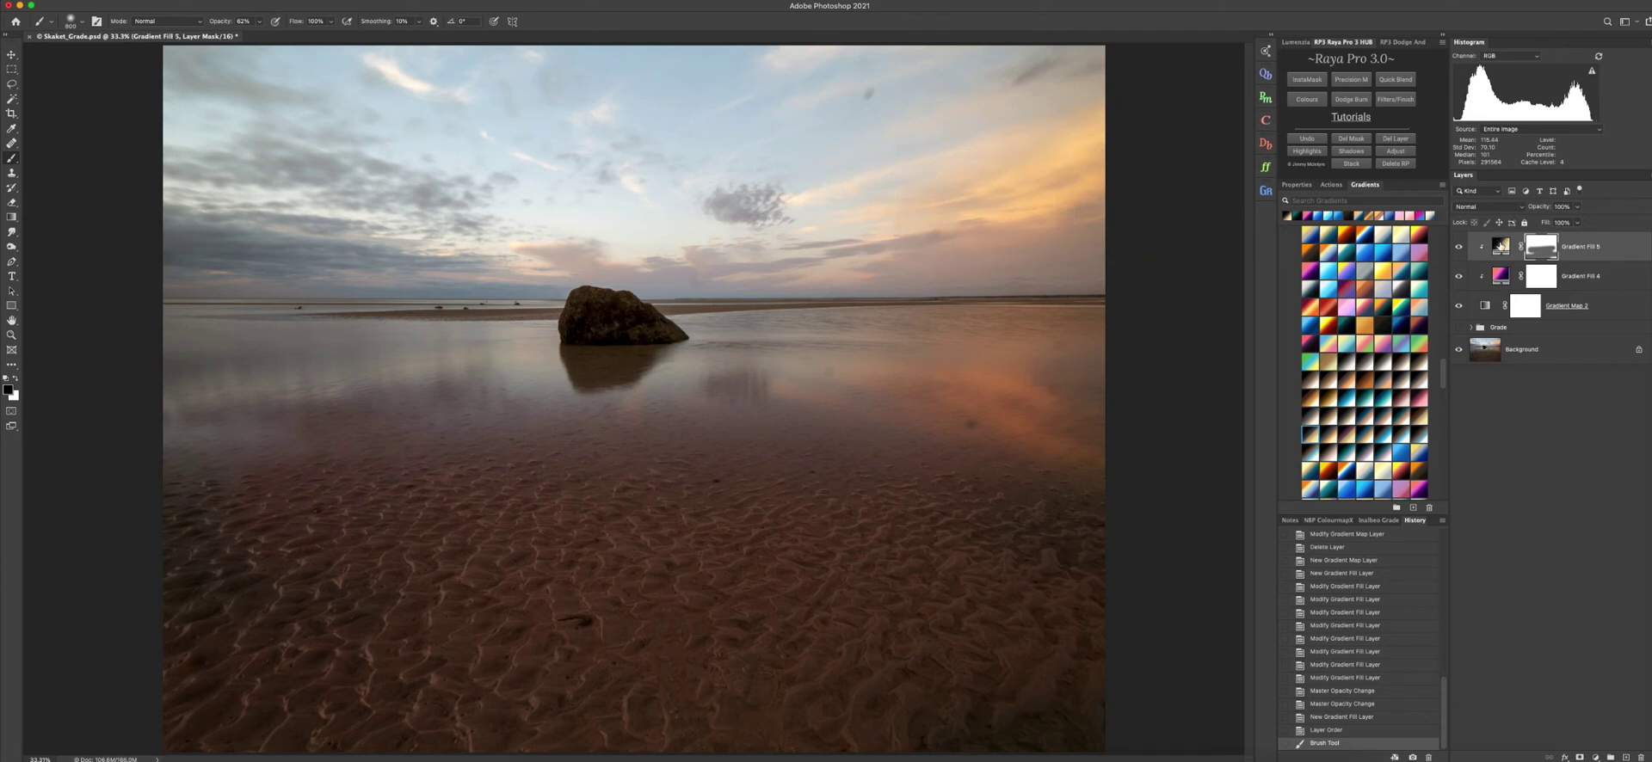
- Hide Gradient Fill 5, and add a green-to-orange gradient fill clipped to Gradient Map 2 at the top of the clipped layers
{"action": "left_click", "coordinate": [1459, 249]}
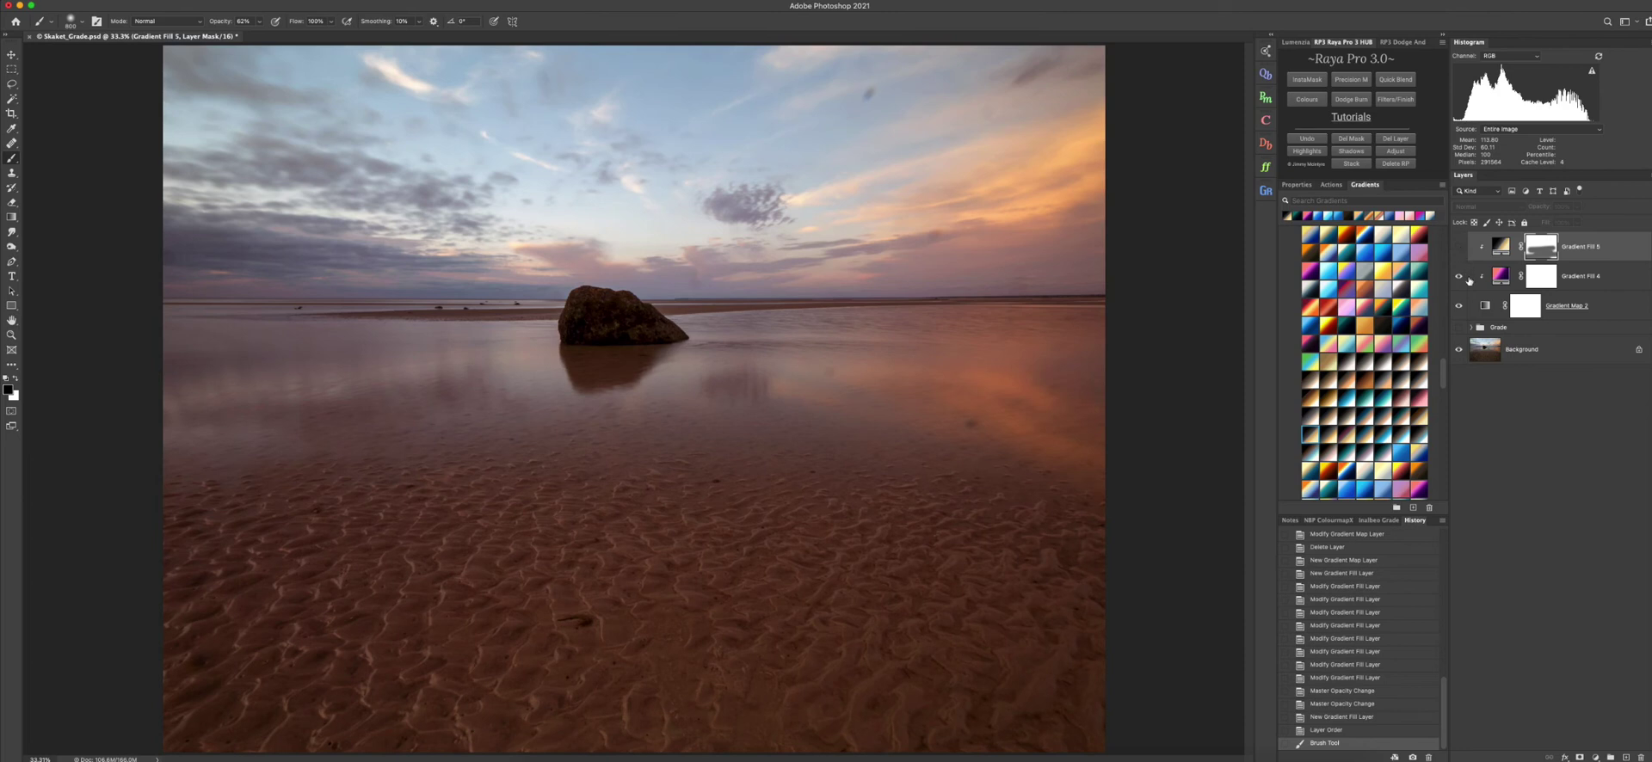
{"action": "left_click", "coordinate": [1484, 307]}
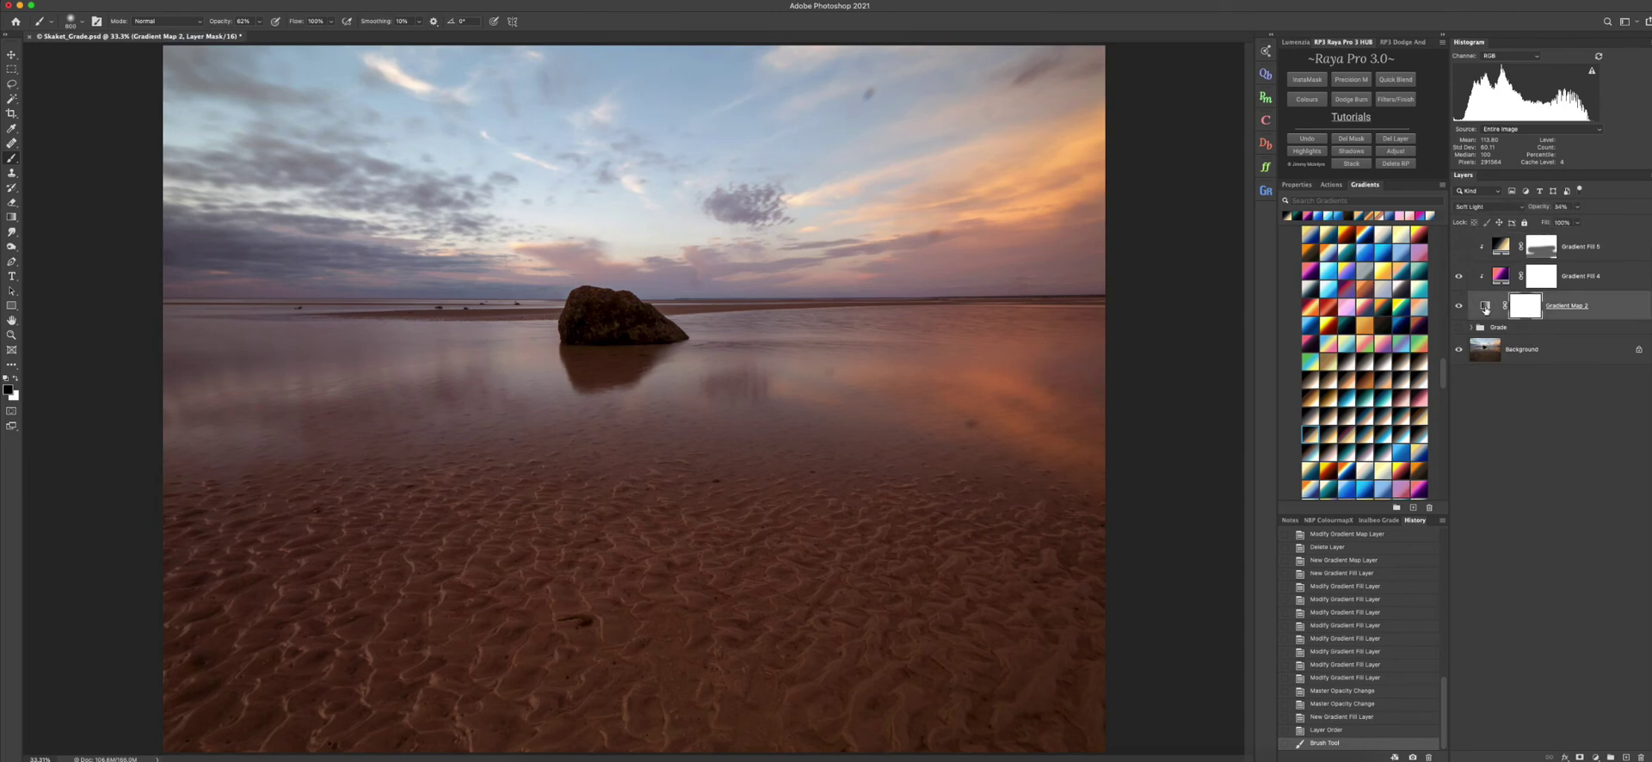
{"action": "left_click", "coordinate": [1425, 347]}
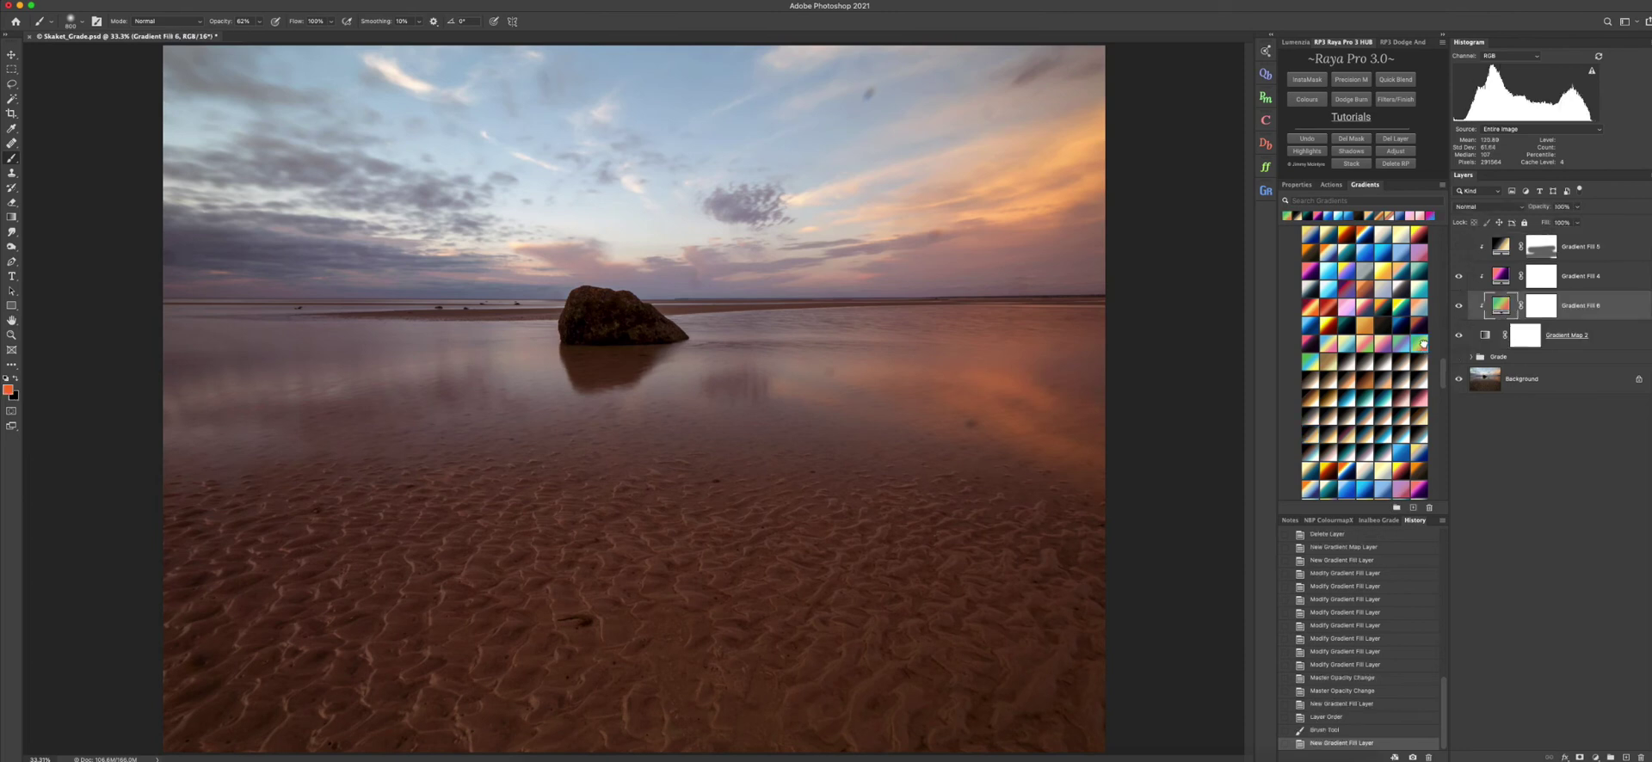
{"action": "left_click_drag", "start_coordinate": [1493, 312], "coordinate": [1472, 247]}
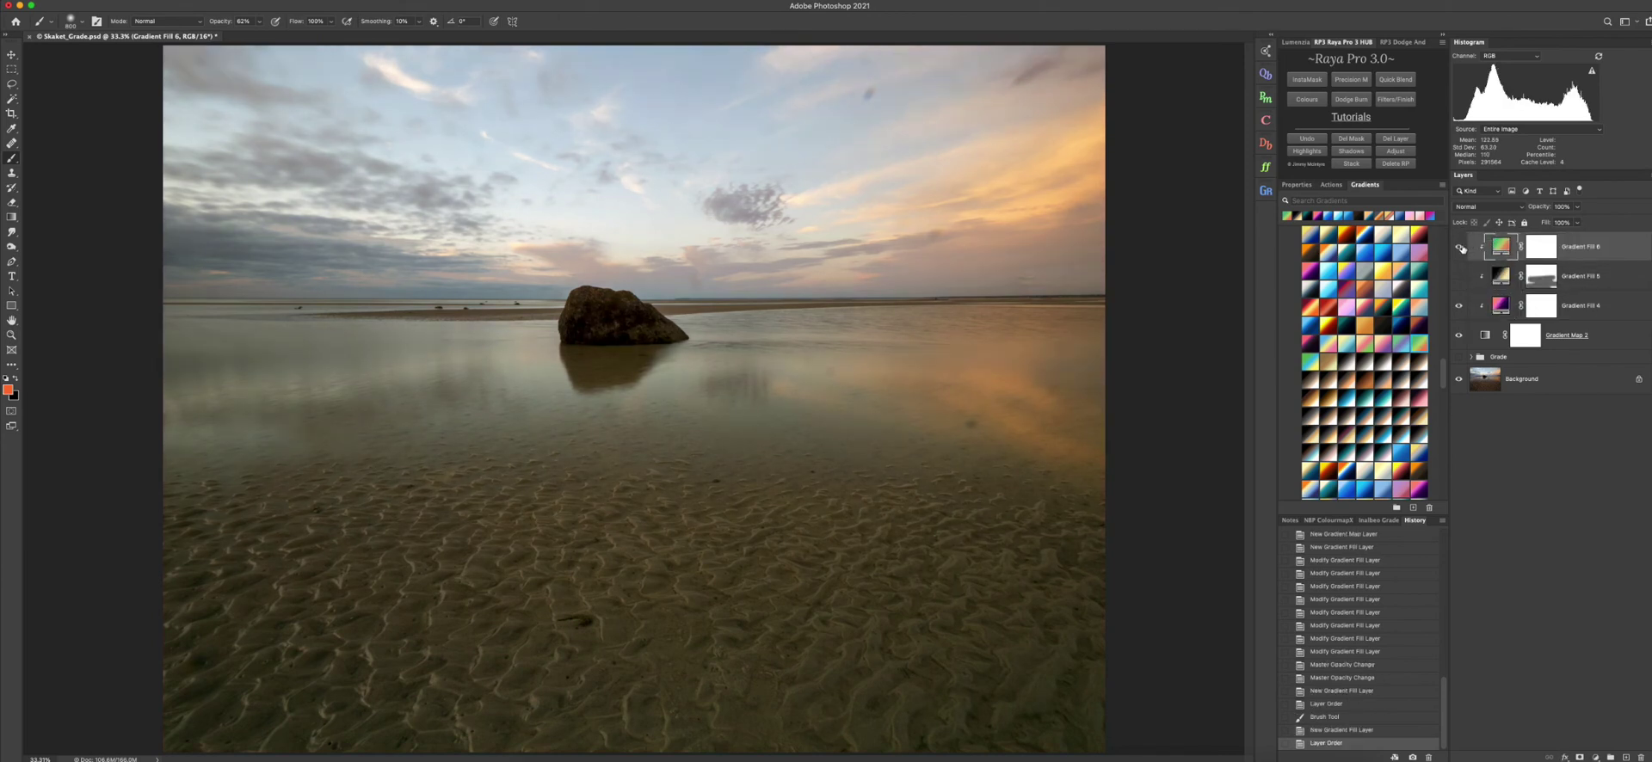
- Try a black, red and yellow preset on Gradient Fill 6, and replace it with the golden-orange preset
{"action": "left_click", "coordinate": [1460, 248]}
{"action": "left_click", "coordinate": [1460, 248]}
{"action": "scroll", "coordinate": [1394, 433], "scroll_direction": "up", "scroll_amount": 5}
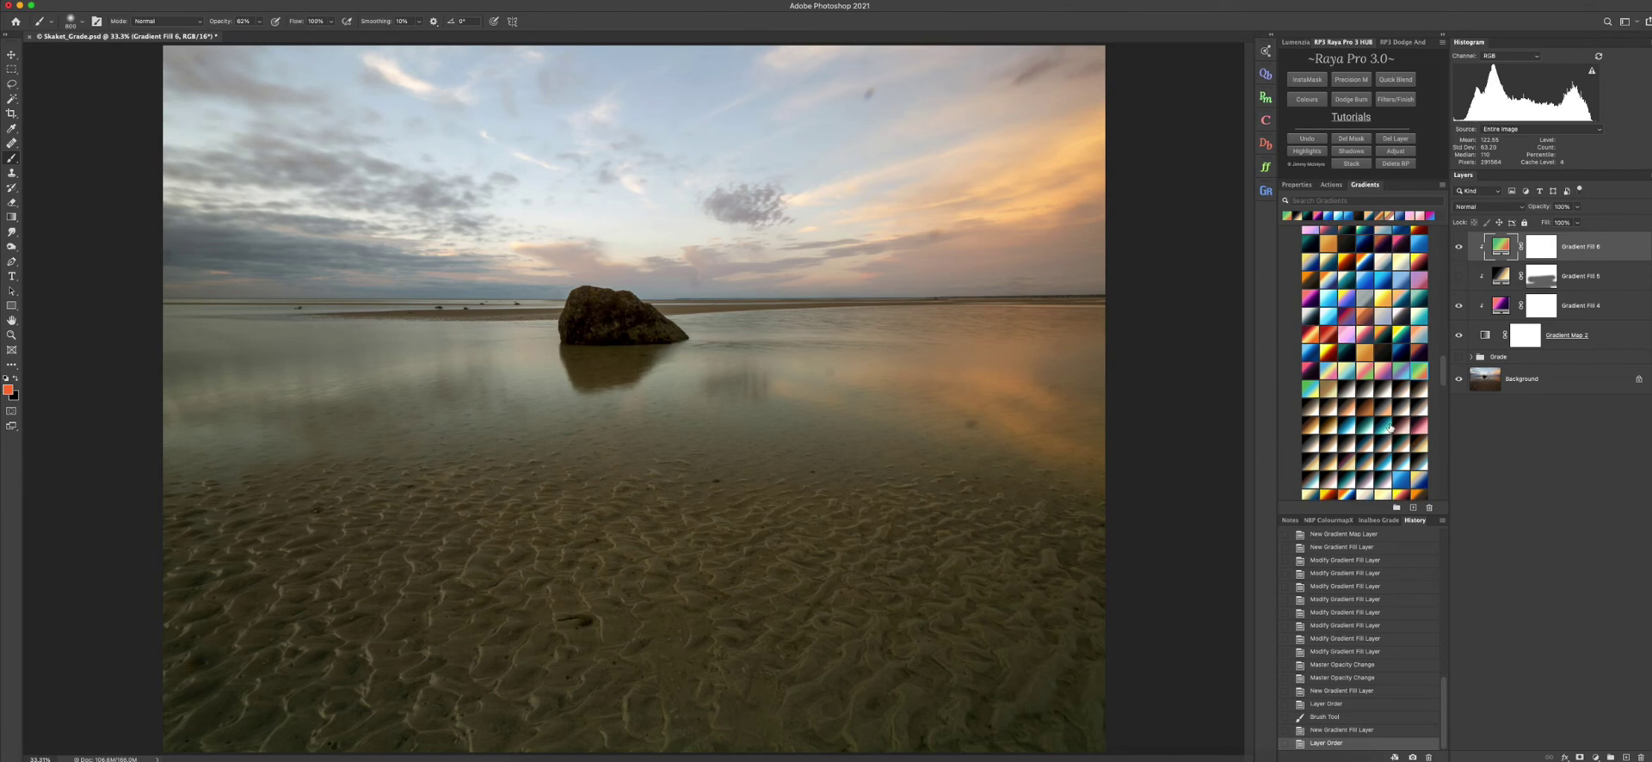
{"action": "scroll", "coordinate": [1377, 340], "scroll_direction": "up", "scroll_amount": 3}
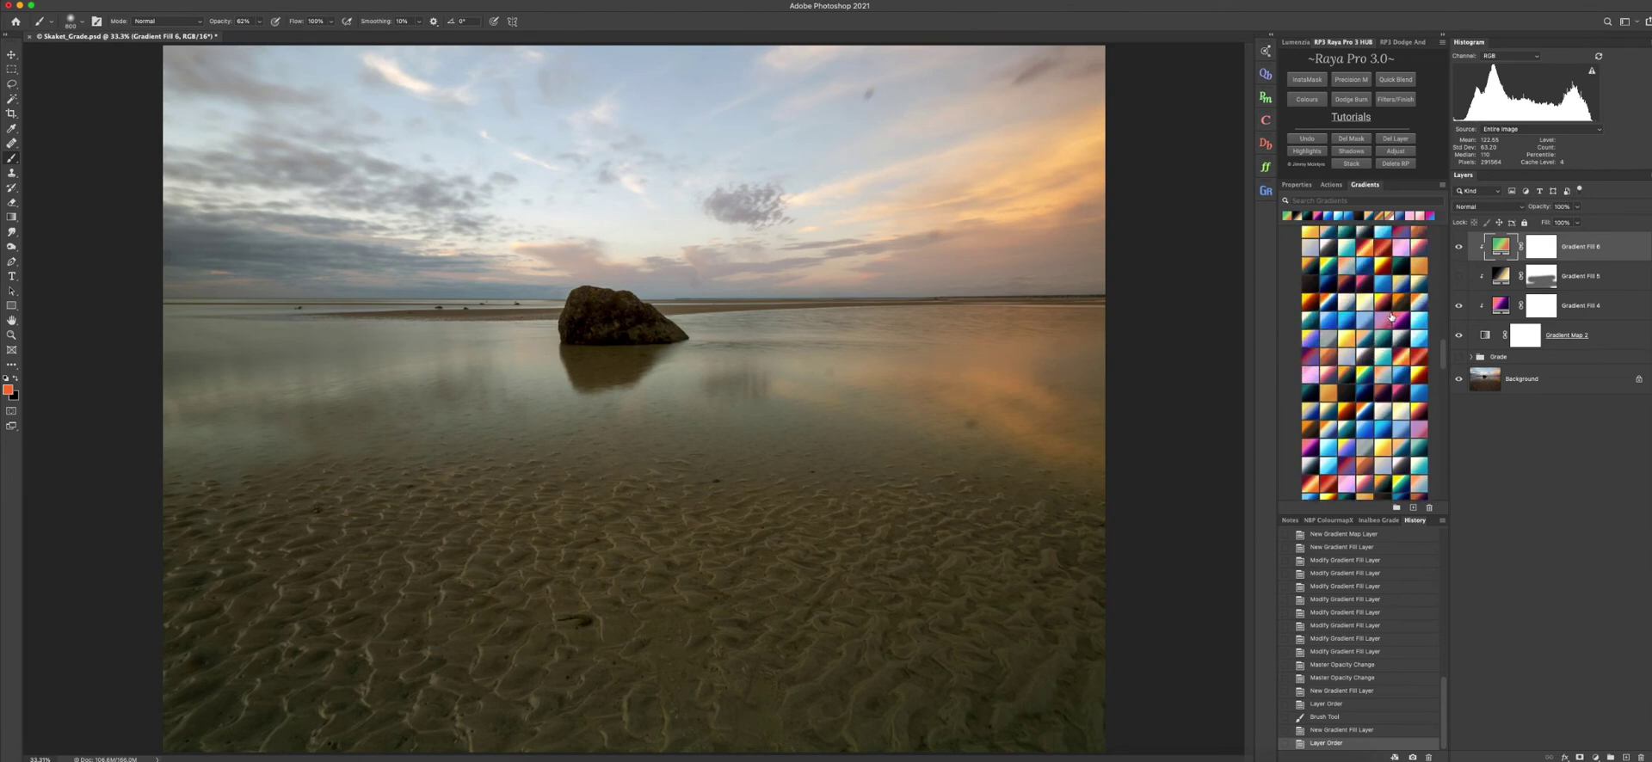
{"action": "scroll", "coordinate": [1391, 317], "scroll_direction": "up", "scroll_amount": 4}
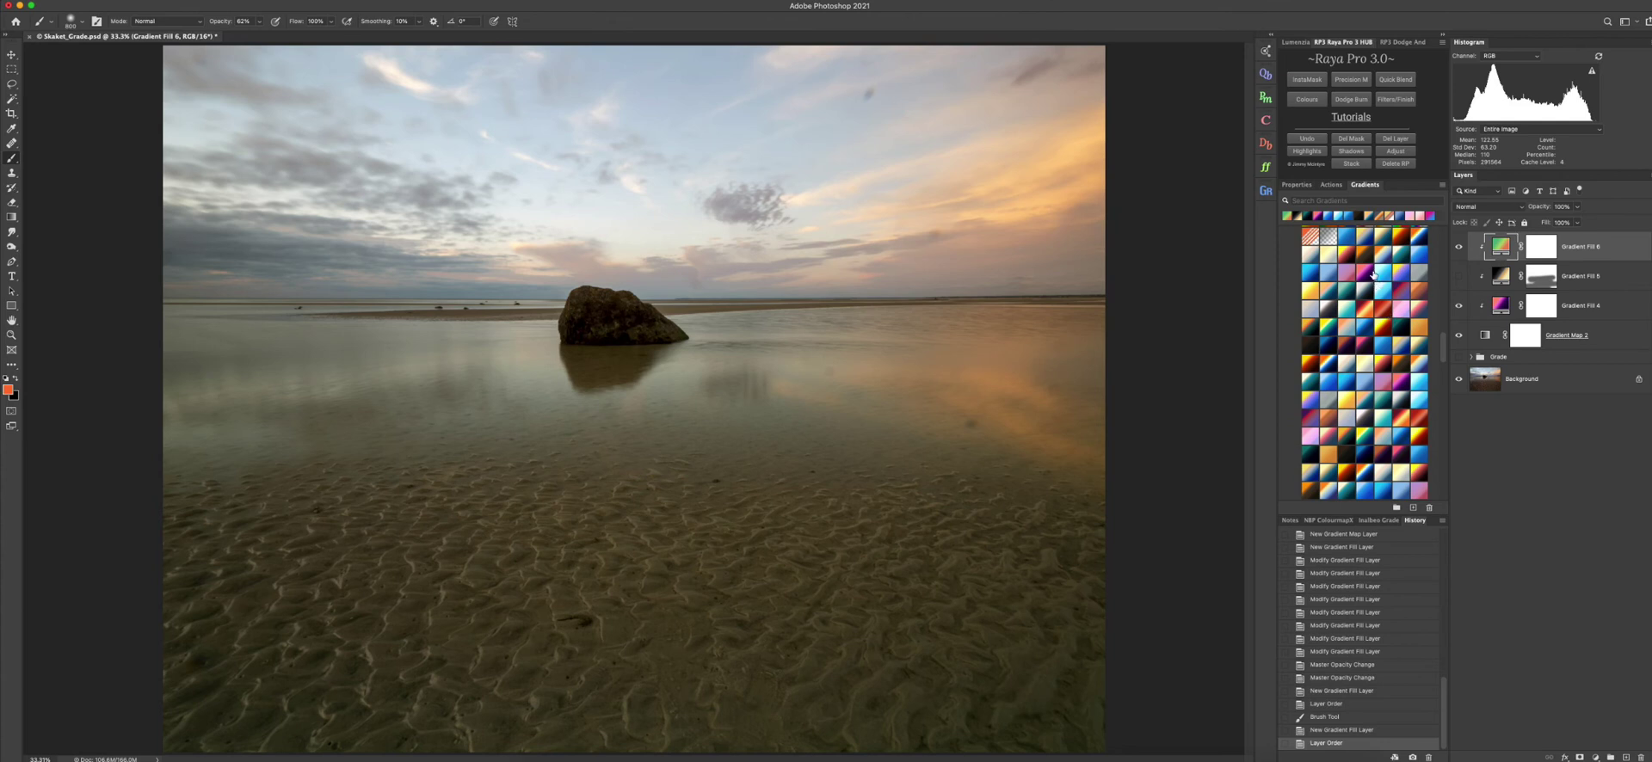
{"action": "left_click", "coordinate": [1348, 256]}
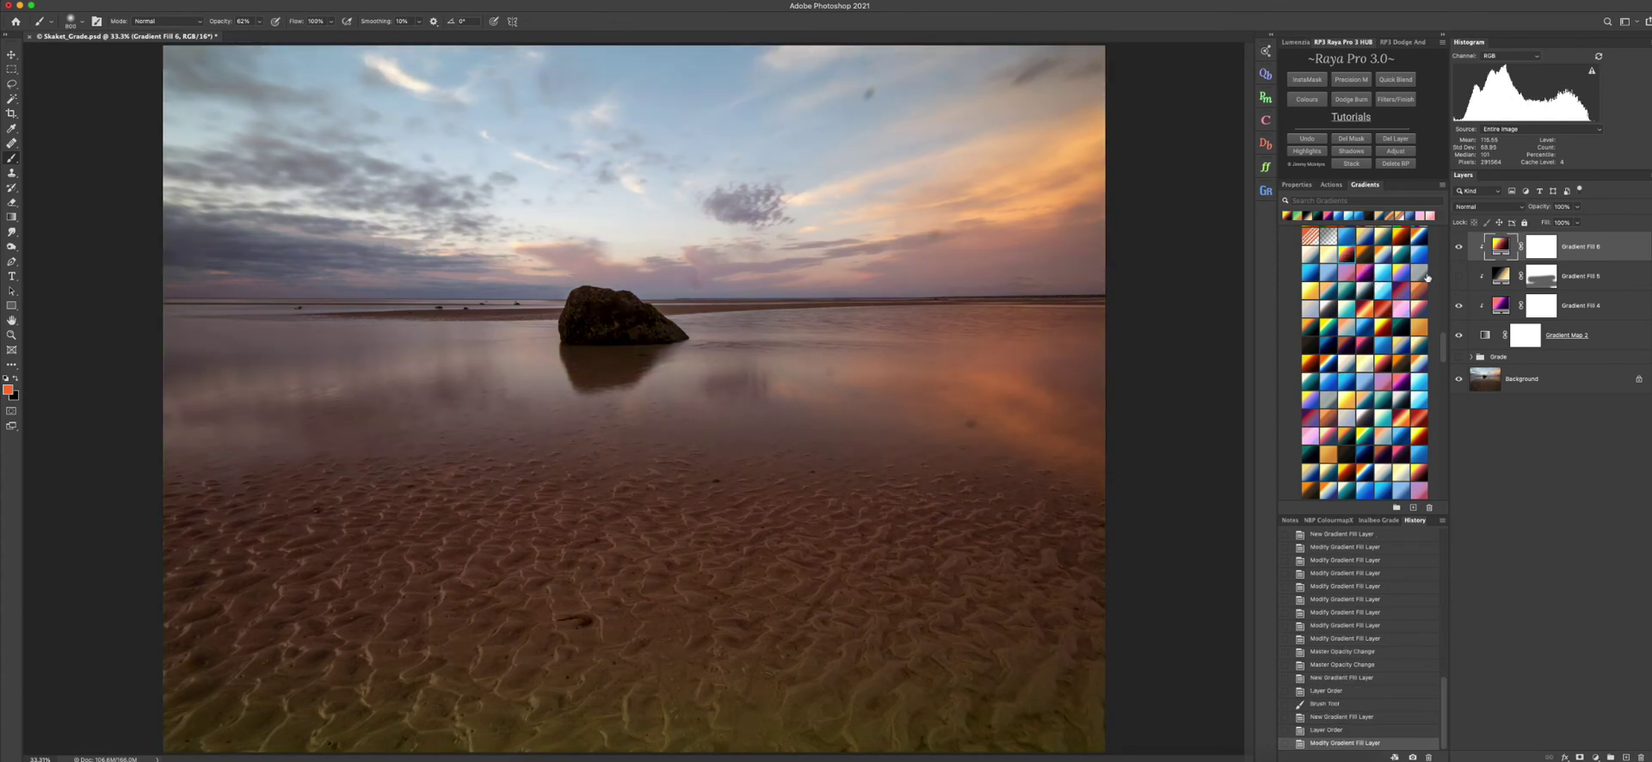
{"action": "scroll", "coordinate": [1373, 289], "scroll_direction": "up", "scroll_amount": 5}
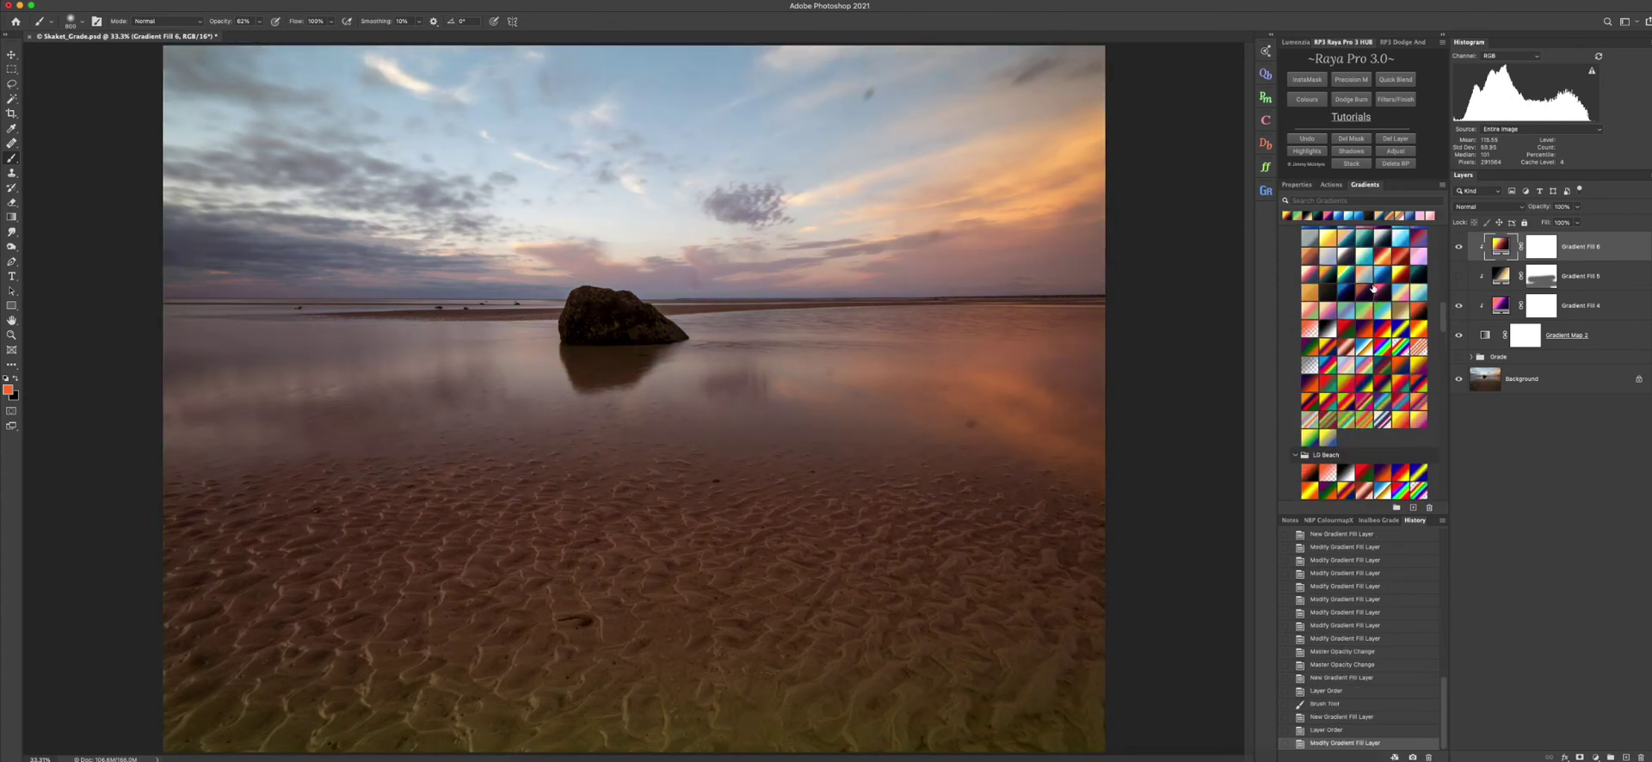
{"action": "left_click", "coordinate": [1315, 296]}
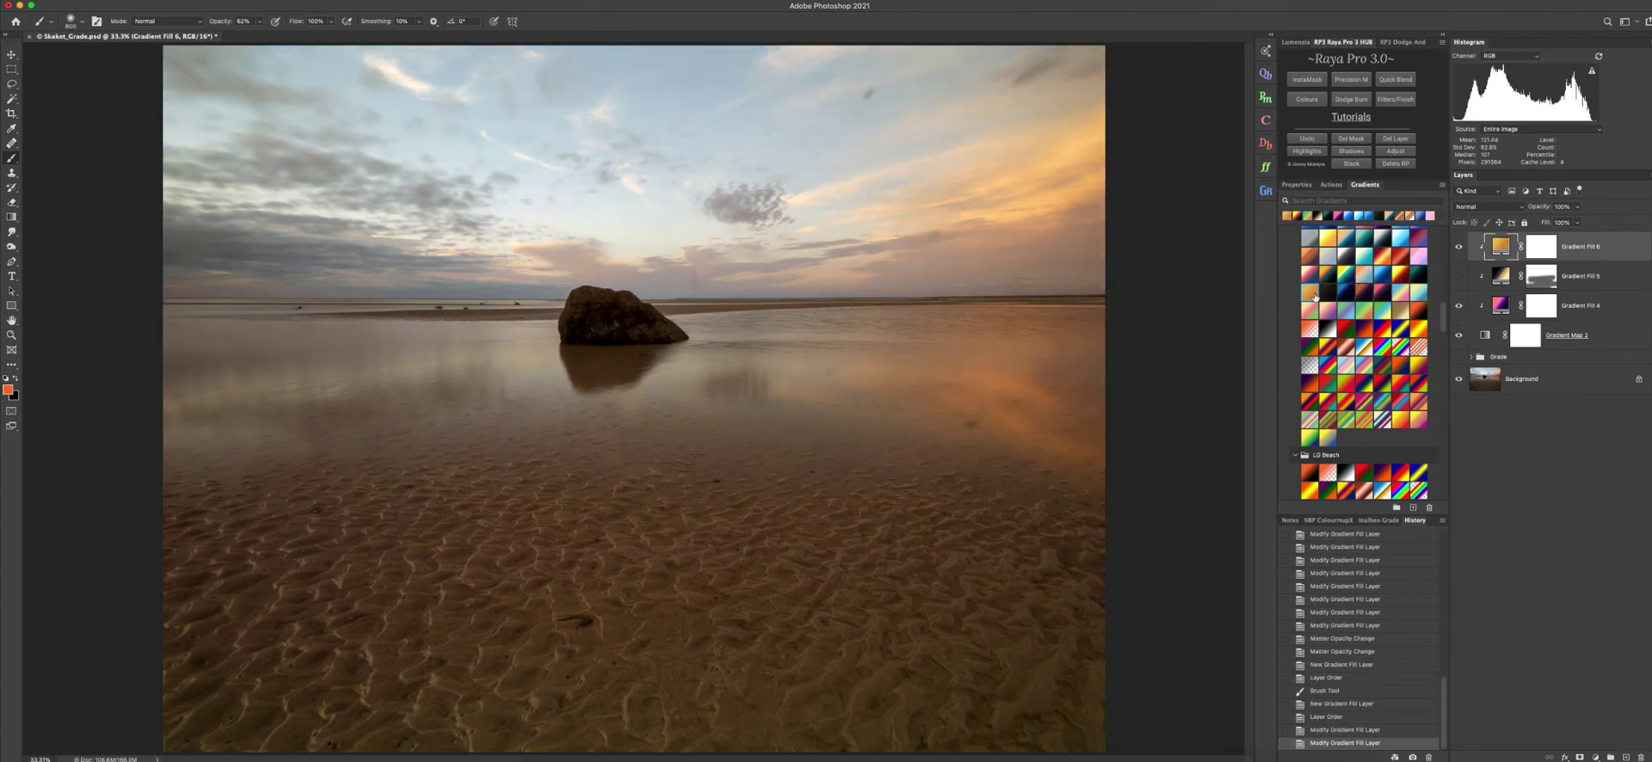
- Turn Gradient Fill 5 back on, compare the image with and without Gradient Fill 6, and set Gradient Fill 6's opacity to 77%
{"action": "left_click", "coordinate": [1461, 254]}
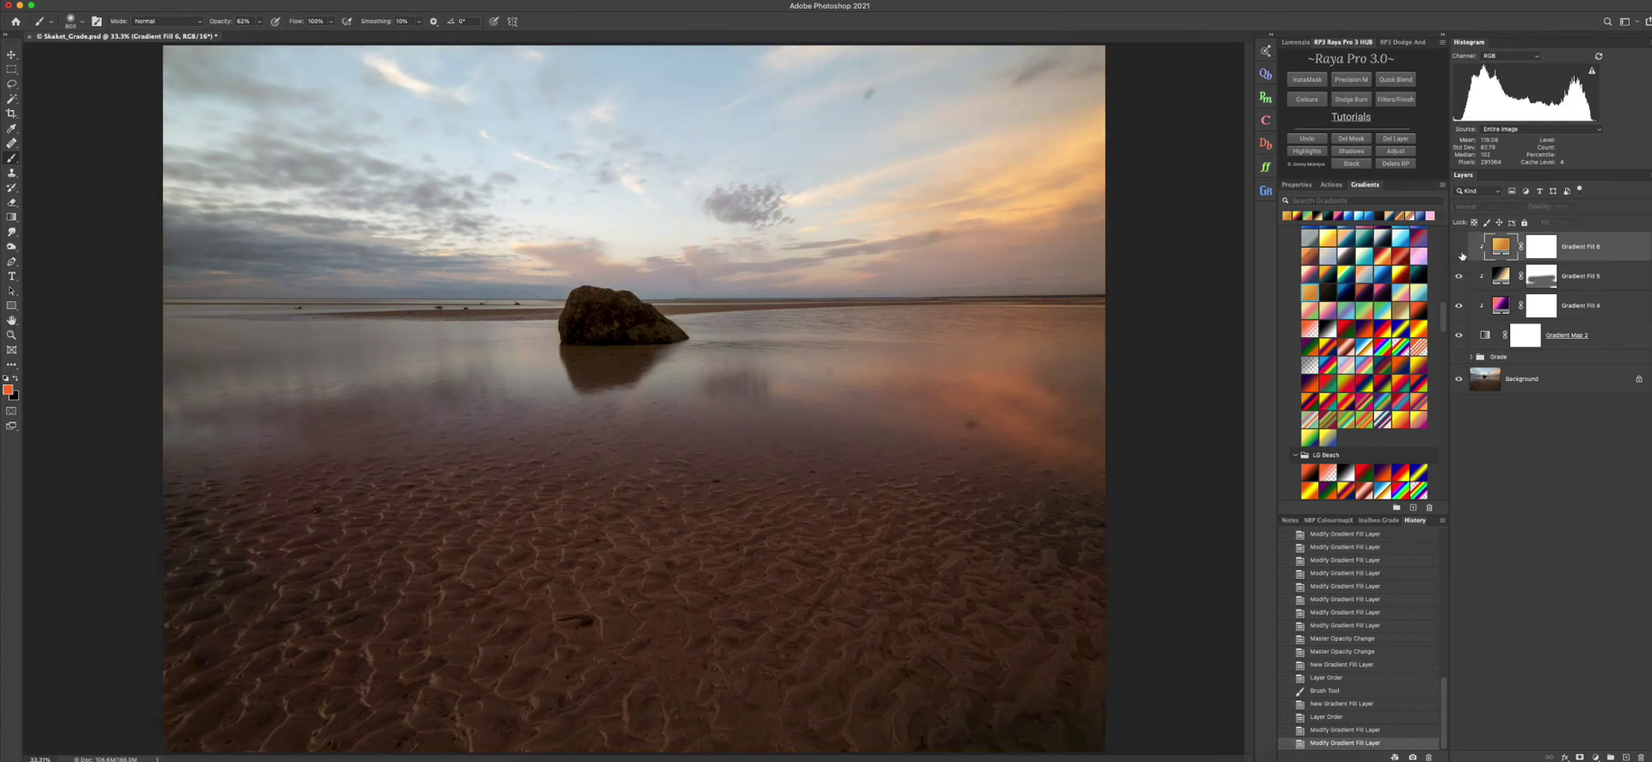
{"action": "left_click", "coordinate": [1461, 251]}
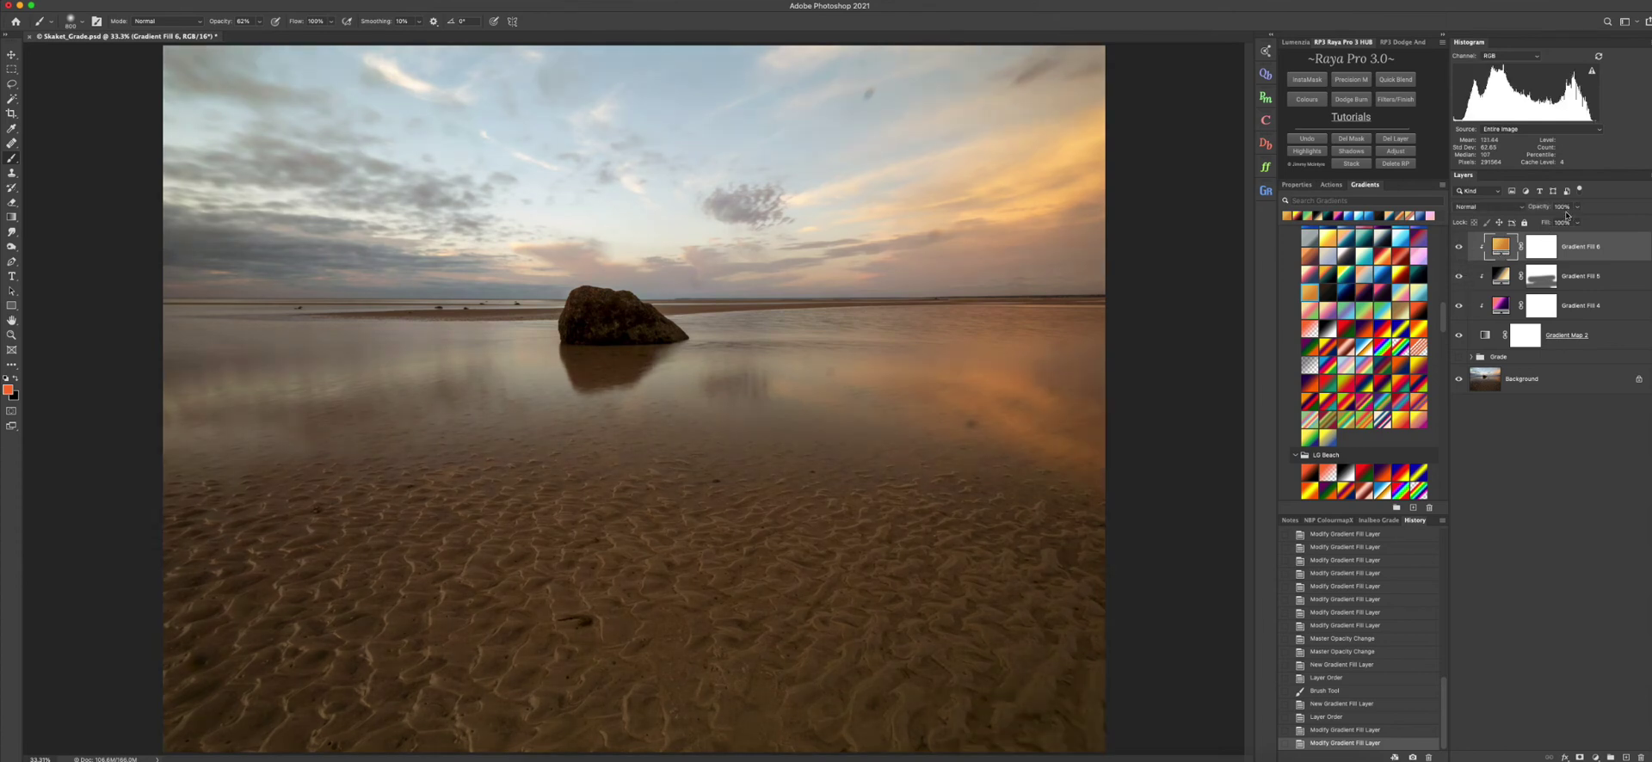
{"action": "left_click", "coordinate": [1577, 208]}
{"action": "left_click_drag", "start_coordinate": [1578, 222], "coordinate": [1566, 222]}
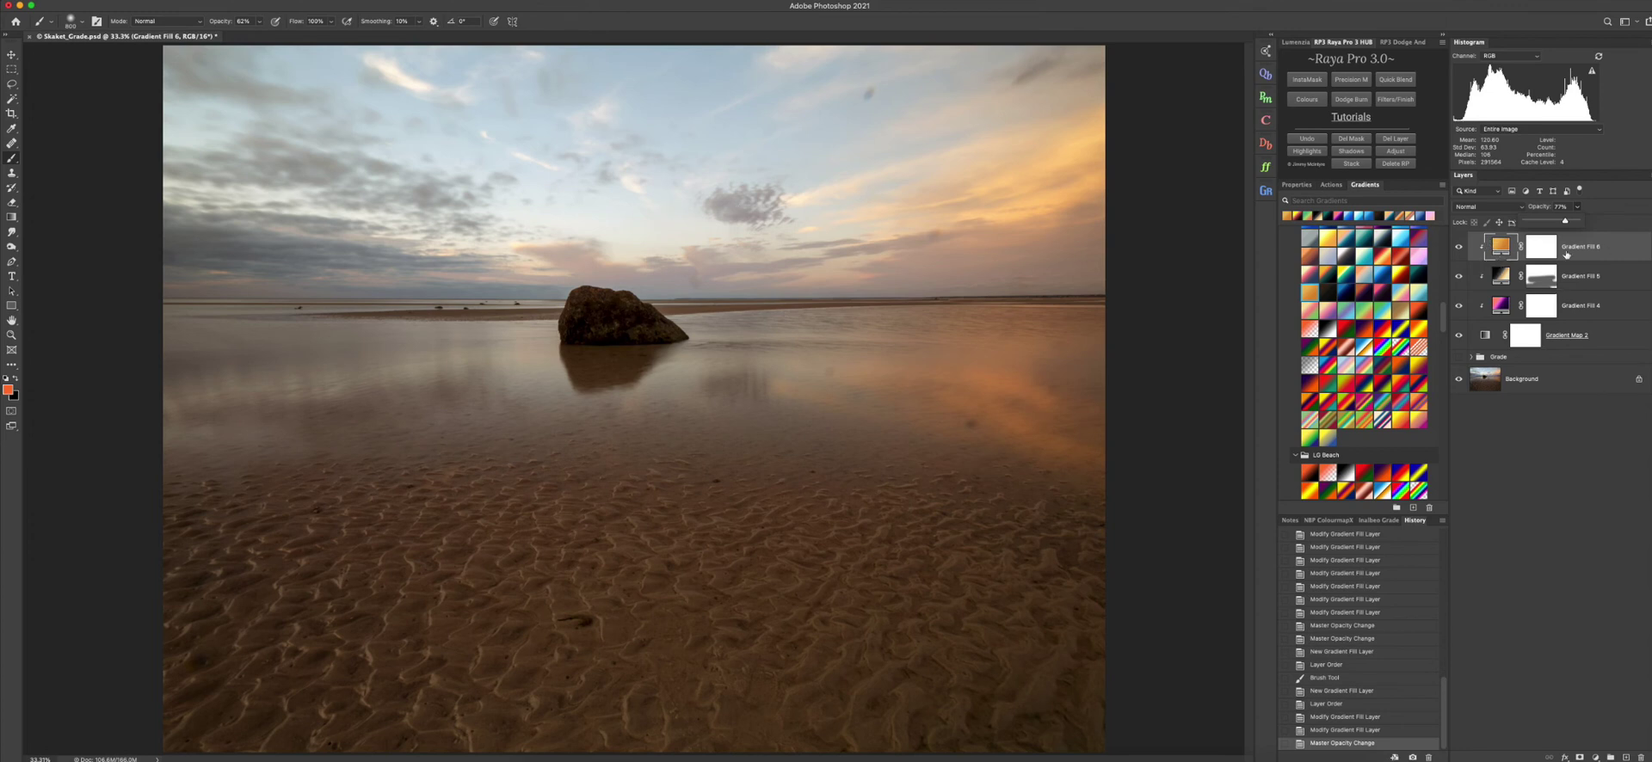
- Paint black in broad strokes across the sky on the Gradient Fill 6 layer mask
{"action": "left_click", "coordinate": [1542, 248]}
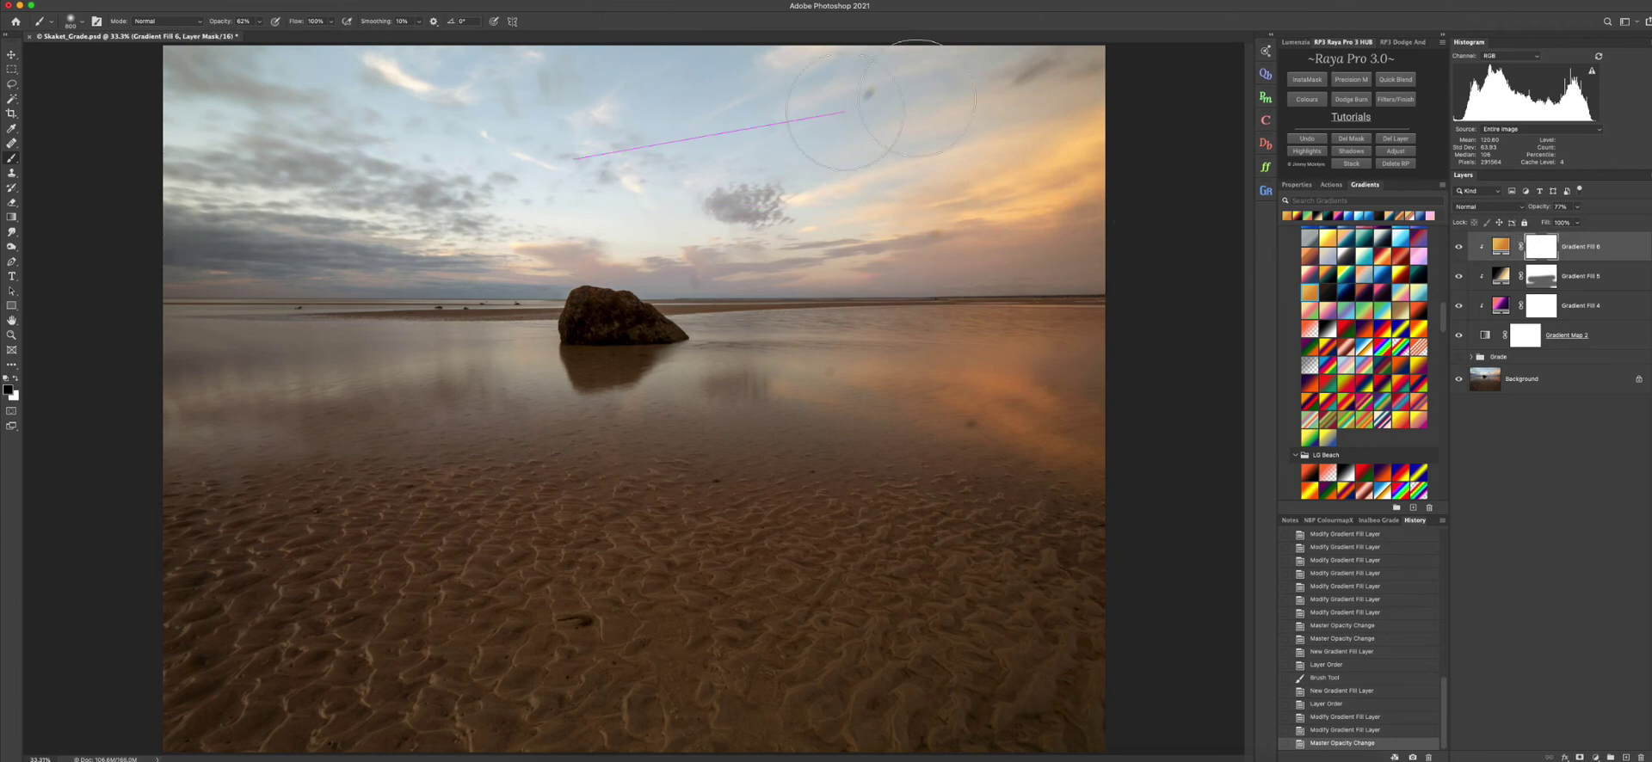
{"action": "left_click_drag", "start_coordinate": [460, 202], "coordinate": [914, 185]}
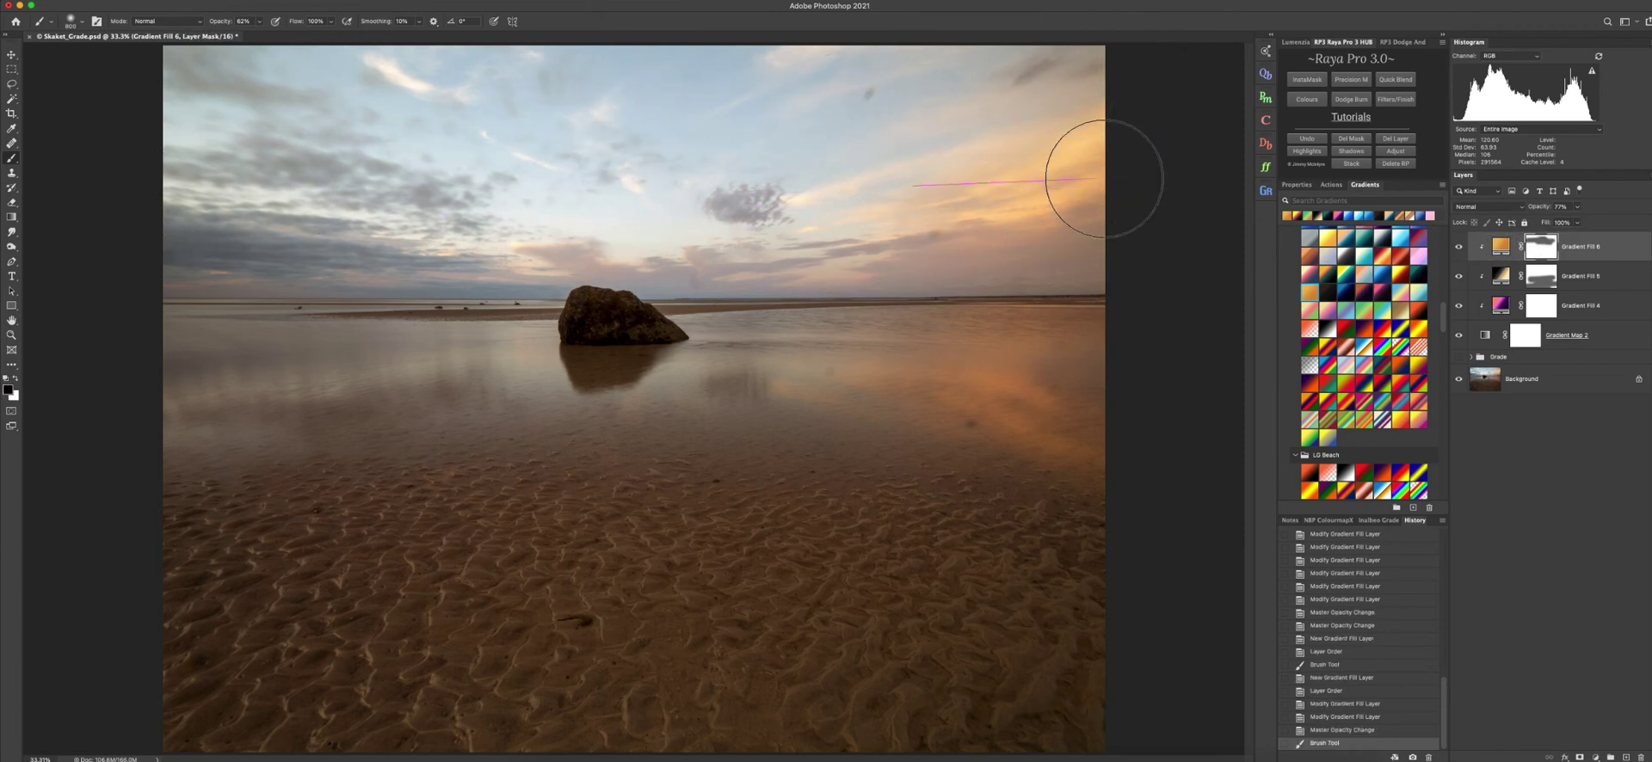
{"action": "mouse_move", "coordinate": [1105, 179]}
{"action": "left_mouse_down"}
{"action": "mouse_move", "coordinate": [713, 193]}
{"action": "mouse_move", "coordinate": [102, 180]}
{"action": "mouse_move", "coordinate": [621, 133]}
{"action": "mouse_move", "coordinate": [674, 144]}
{"action": "left_mouse_up"}
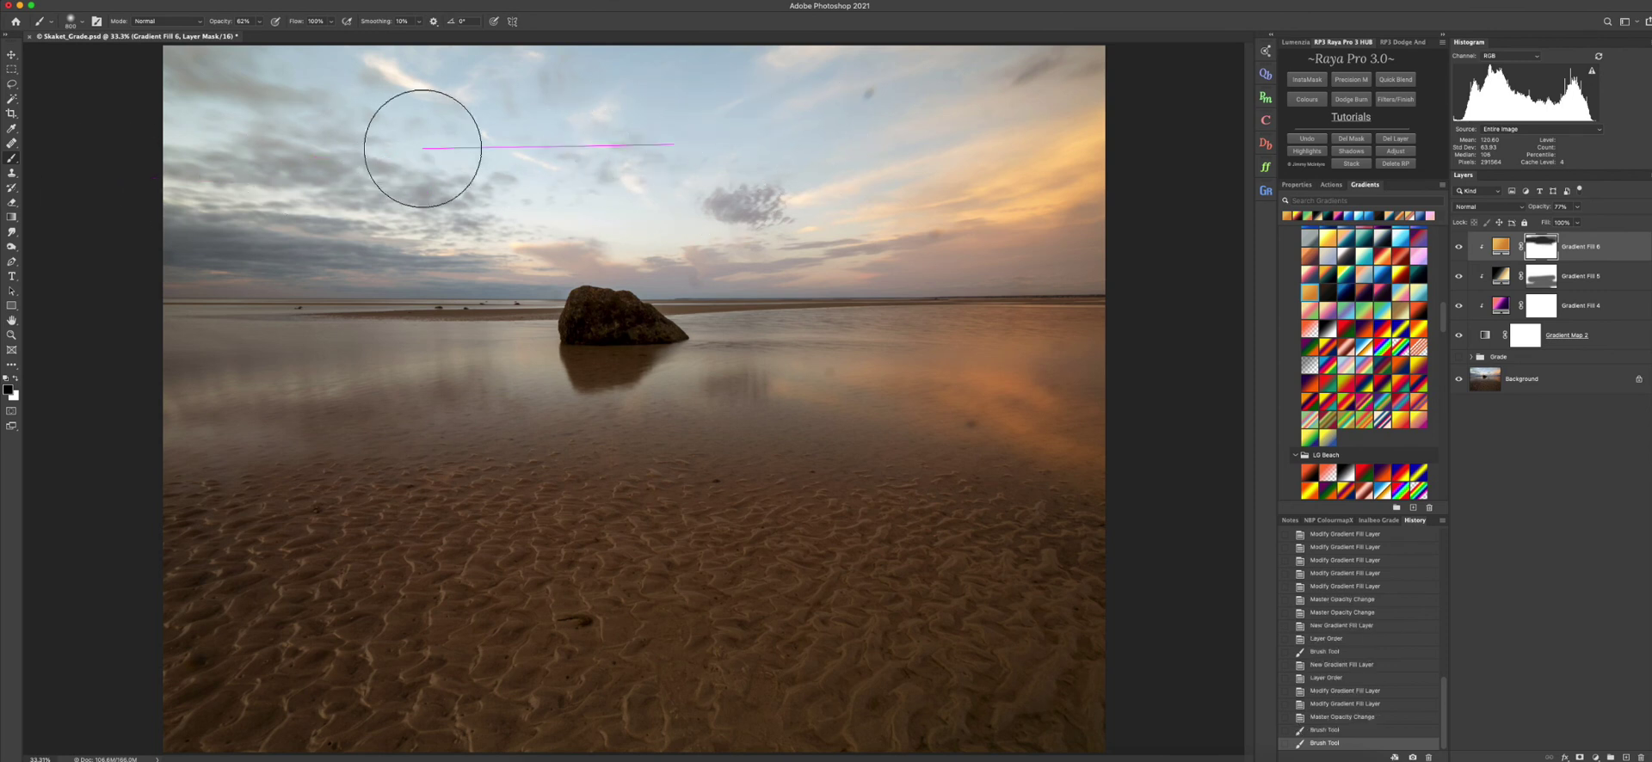
{"action": "mouse_move", "coordinate": [423, 148]}
{"action": "left_mouse_down"}
{"action": "mouse_move", "coordinate": [597, 147]}
{"action": "mouse_move", "coordinate": [431, 155]}
{"action": "mouse_move", "coordinate": [749, 203]}
{"action": "mouse_move", "coordinate": [908, 202]}
{"action": "left_mouse_up"}
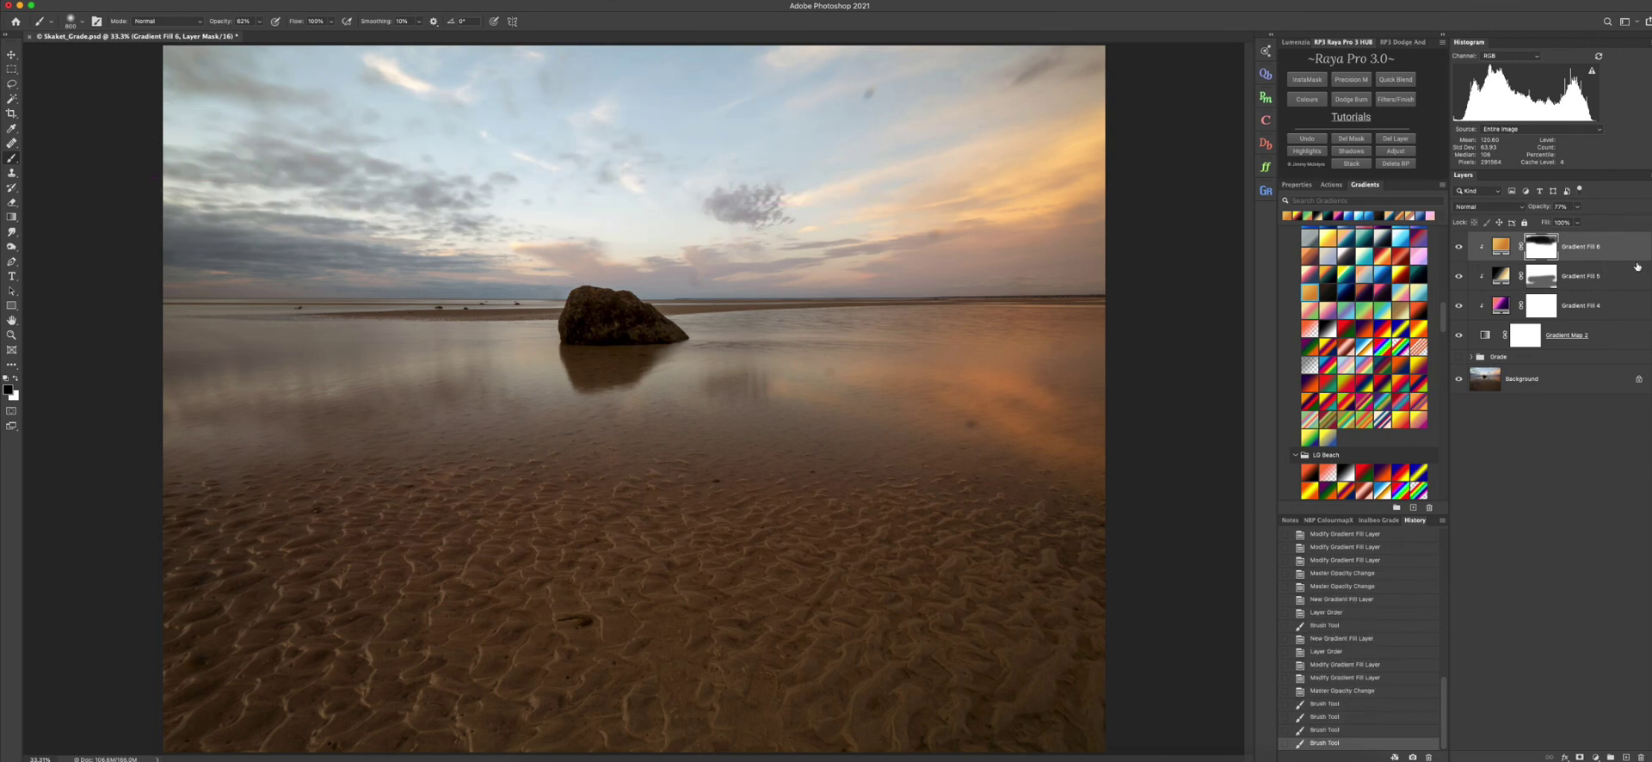
- Select the whole canvas and clear the Gradient Fill 5 layer mask to white
{"action": "left_click", "coordinate": [1533, 276]}
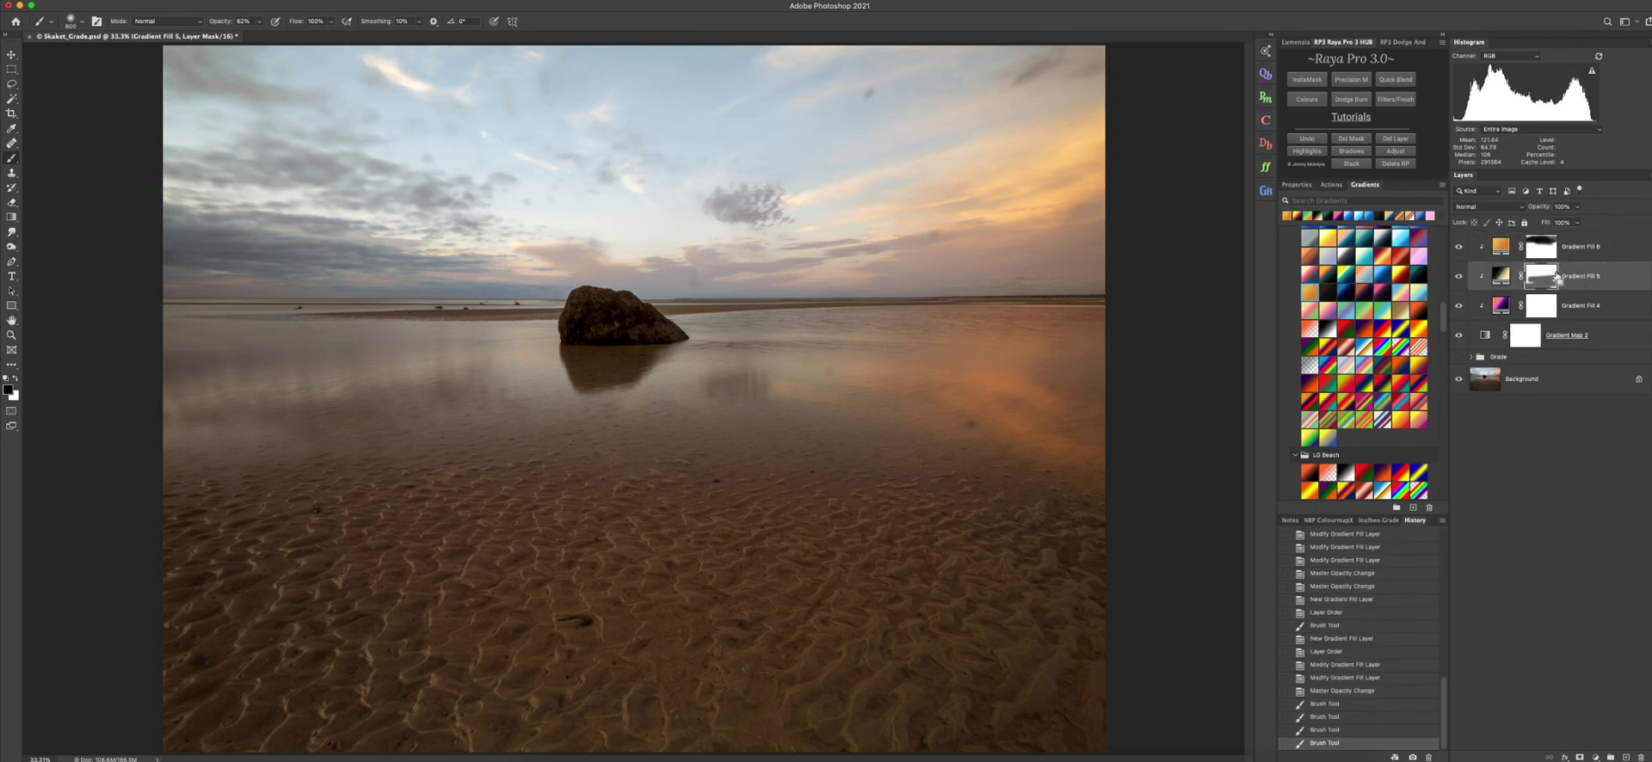
{"action": "key", "text": "ctrl+a"}
{"action": "key", "text": "Delete"}
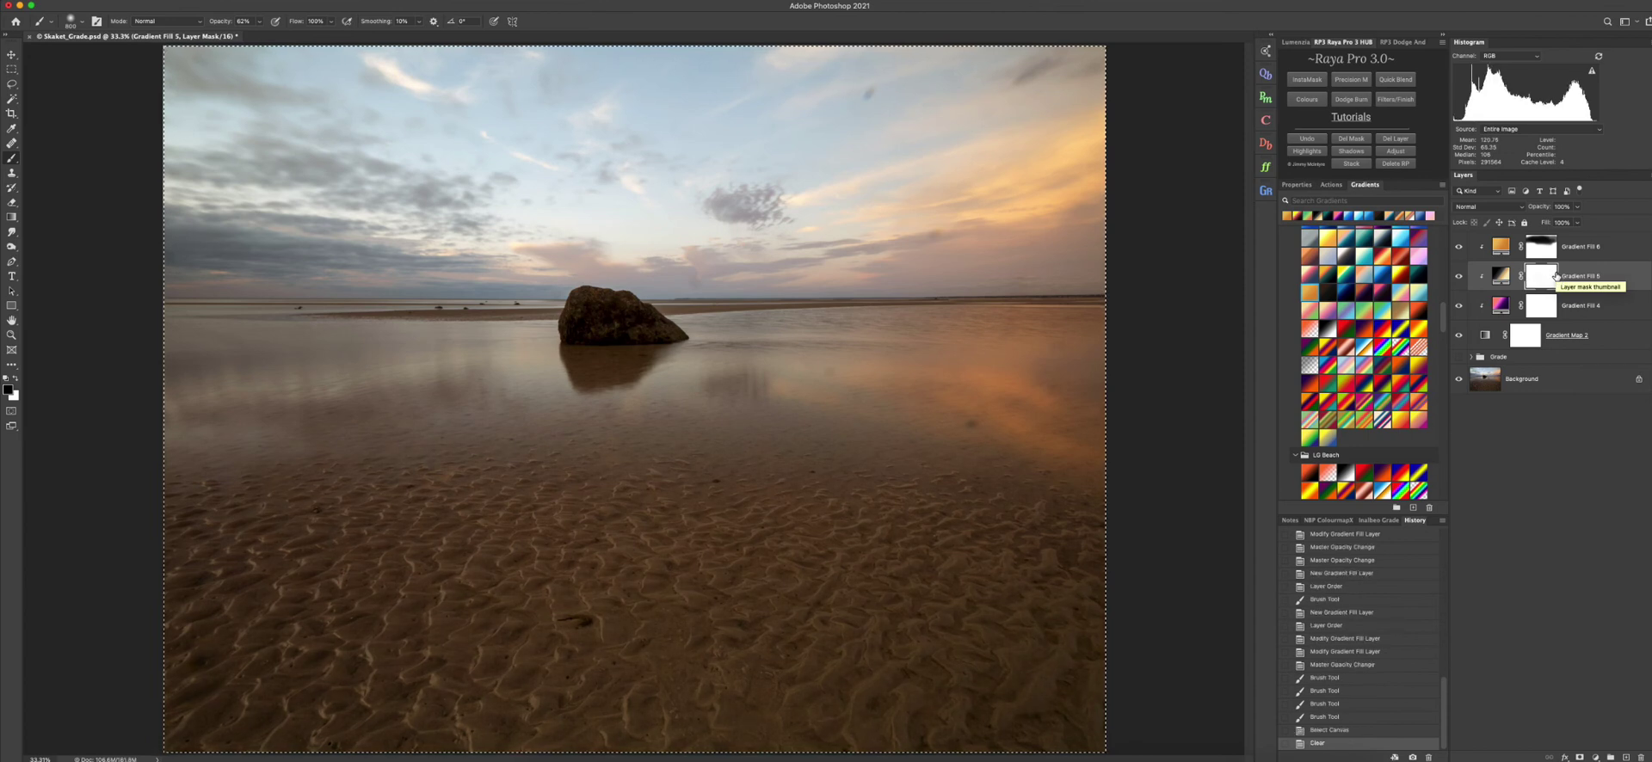
{"action": "left_click_drag", "start_coordinate": [1556, 276], "coordinate": [1566, 278]}
- Hide Gradient Fill 5 and move Gradient Fill 6 below it, directly above Gradient Fill 4, keeping Gradient Fill 6 visible
{"action": "left_click", "coordinate": [1459, 247]}
{"action": "left_click", "coordinate": [1502, 306]}
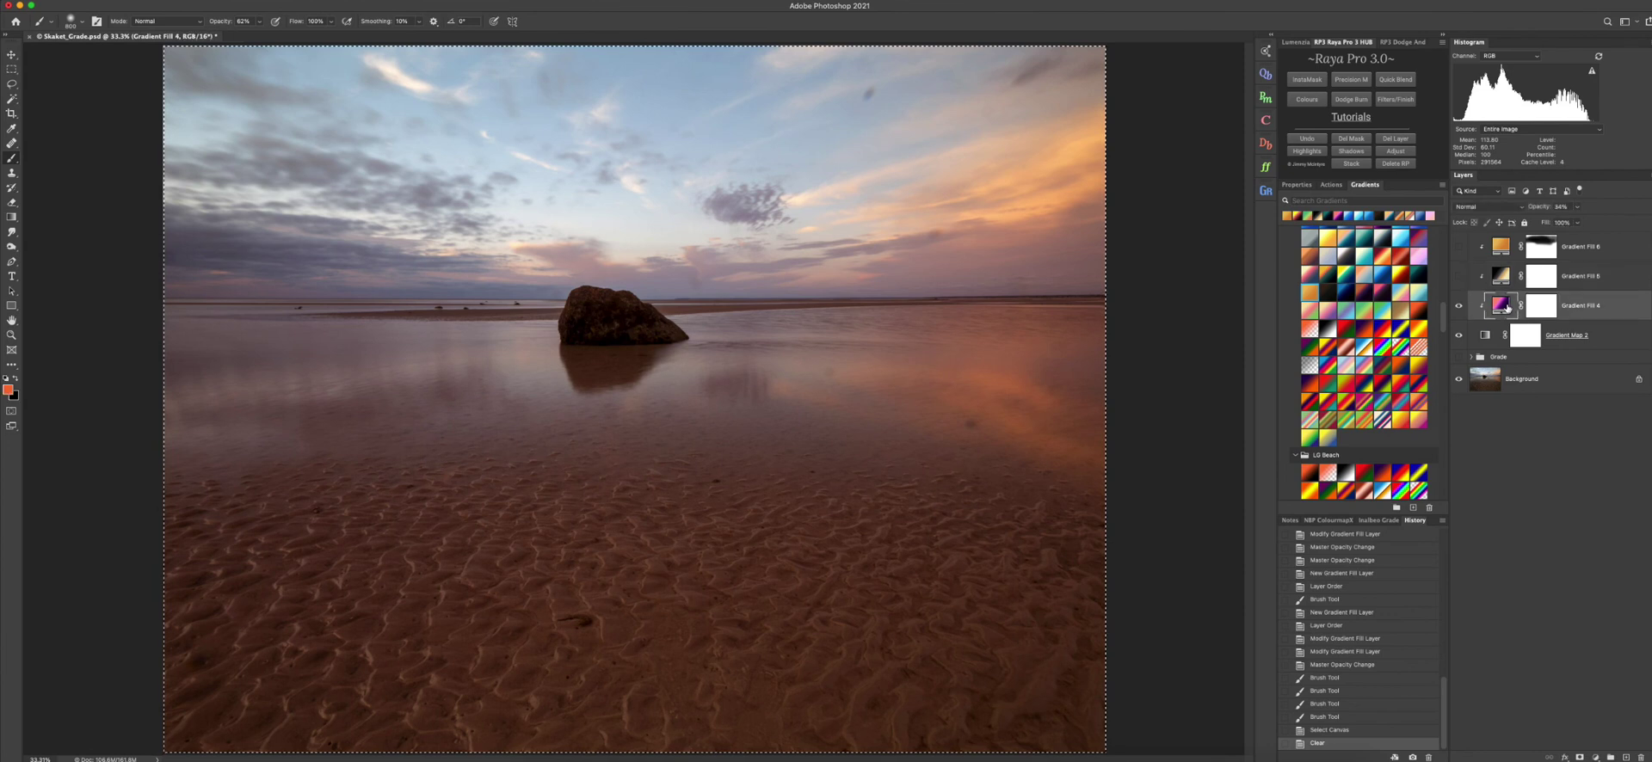
{"action": "left_click_drag", "start_coordinate": [1499, 247], "coordinate": [1485, 294]}
{"action": "left_click", "coordinate": [1459, 277]}
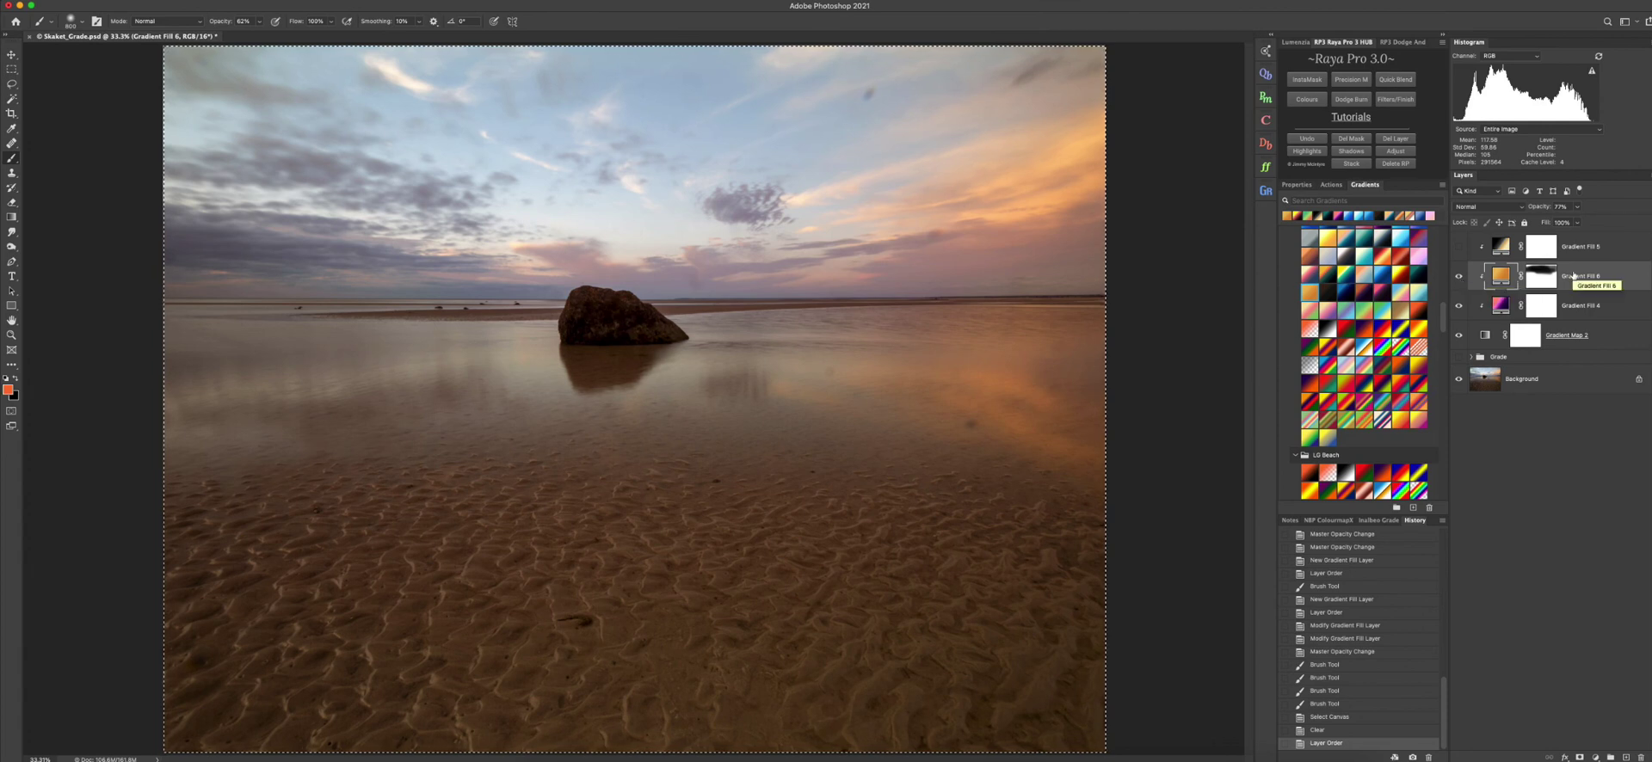
- Paint black across the lower sky just above the horizon on the Gradient Fill 6 layer mask
{"action": "key", "text": "super+backslash"}
{"action": "key", "text": "d"}
{"action": "left_click_drag", "start_coordinate": [1254, 239], "coordinate": [136, 250]}
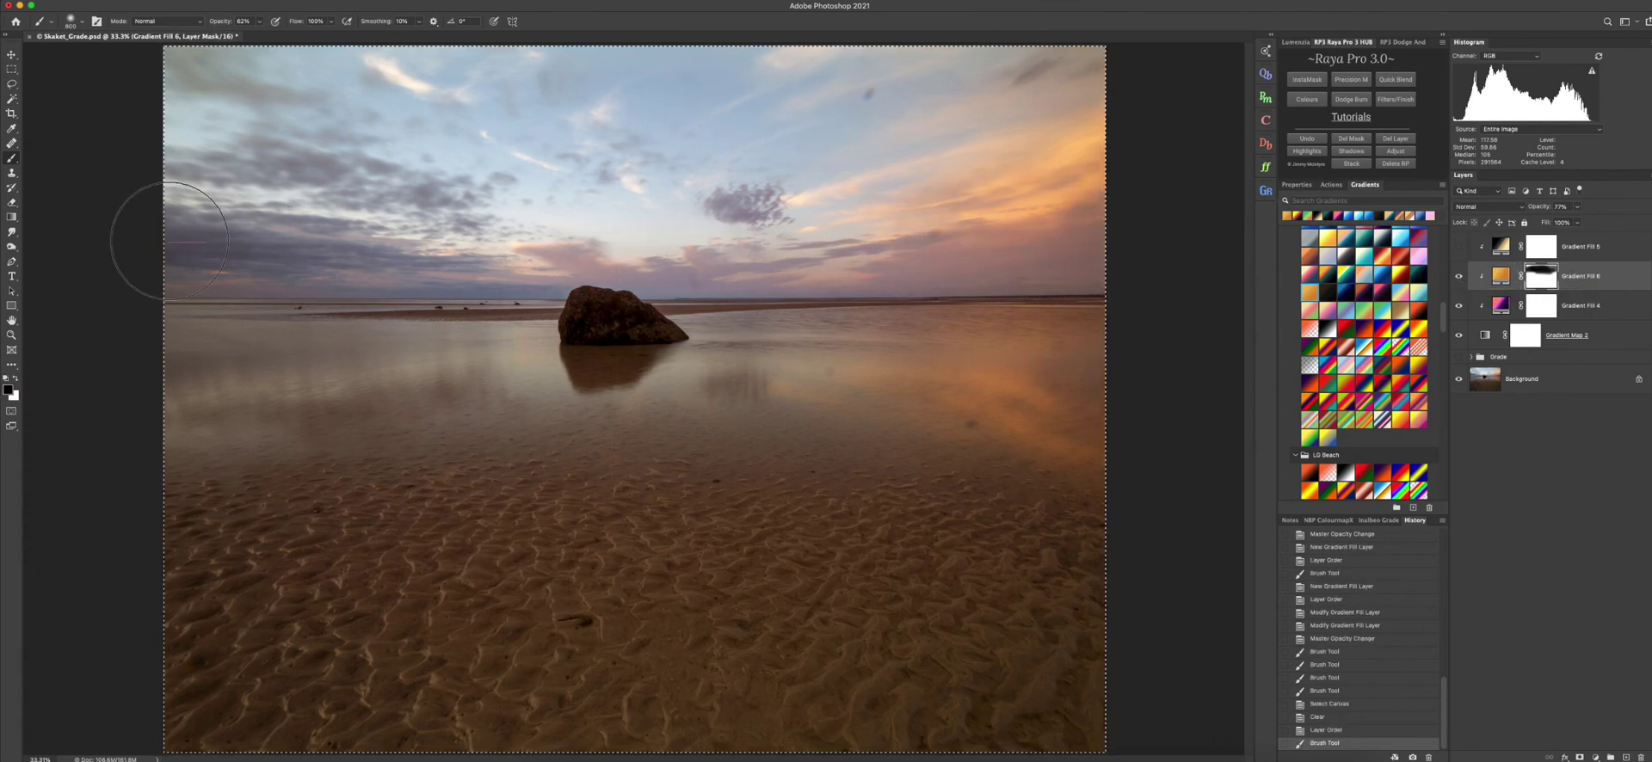
- Group Gradient Map 2 together with its three clipped gradient fill layers
{"action": "left_click", "coordinate": [1509, 313]}
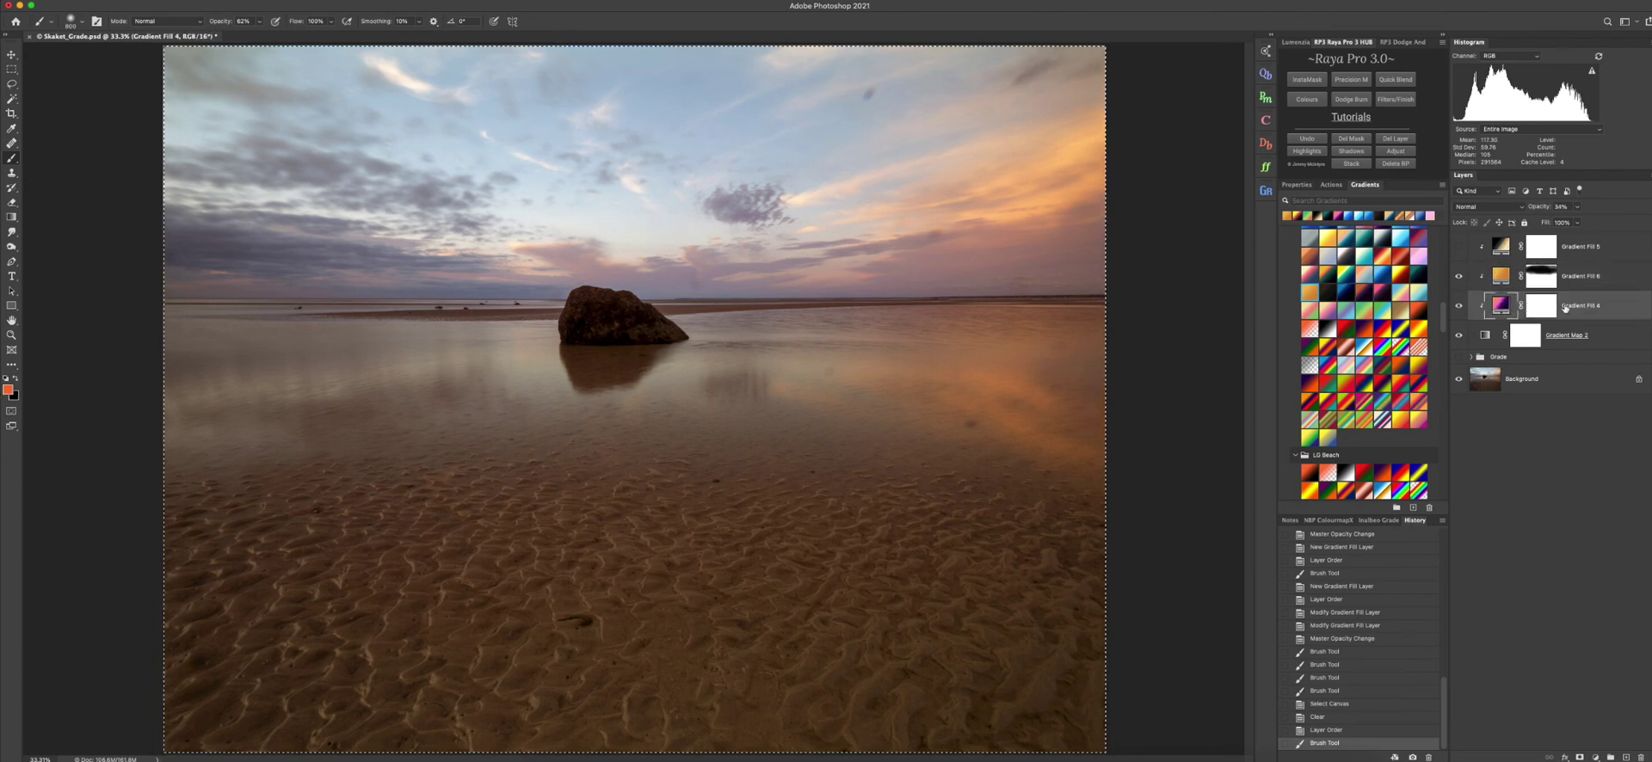
{"action": "left_click", "coordinate": [1568, 277], "text": "shift"}
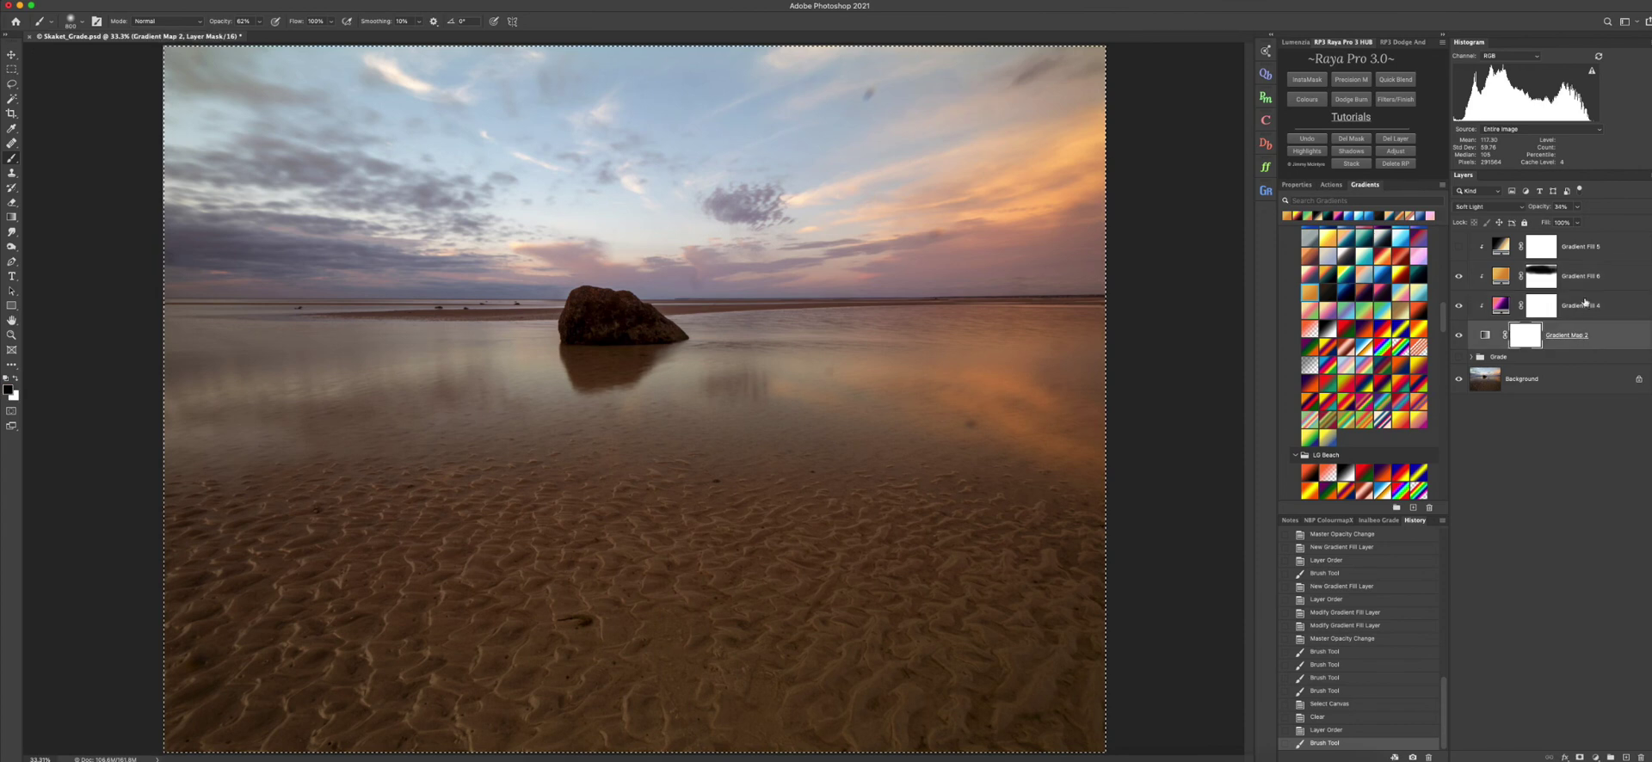
{"action": "key", "text": "super+g"}
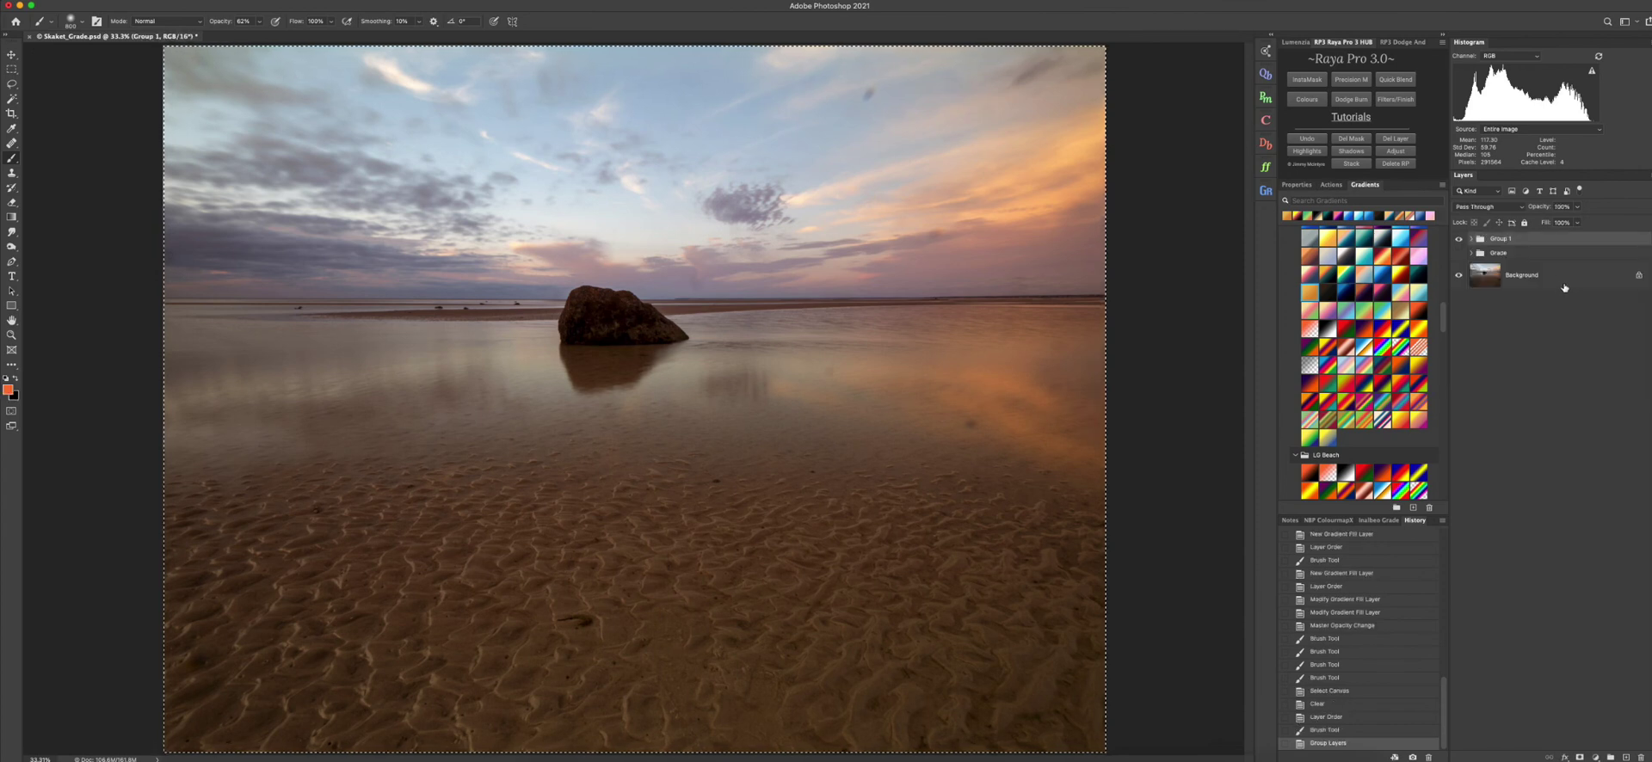
- Compare the image several times with and without the new gradient group, leaving the group visible
{"action": "left_click", "coordinate": [1459, 239]}
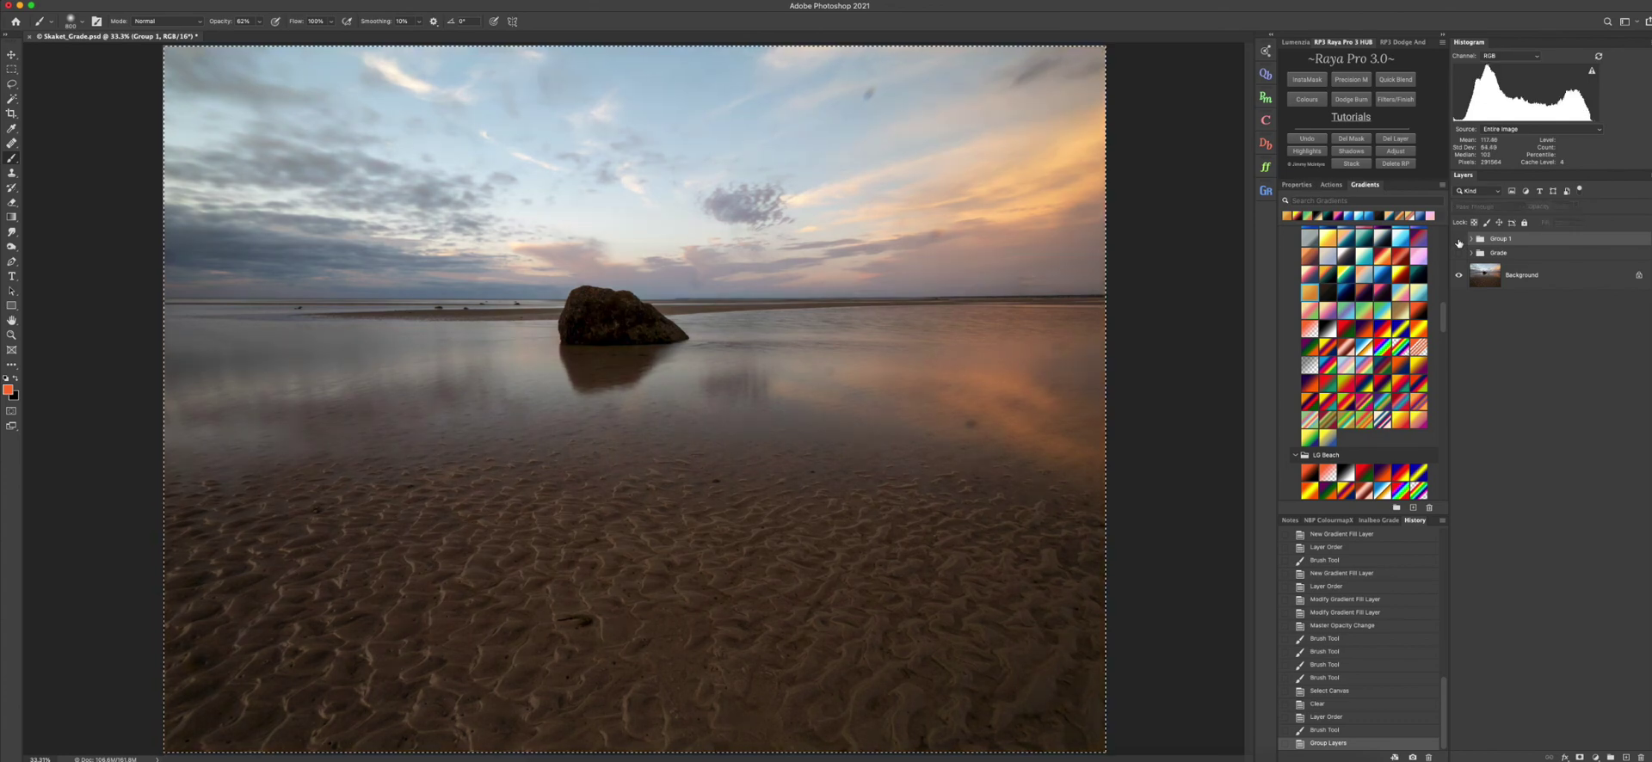
{"action": "left_click", "coordinate": [1458, 240]}
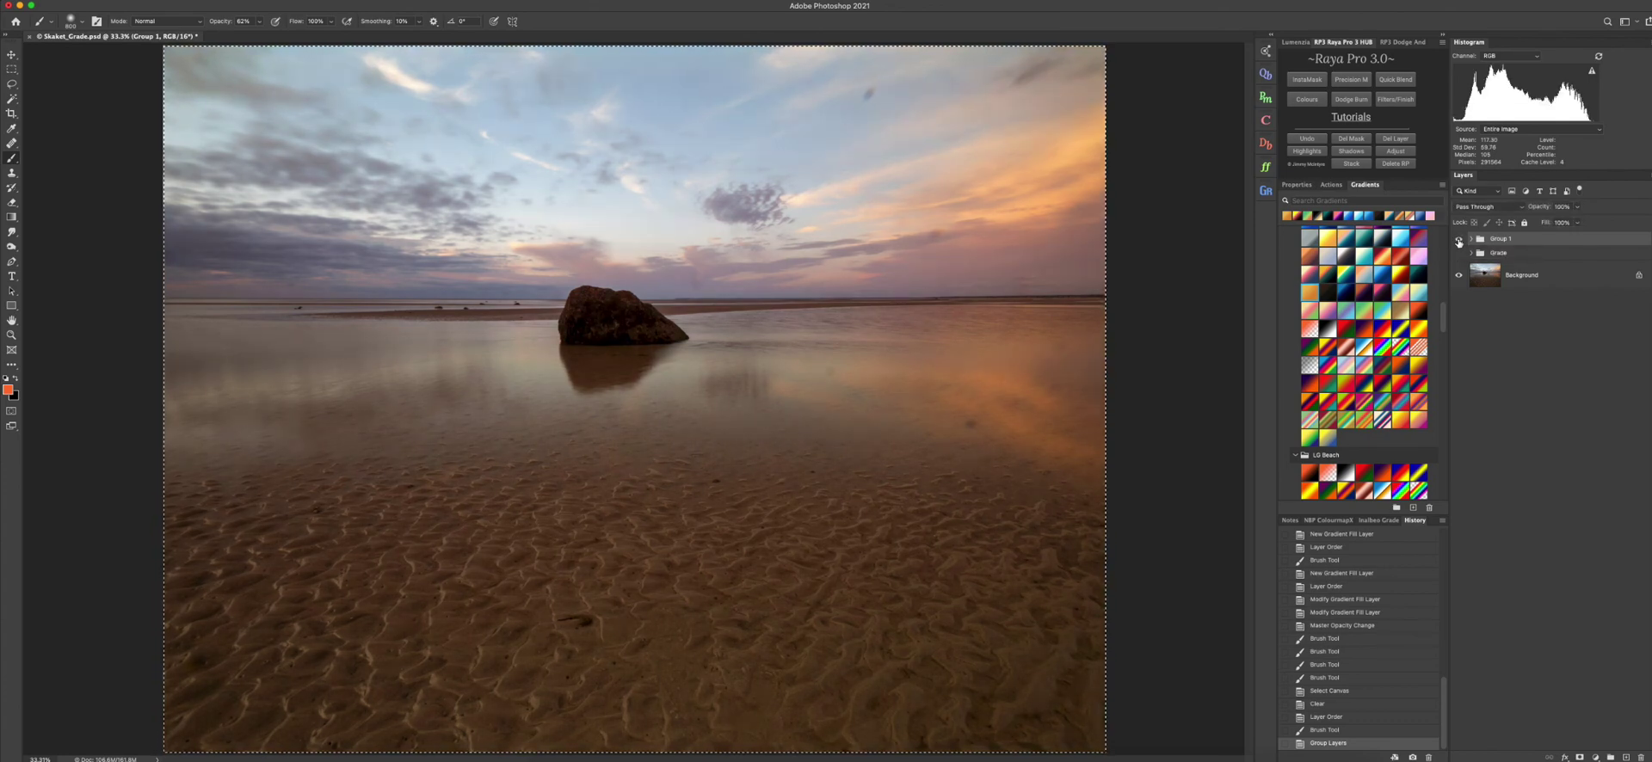
{"action": "left_click", "coordinate": [1459, 240]}
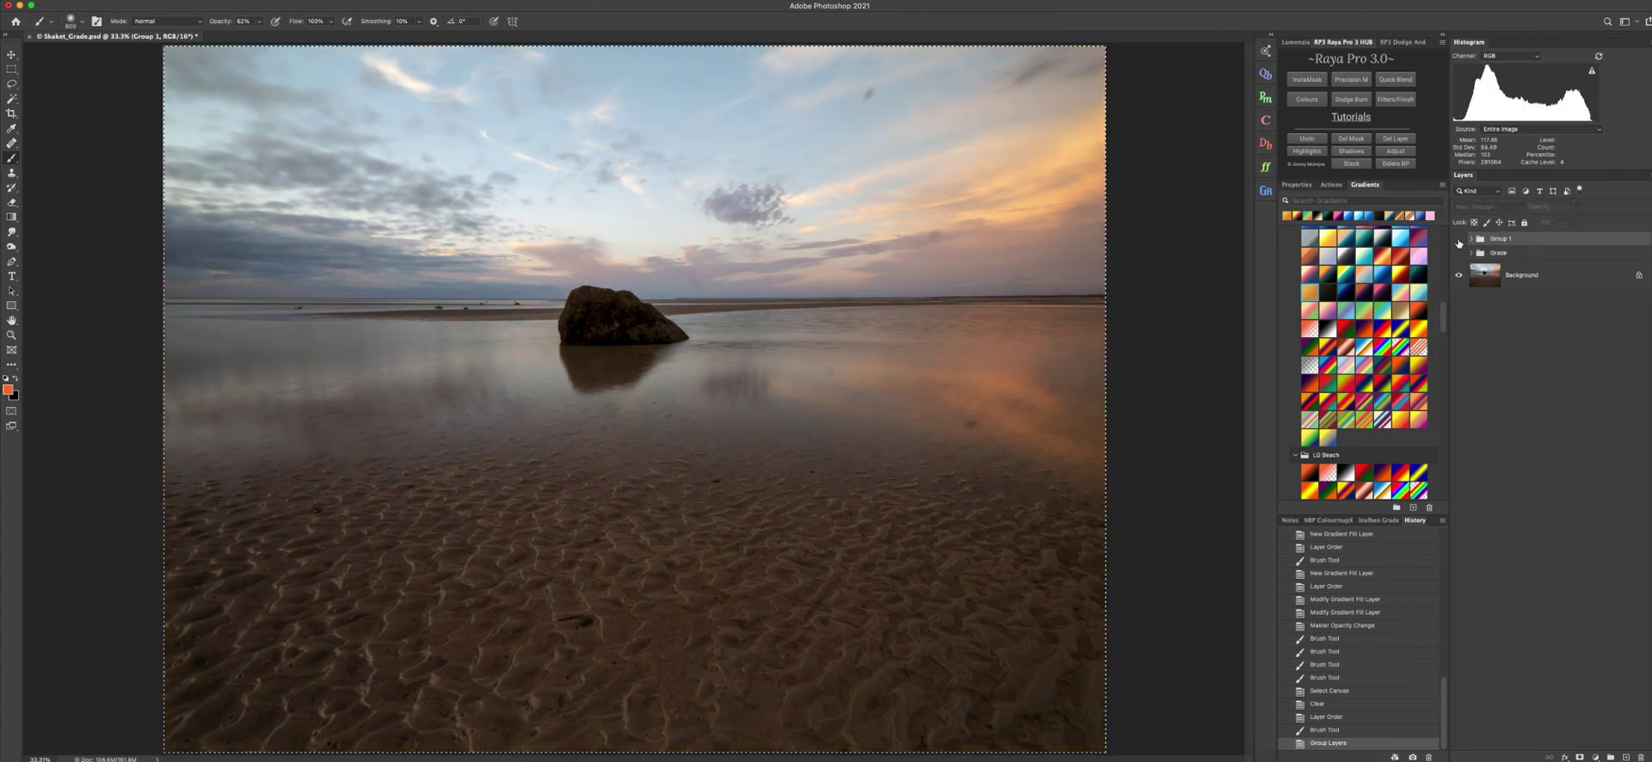
{"action": "left_click", "coordinate": [1458, 240]}
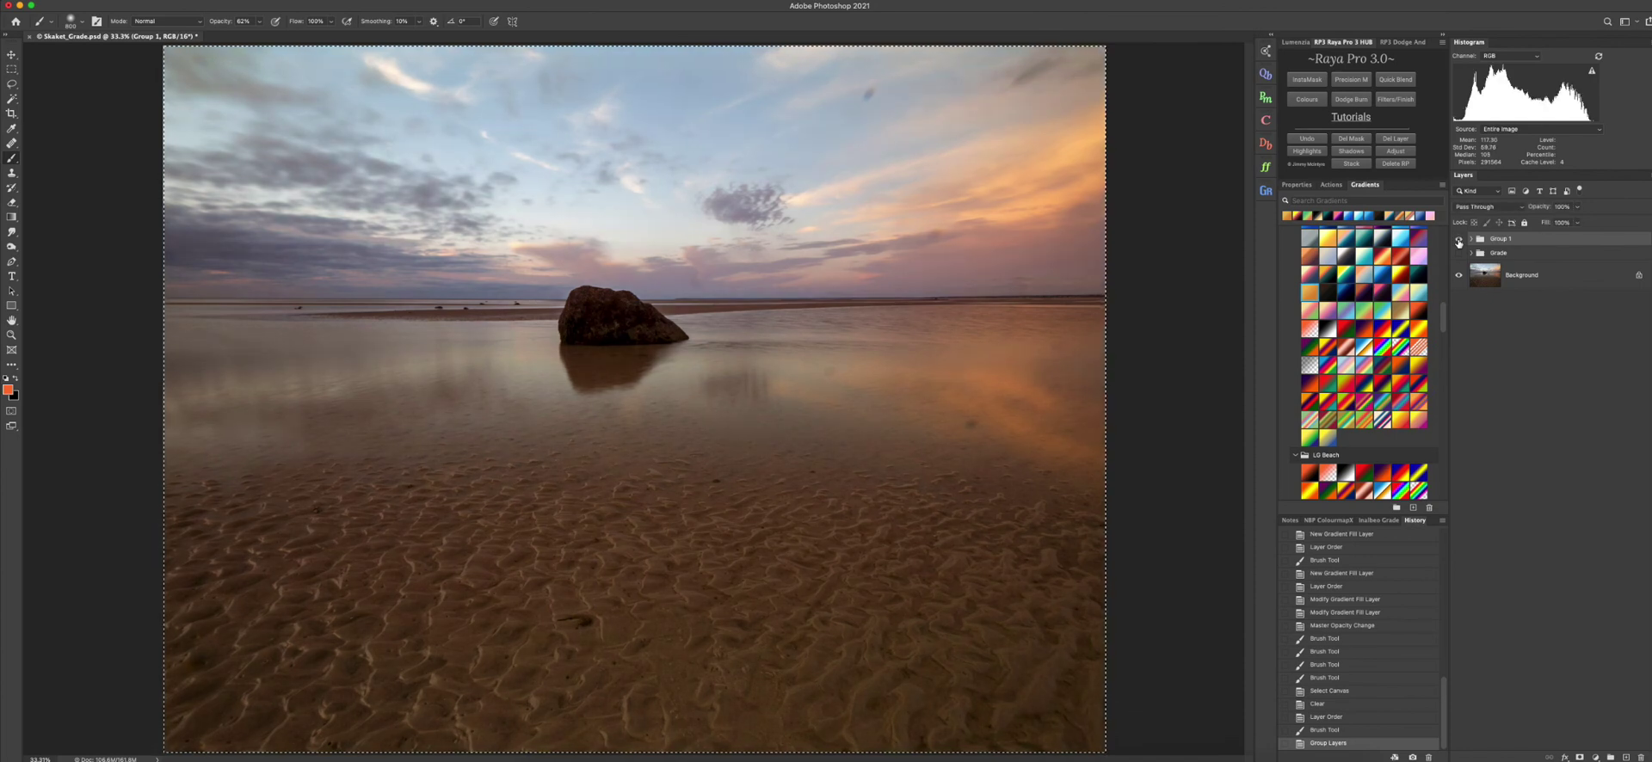
{"action": "left_click", "coordinate": [1459, 240]}
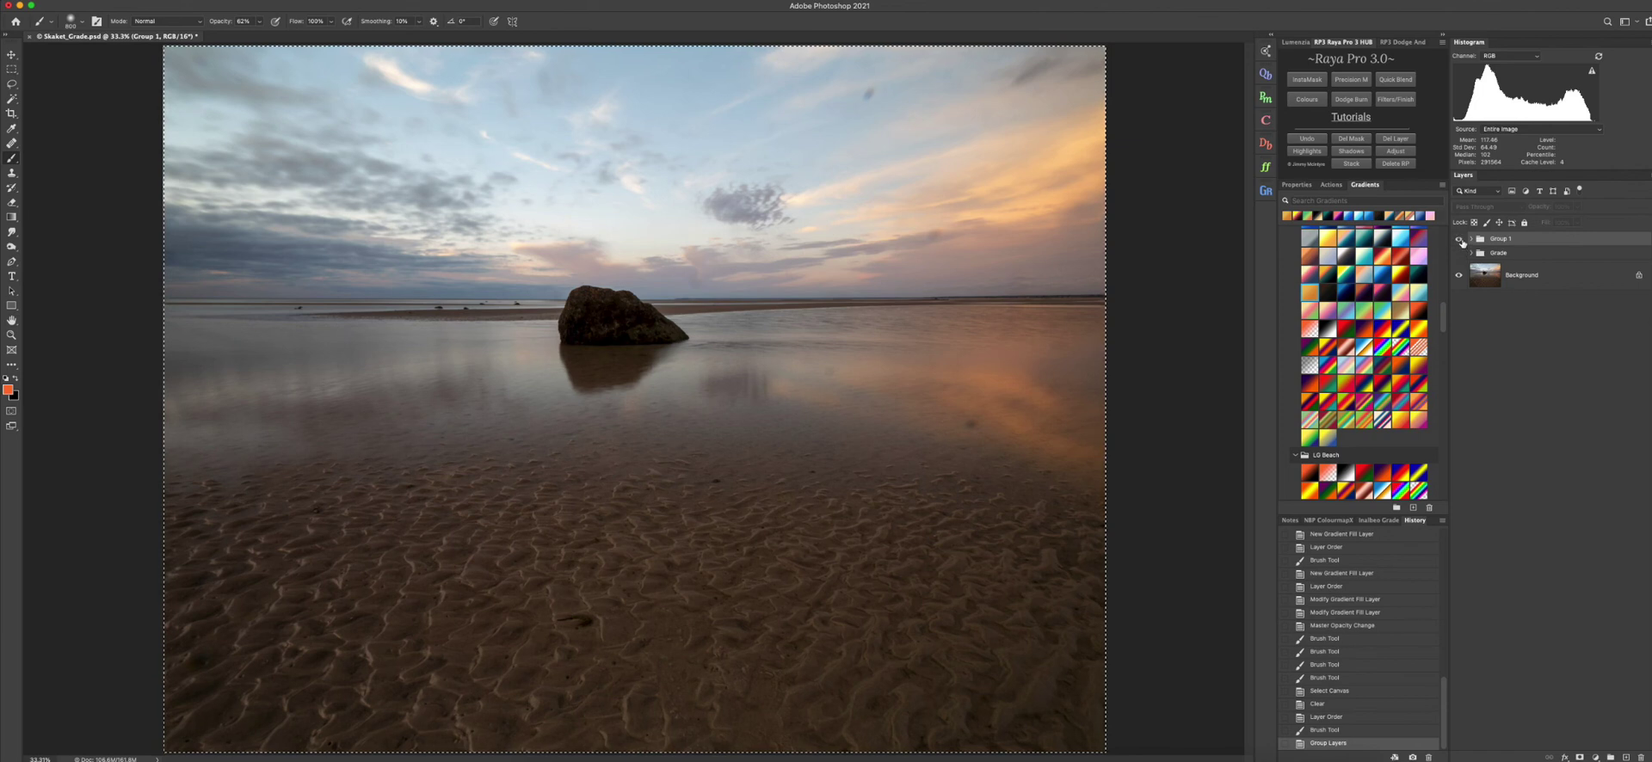
{"action": "left_click", "coordinate": [1458, 240]}
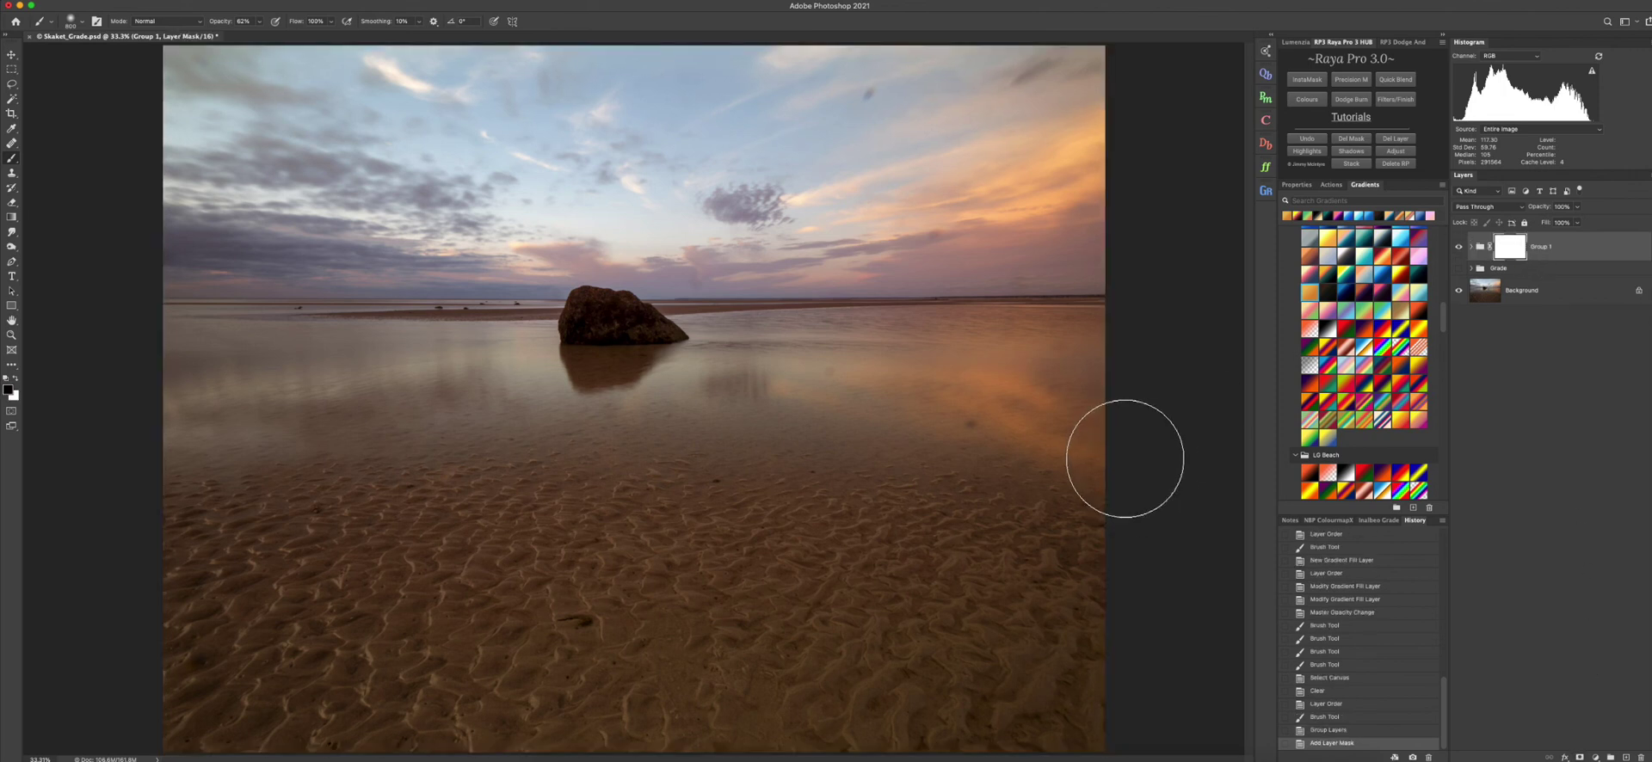
- Clear the canvas selection, add a layer mask to Group 1, and paint black on it over the foreground sand
{"action": "mouse_move", "coordinate": [775, 647]}
{"action": "left_mouse_down"}
{"action": "mouse_move", "coordinate": [458, 663]}
{"action": "mouse_move", "coordinate": [302, 647]}
{"action": "mouse_move", "coordinate": [184, 671]}
{"action": "left_mouse_up"}
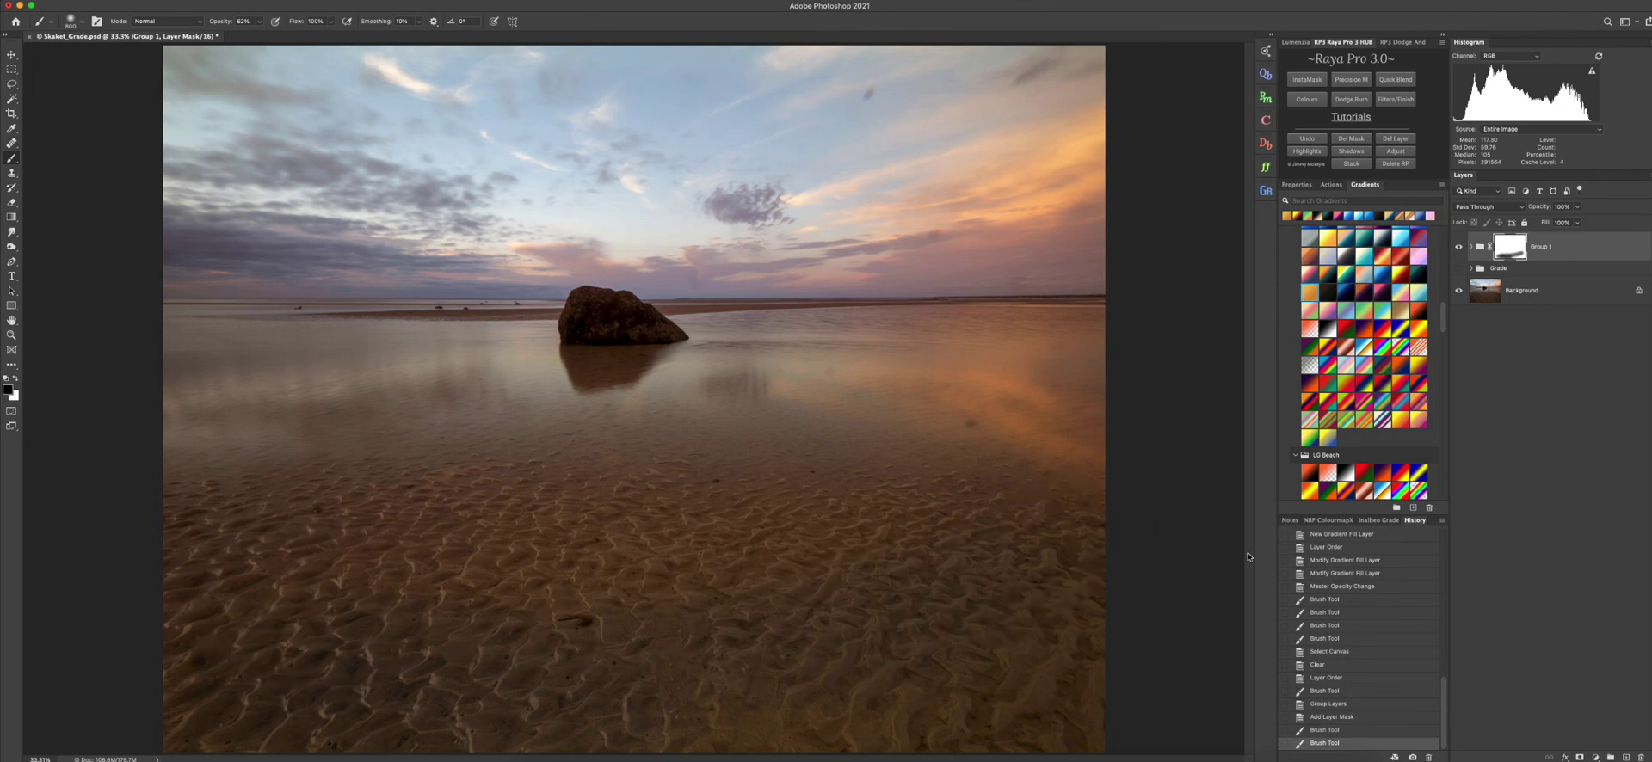
{"action": "left_click", "coordinate": [1479, 247]}
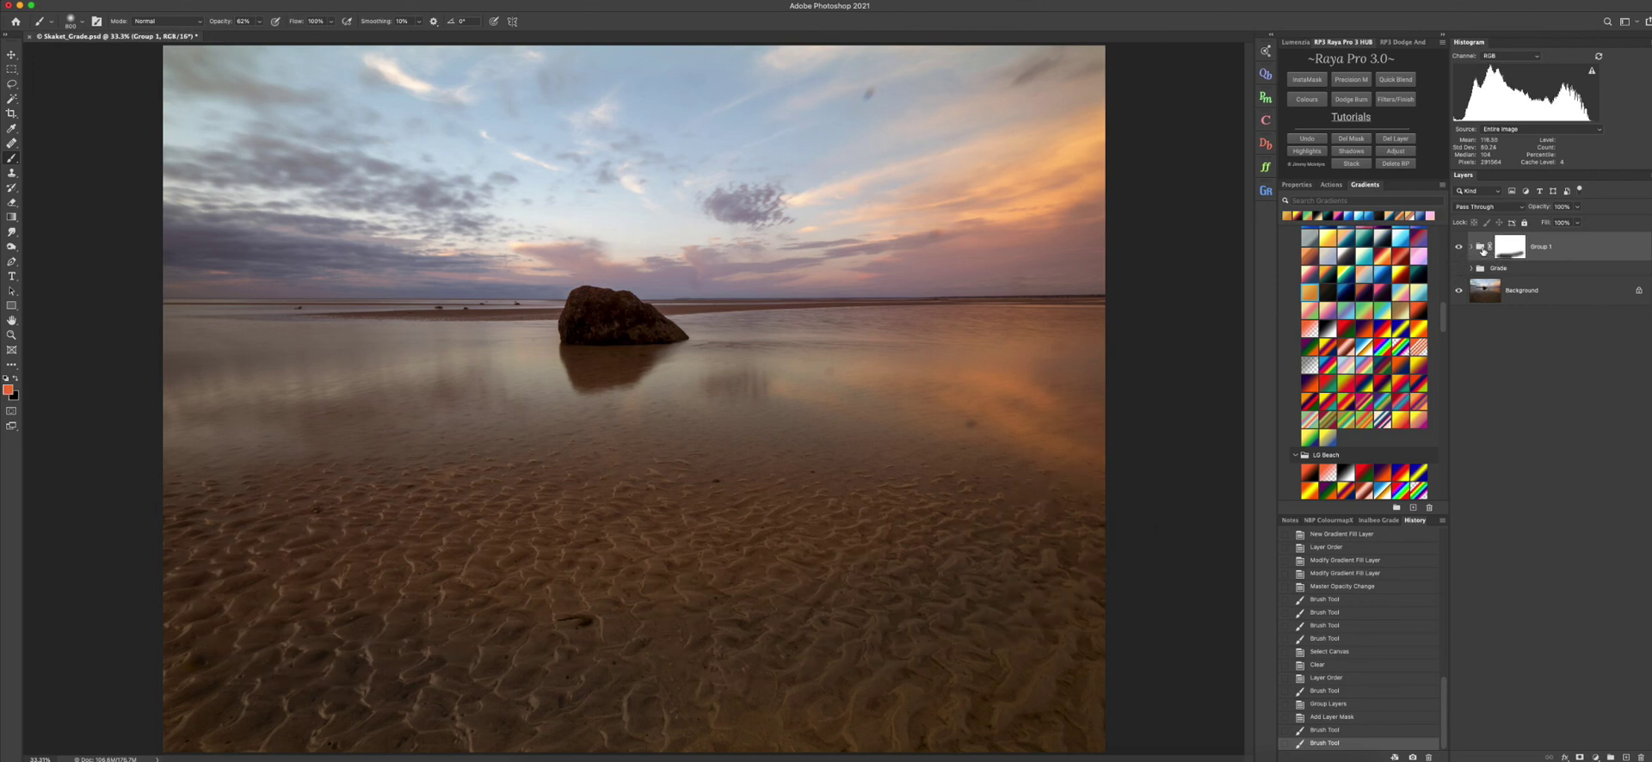
- Expand Group 1 to show its layers, and compare the image with and without the masked group
{"action": "left_click", "coordinate": [1473, 248]}
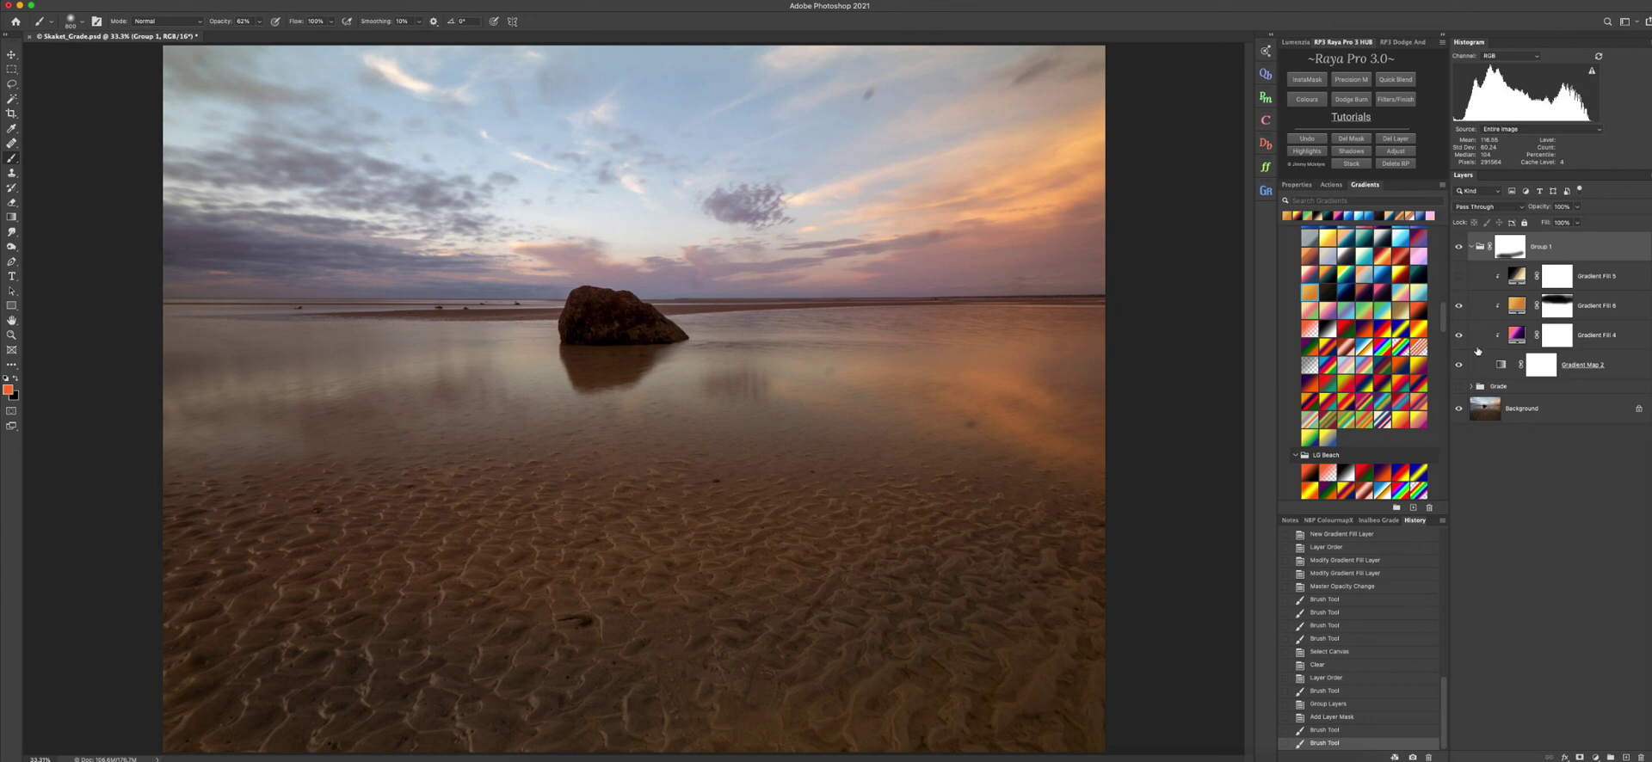
{"action": "left_click", "coordinate": [1459, 248]}
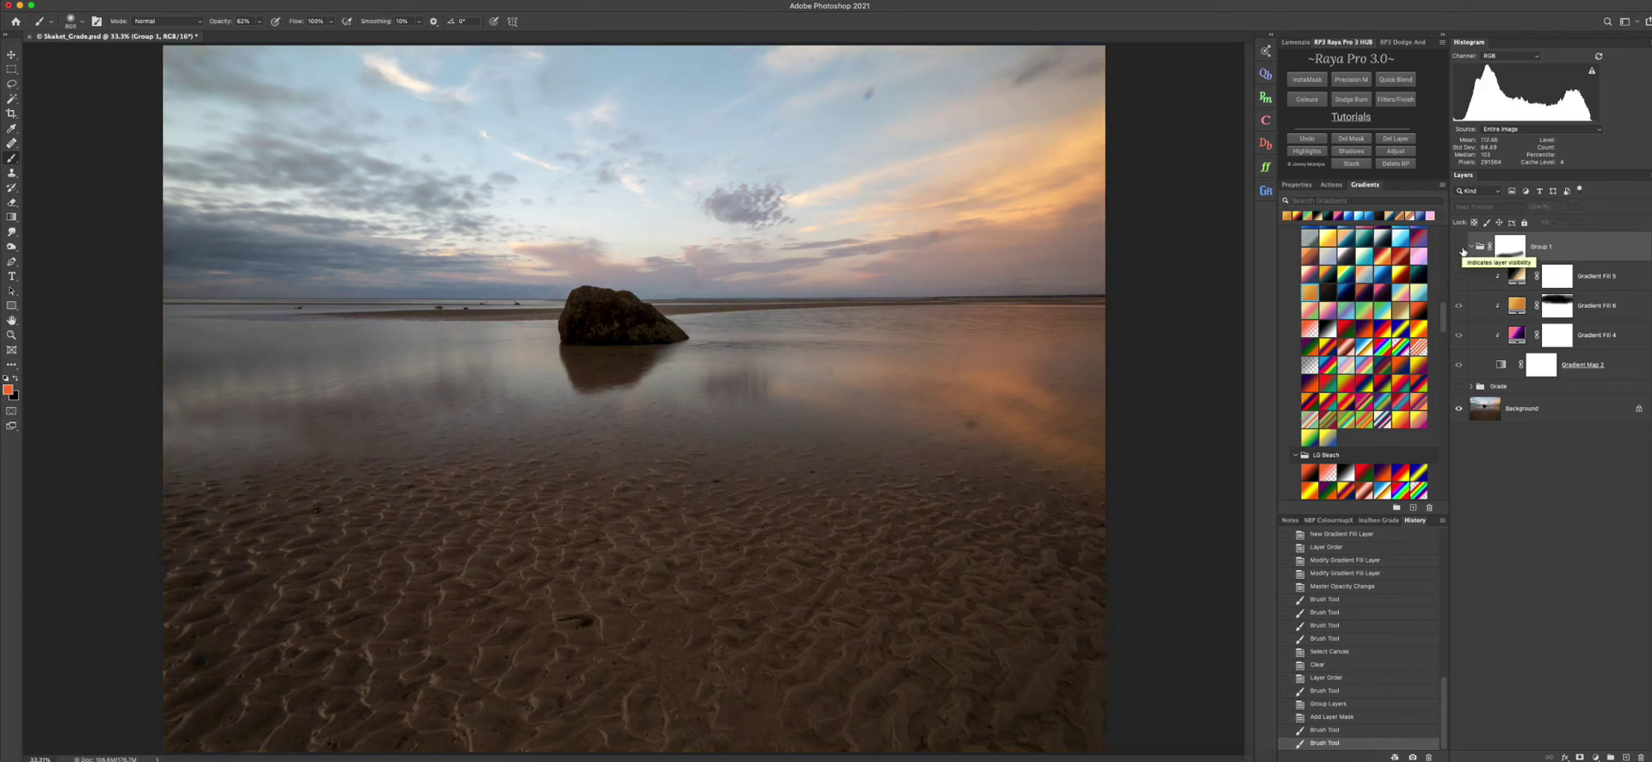
{"action": "left_click", "coordinate": [1461, 250]}
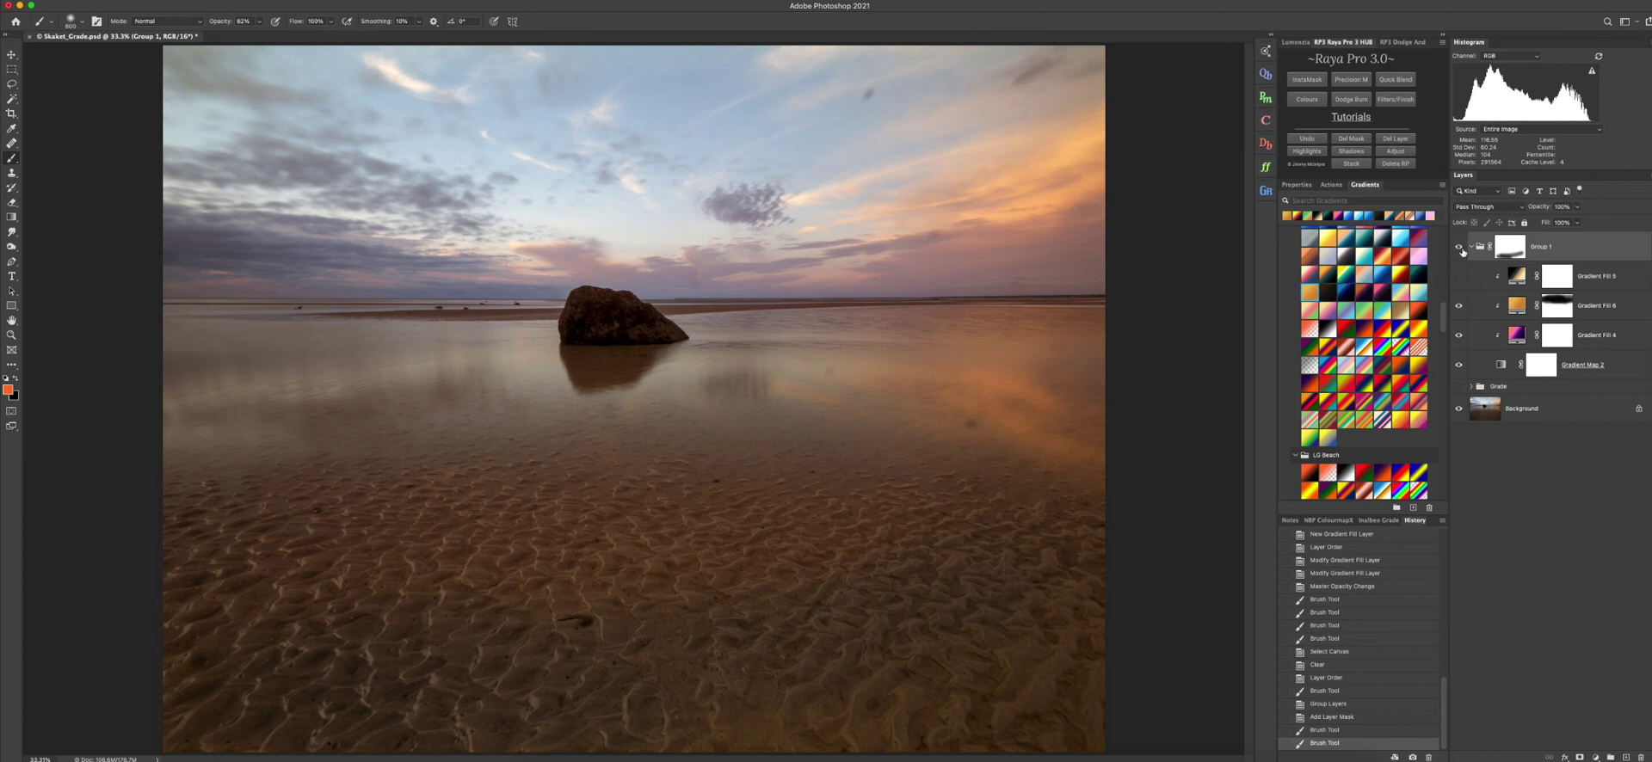
{"action": "left_click", "coordinate": [1553, 0]}
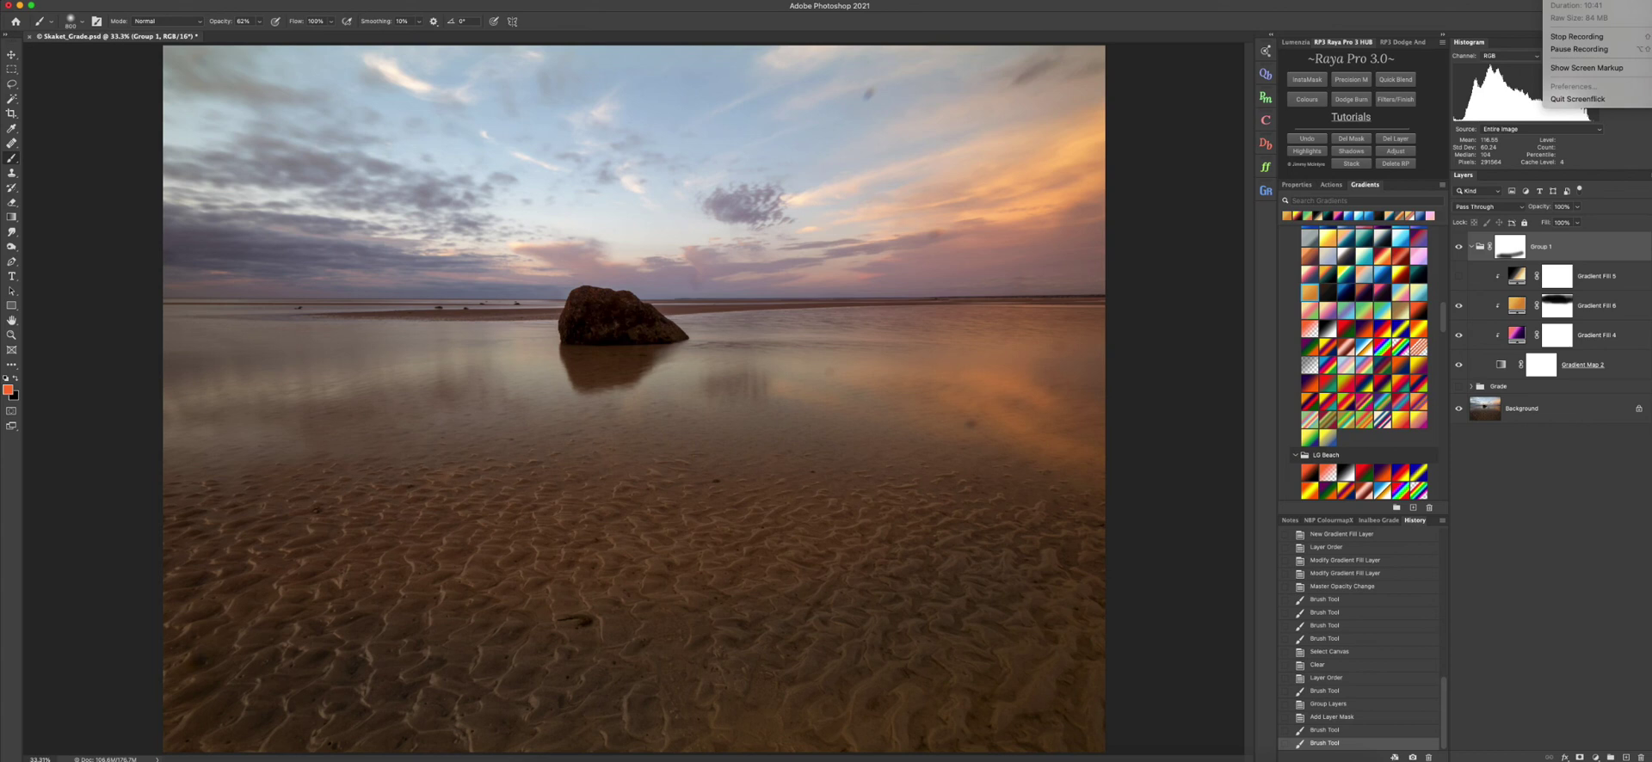
{"action": "key", "text": "Escape"}
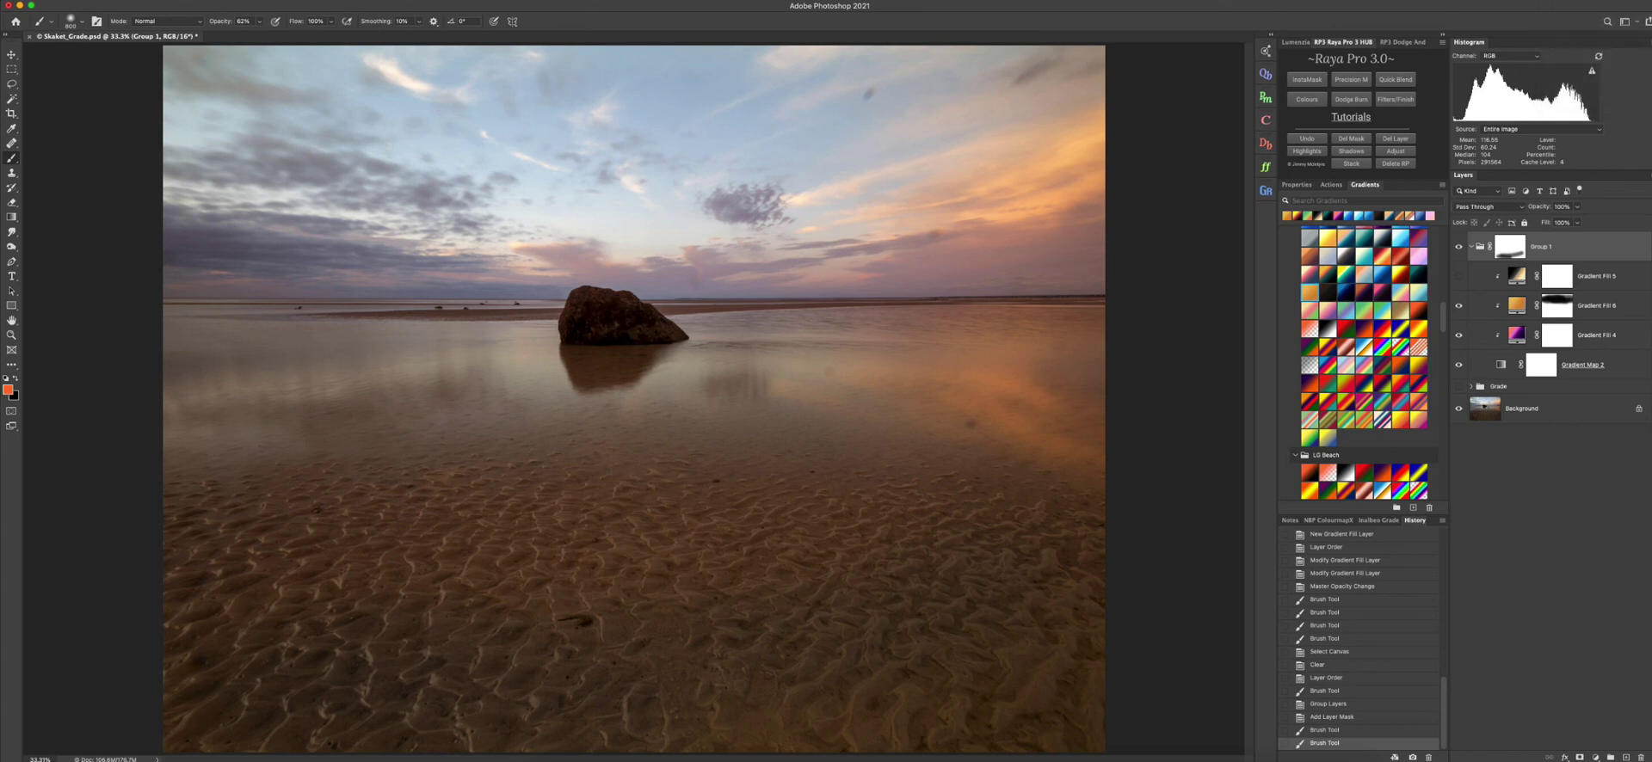
{"action": "left_click", "coordinate": [1553, 0]}
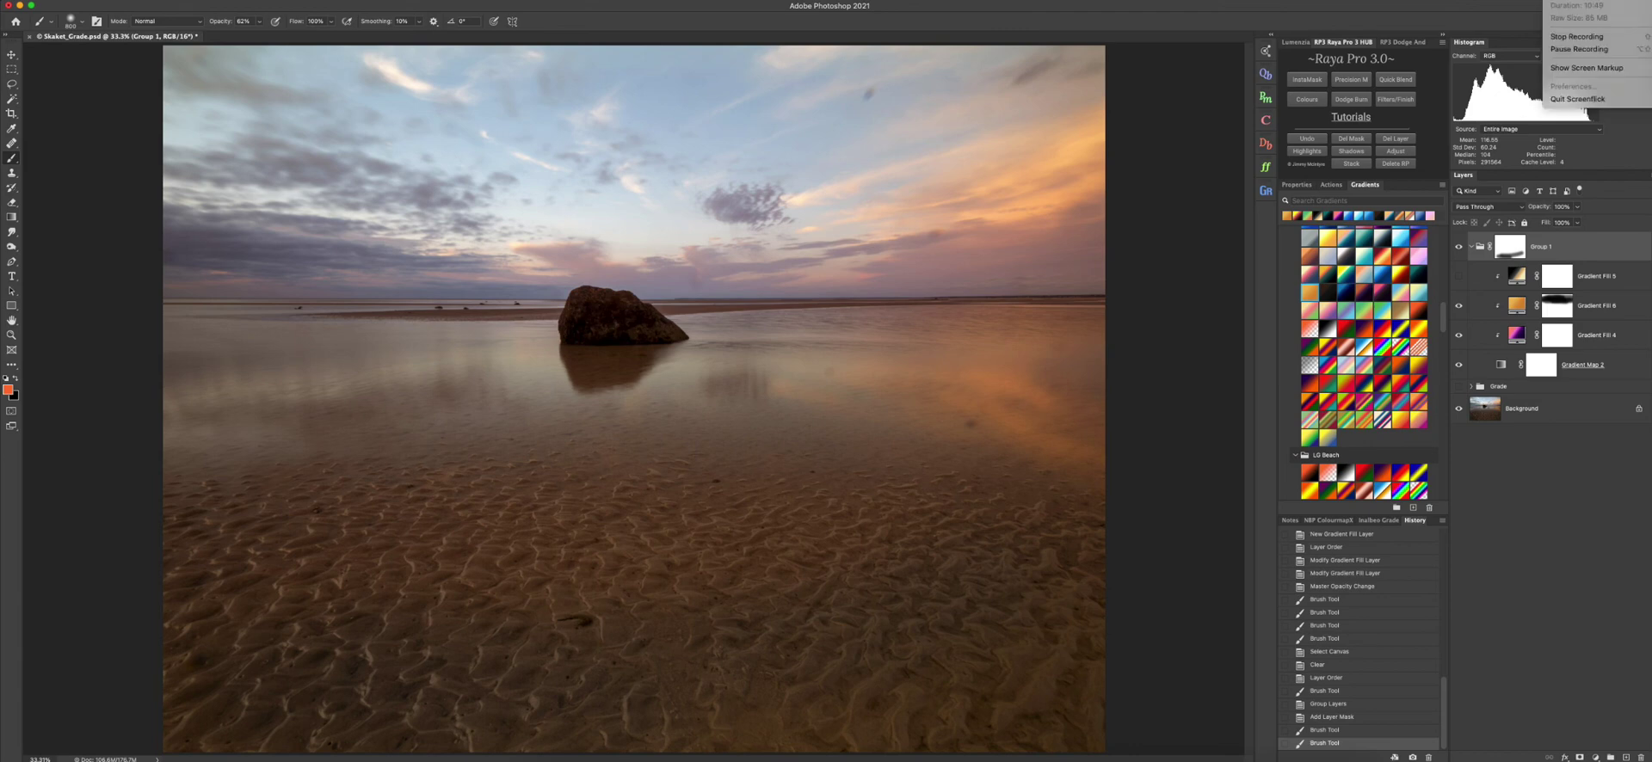